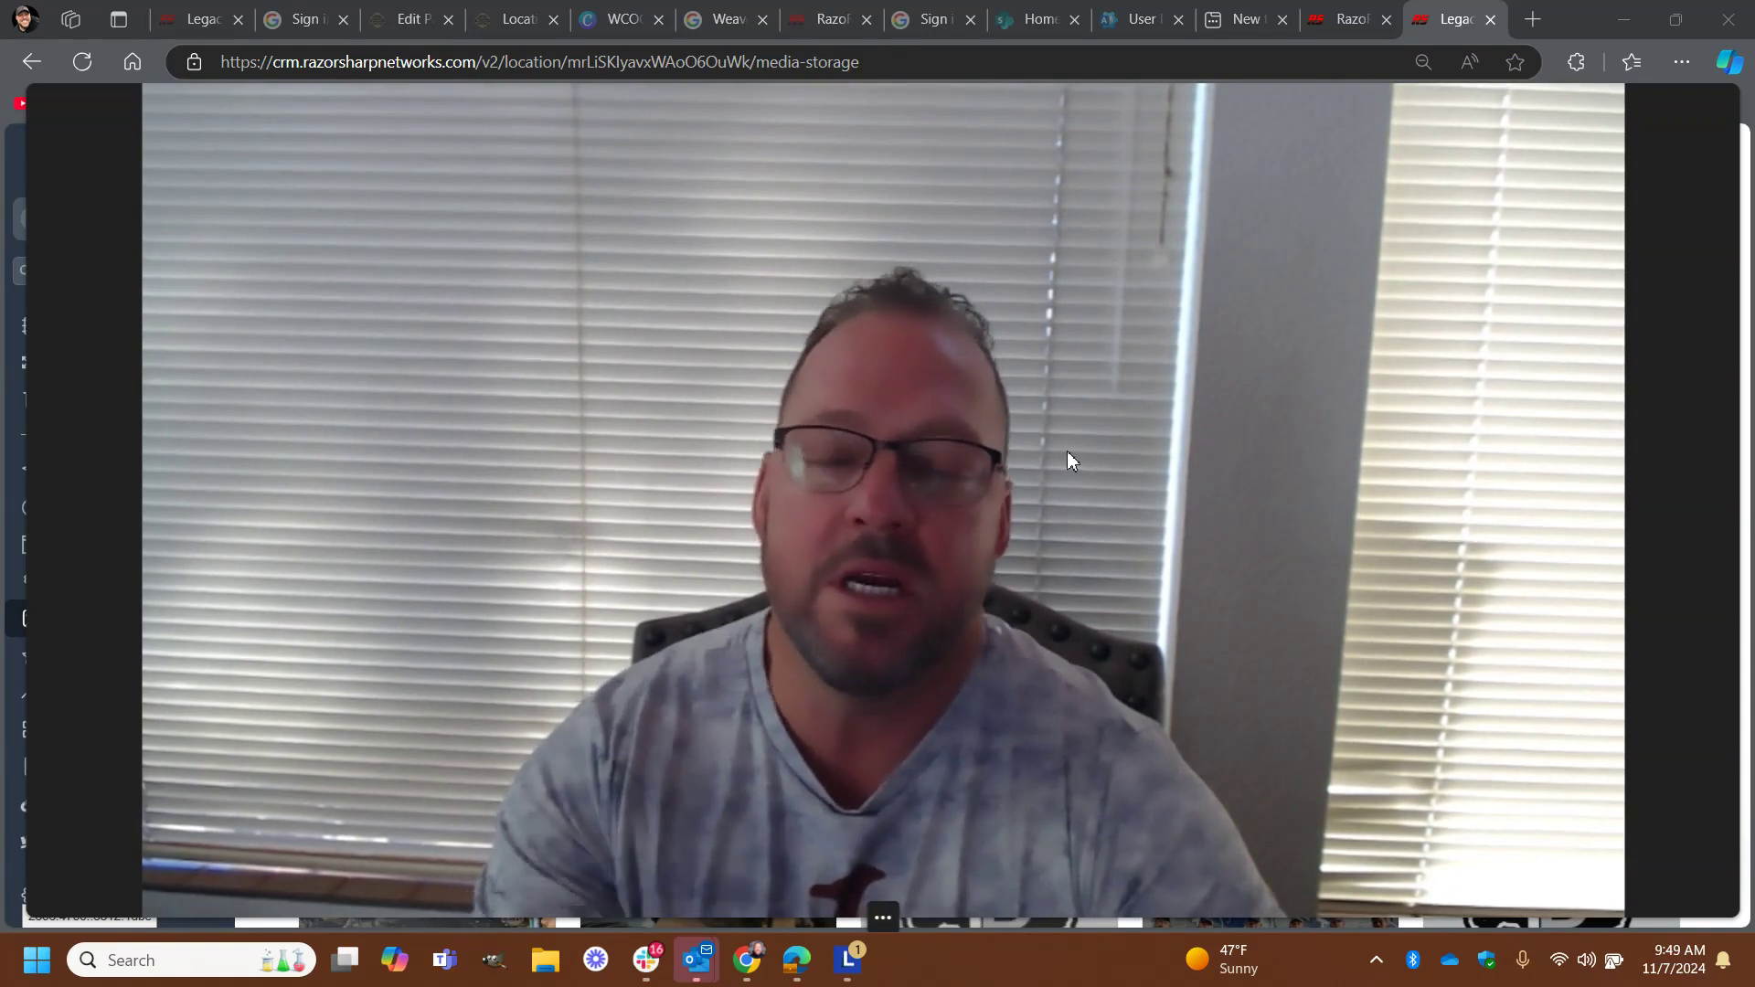
Open the Video folder in Media Storage to reveal Untitled design.mp4
mouse_move(883, 917)
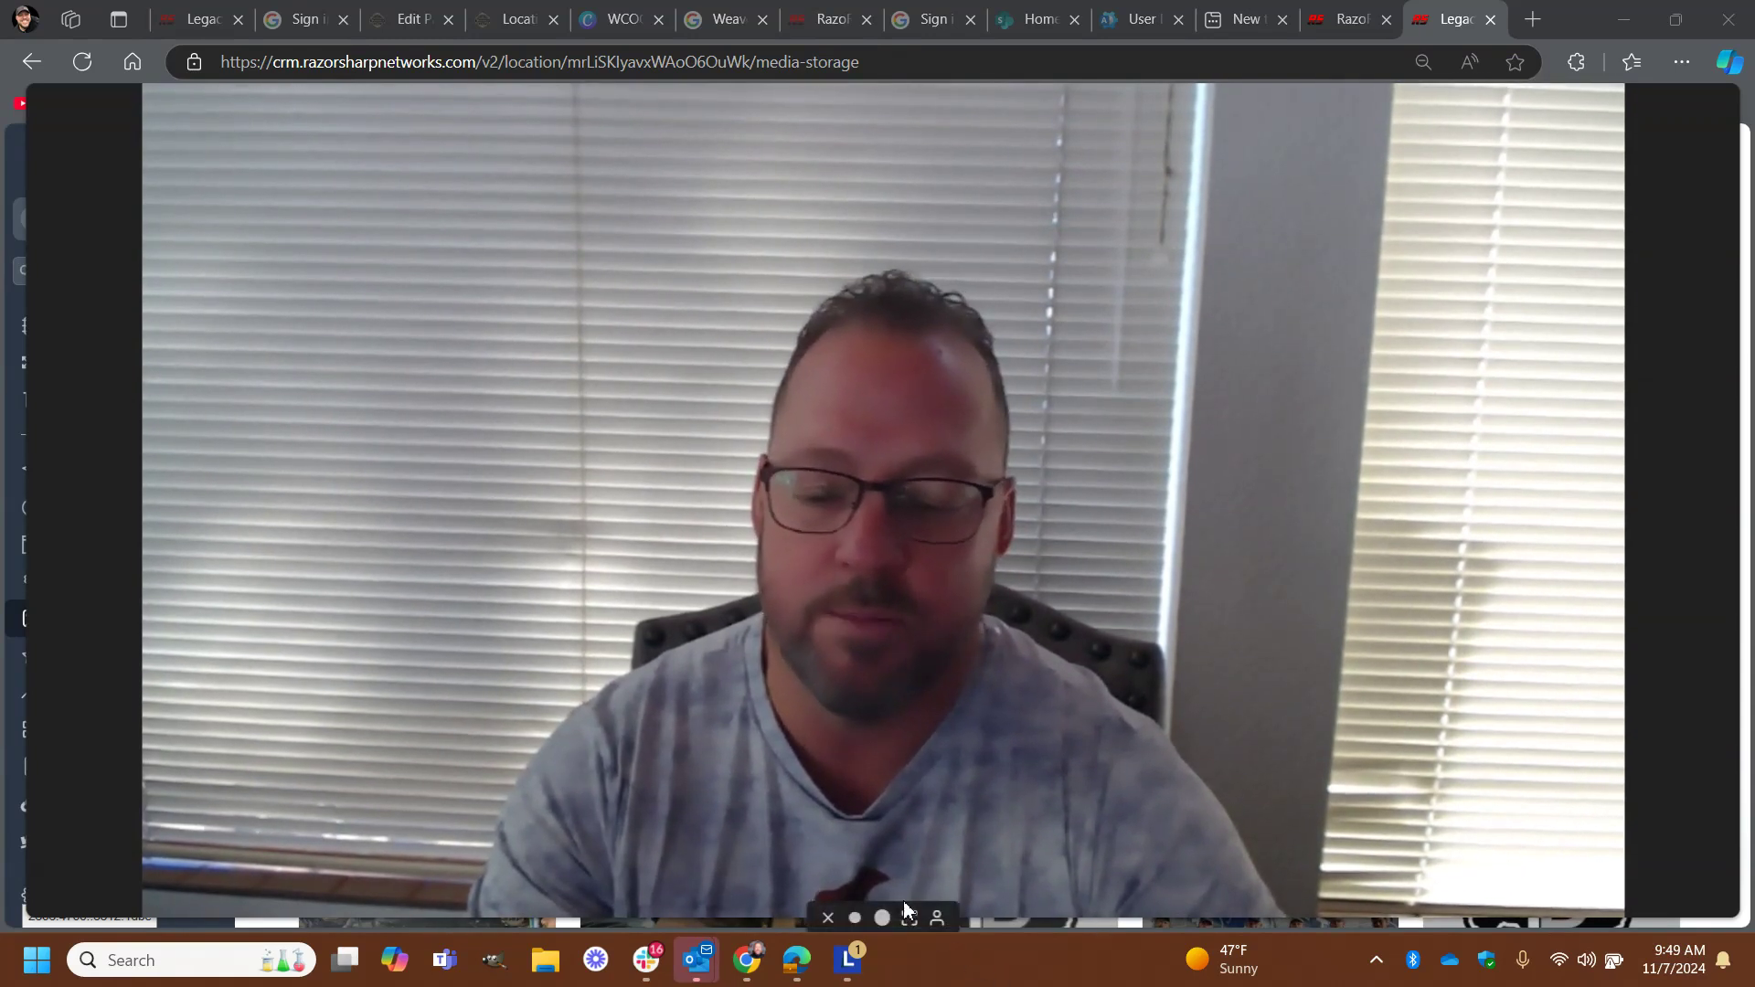
left_click(909, 917)
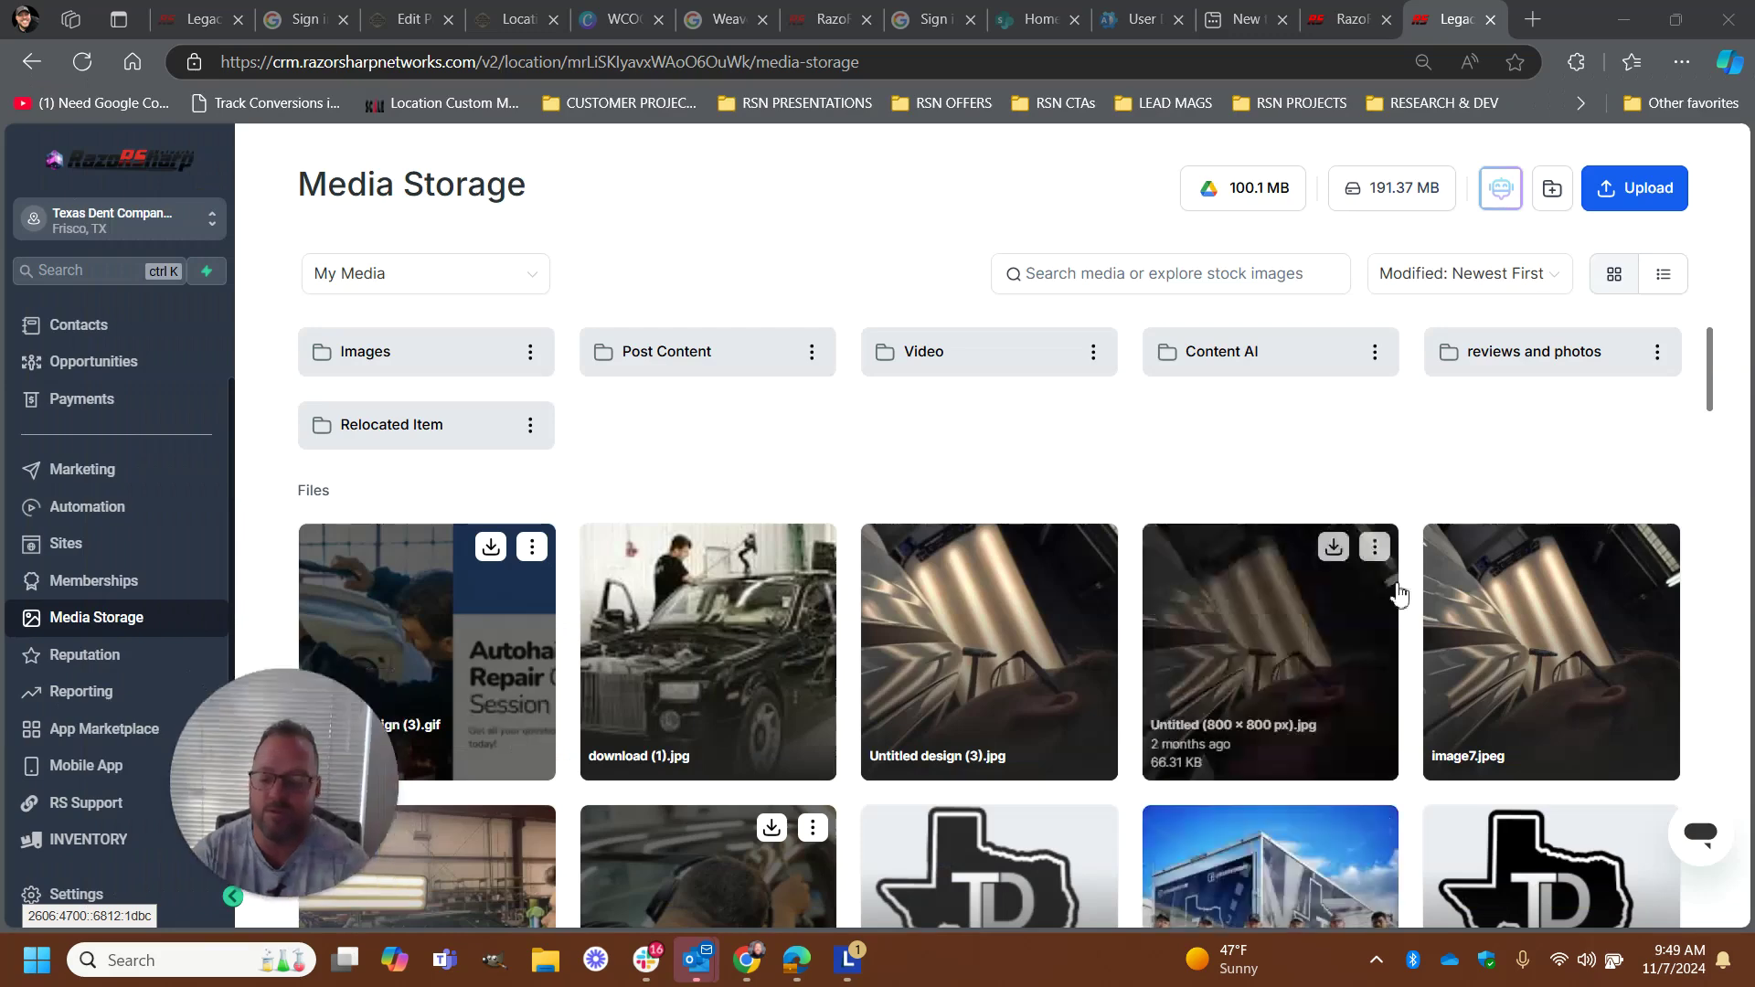
left_click_drag(306, 849, 1533, 908)
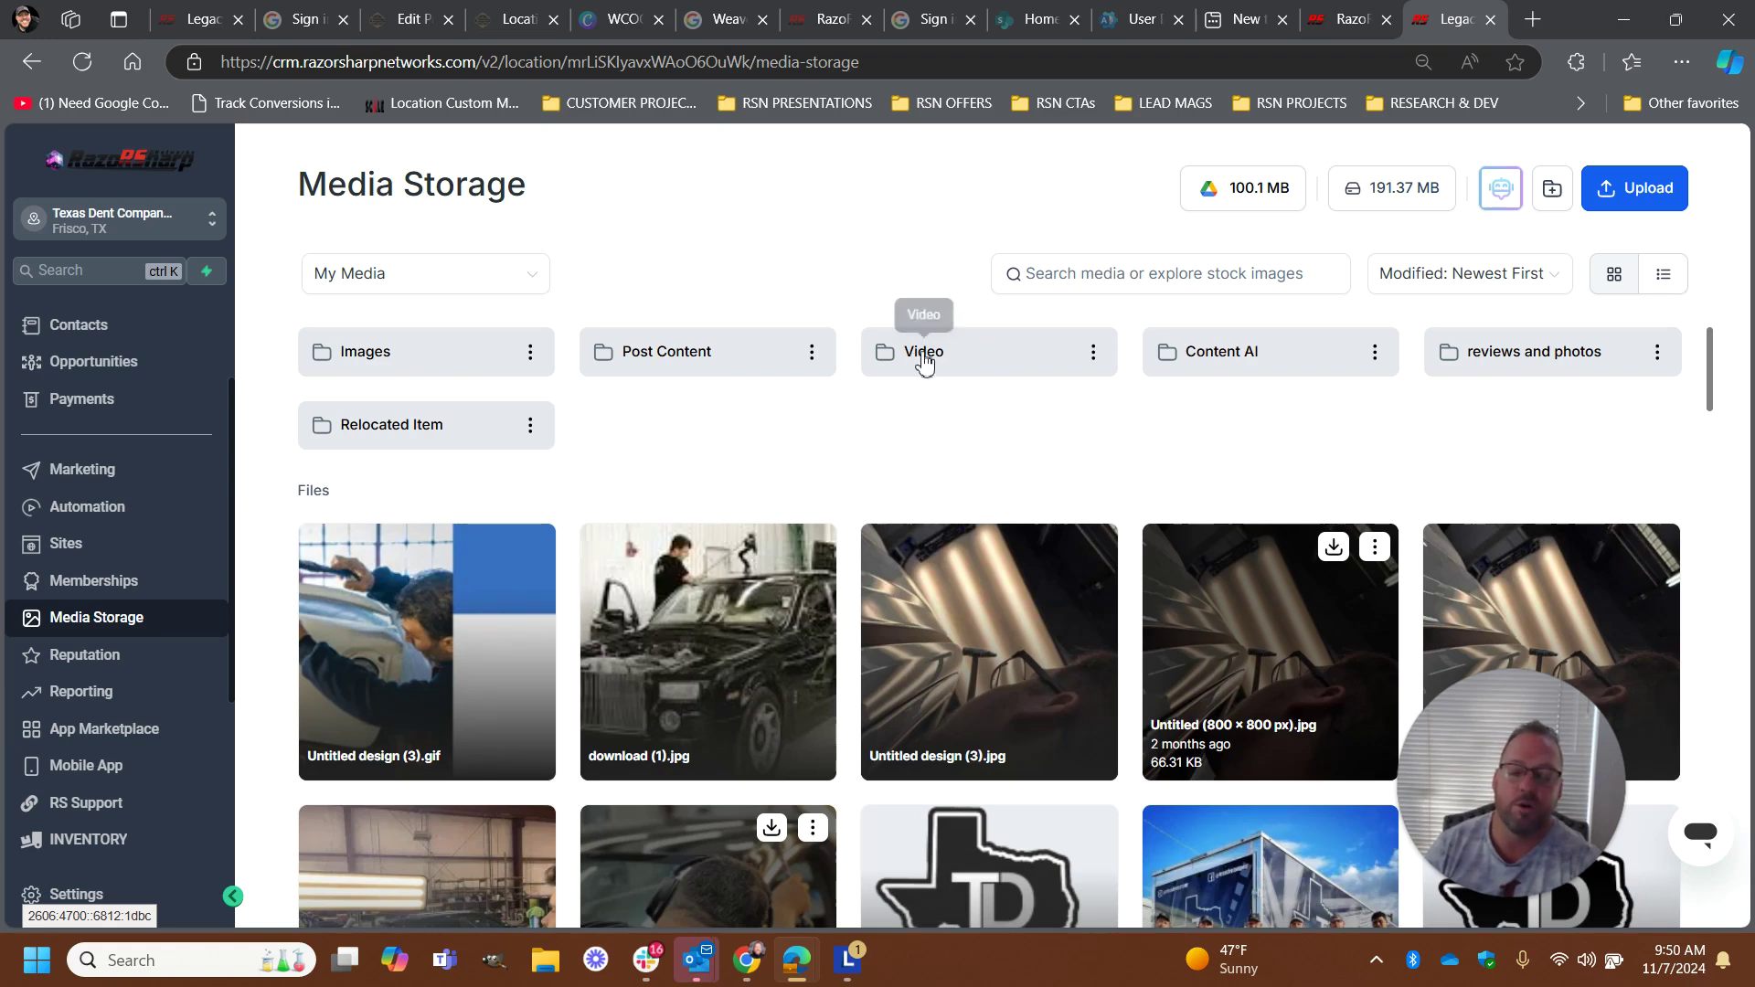
left_click(1001, 373)
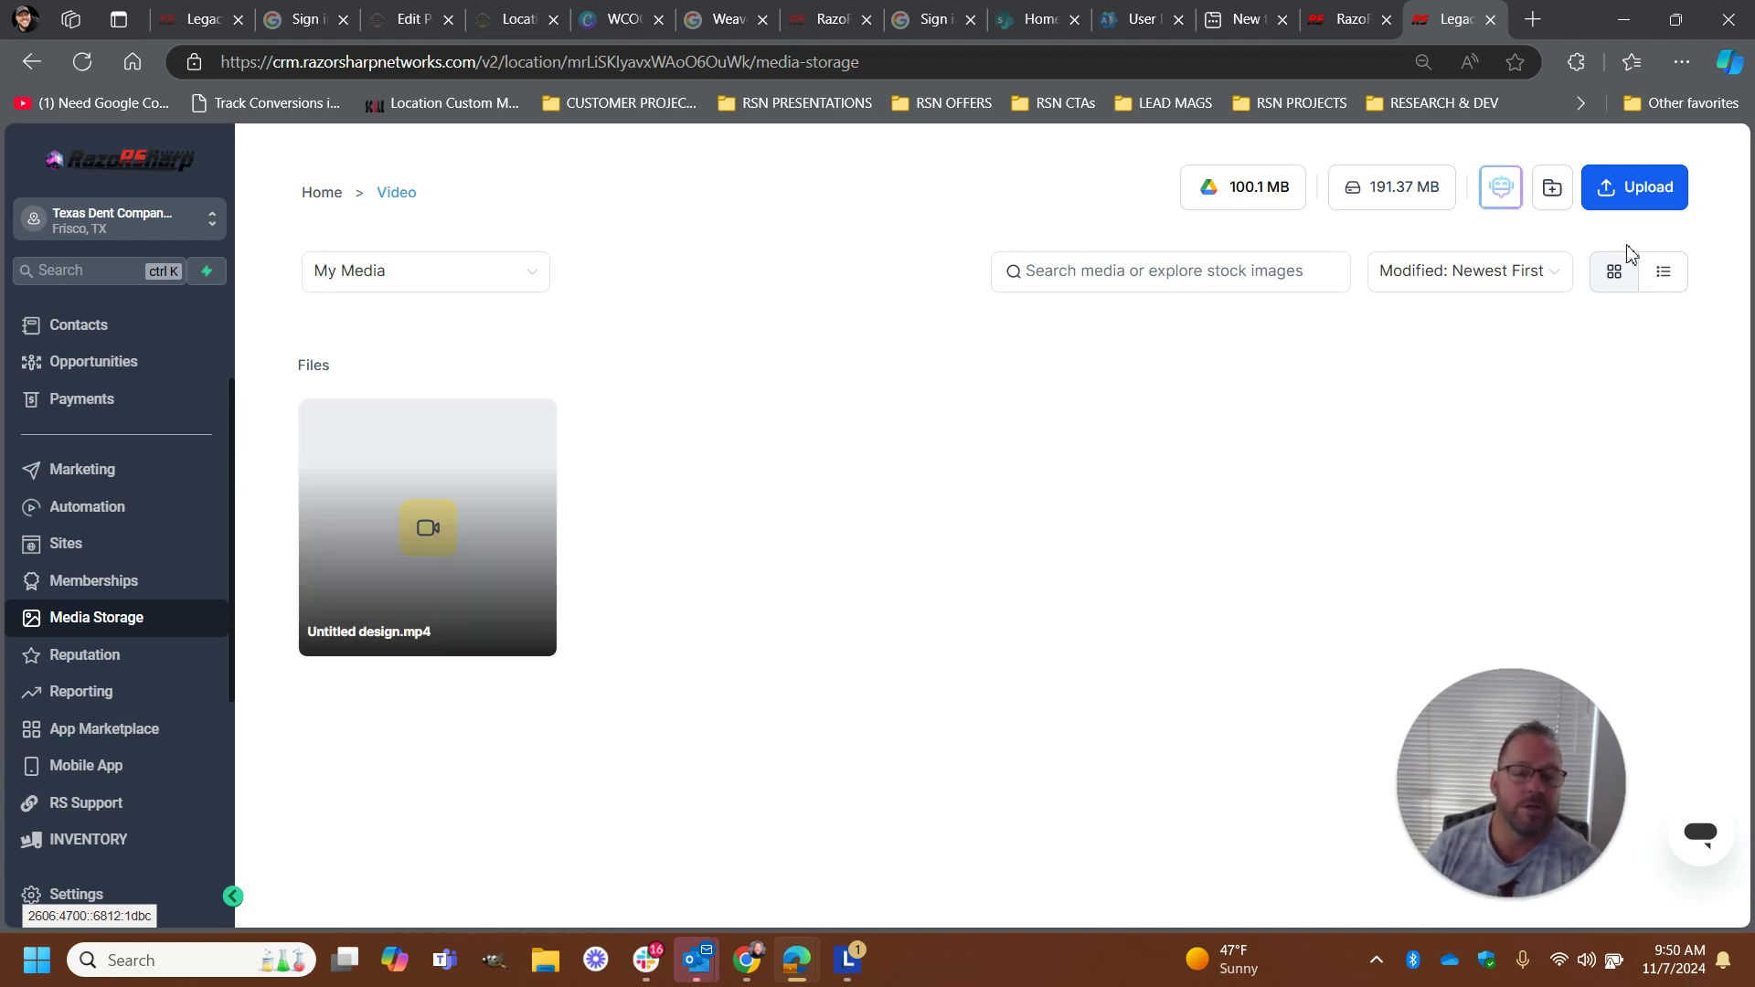
Create three folders in Video named Production, Post Production and Published
left_click(1553, 192)
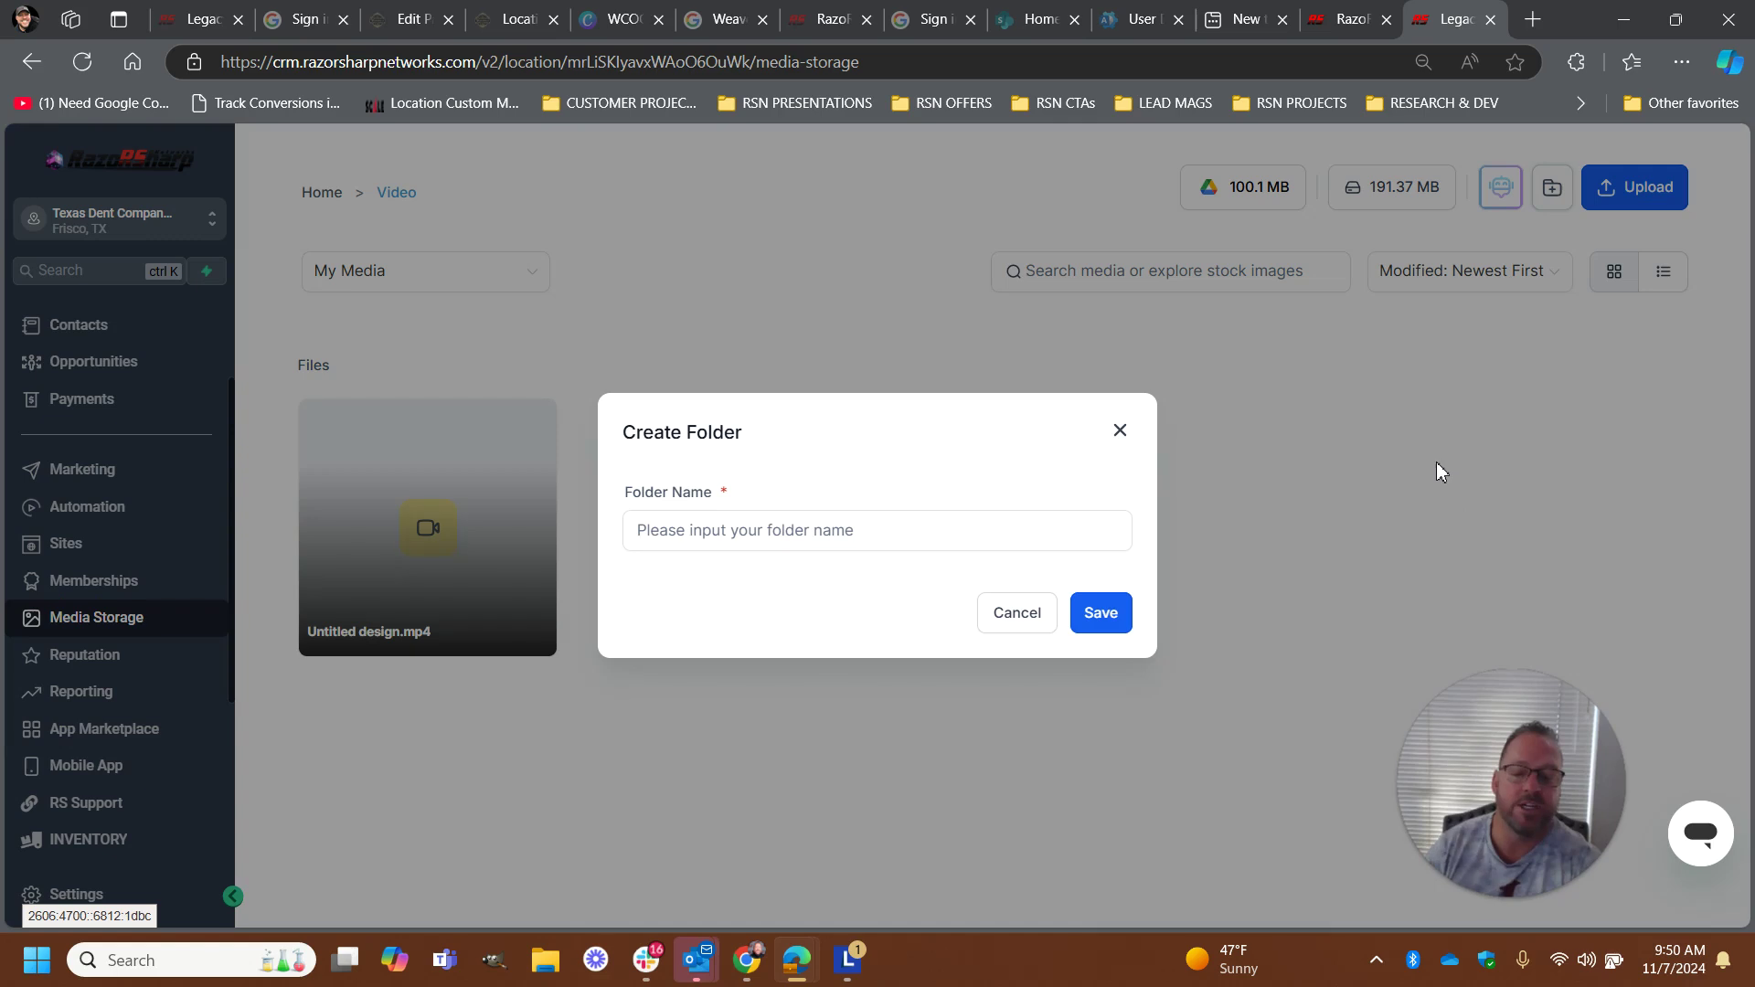
left_click(885, 537)
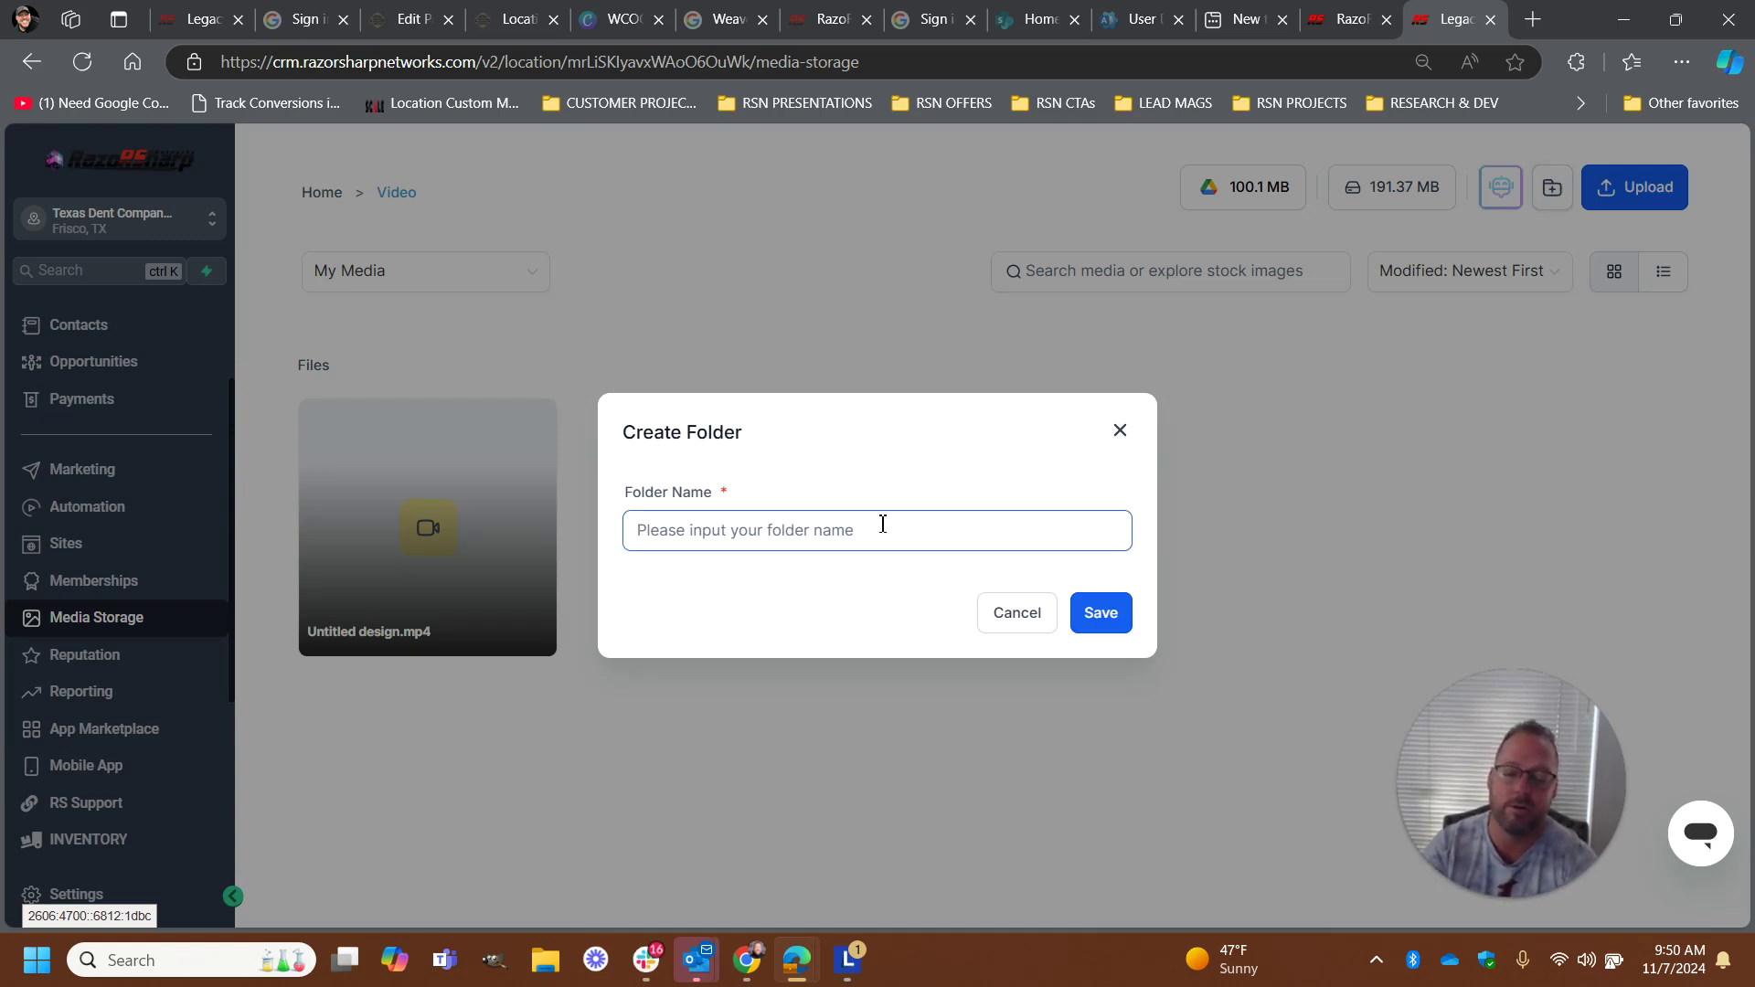
type("Production")
left_click(1101, 613)
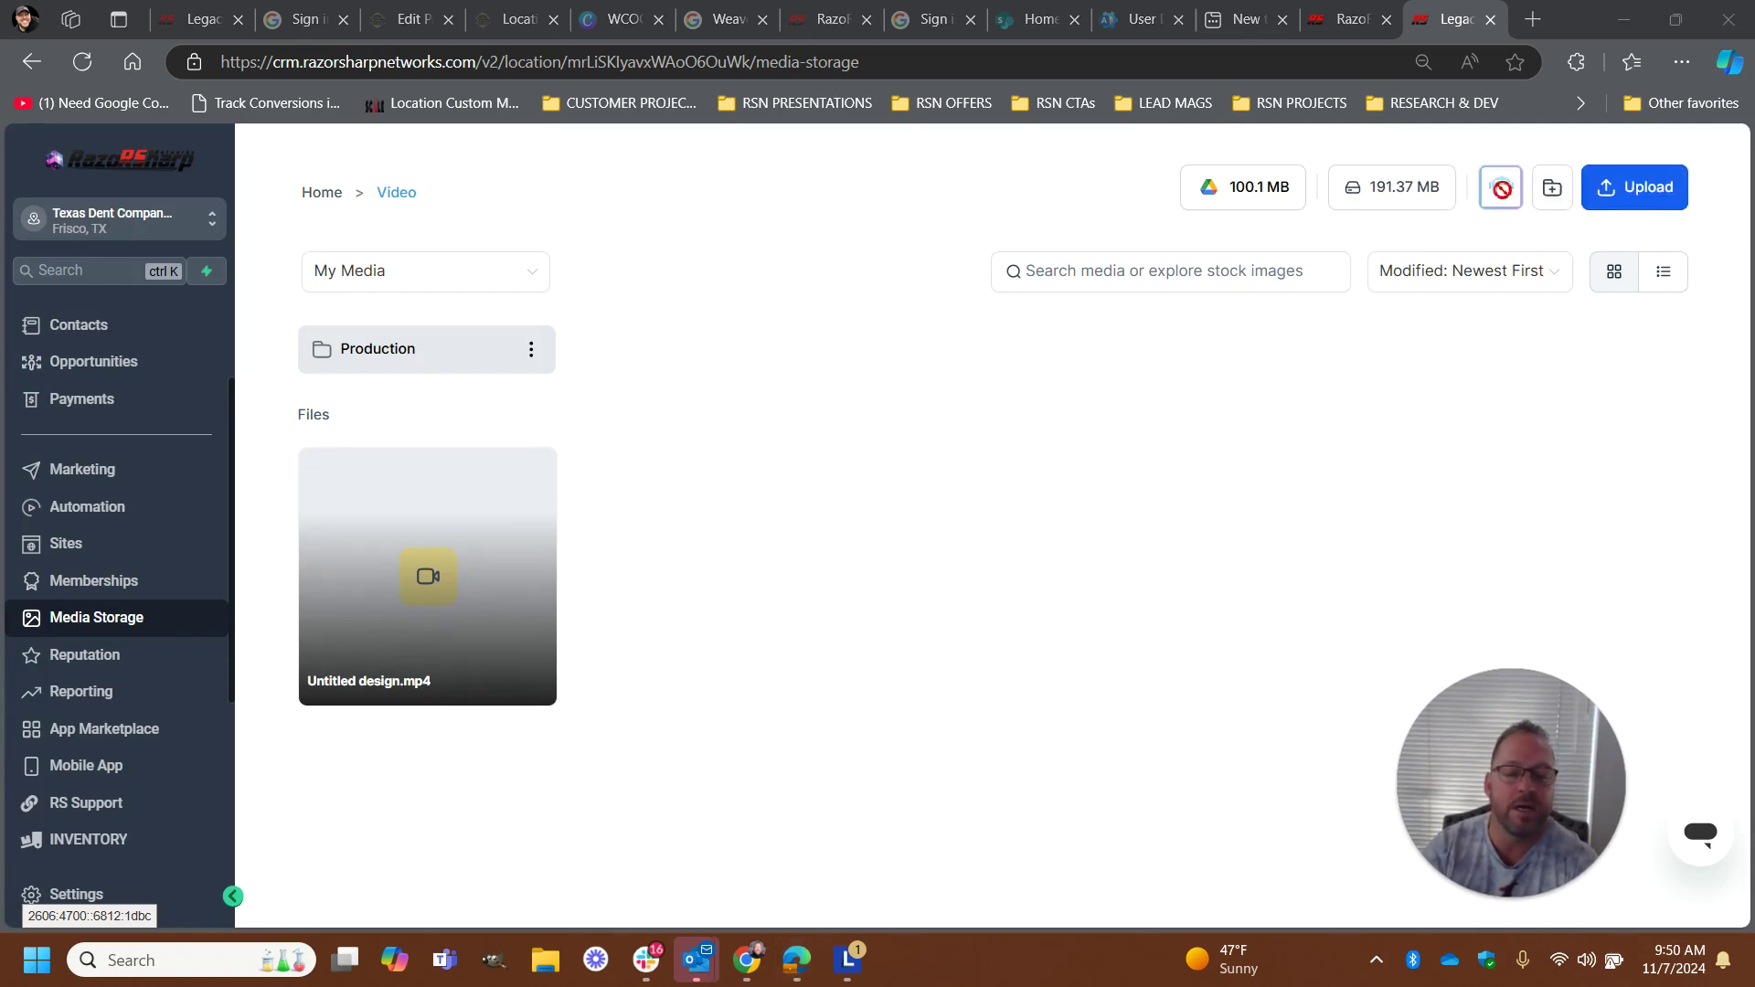
left_click(1553, 189)
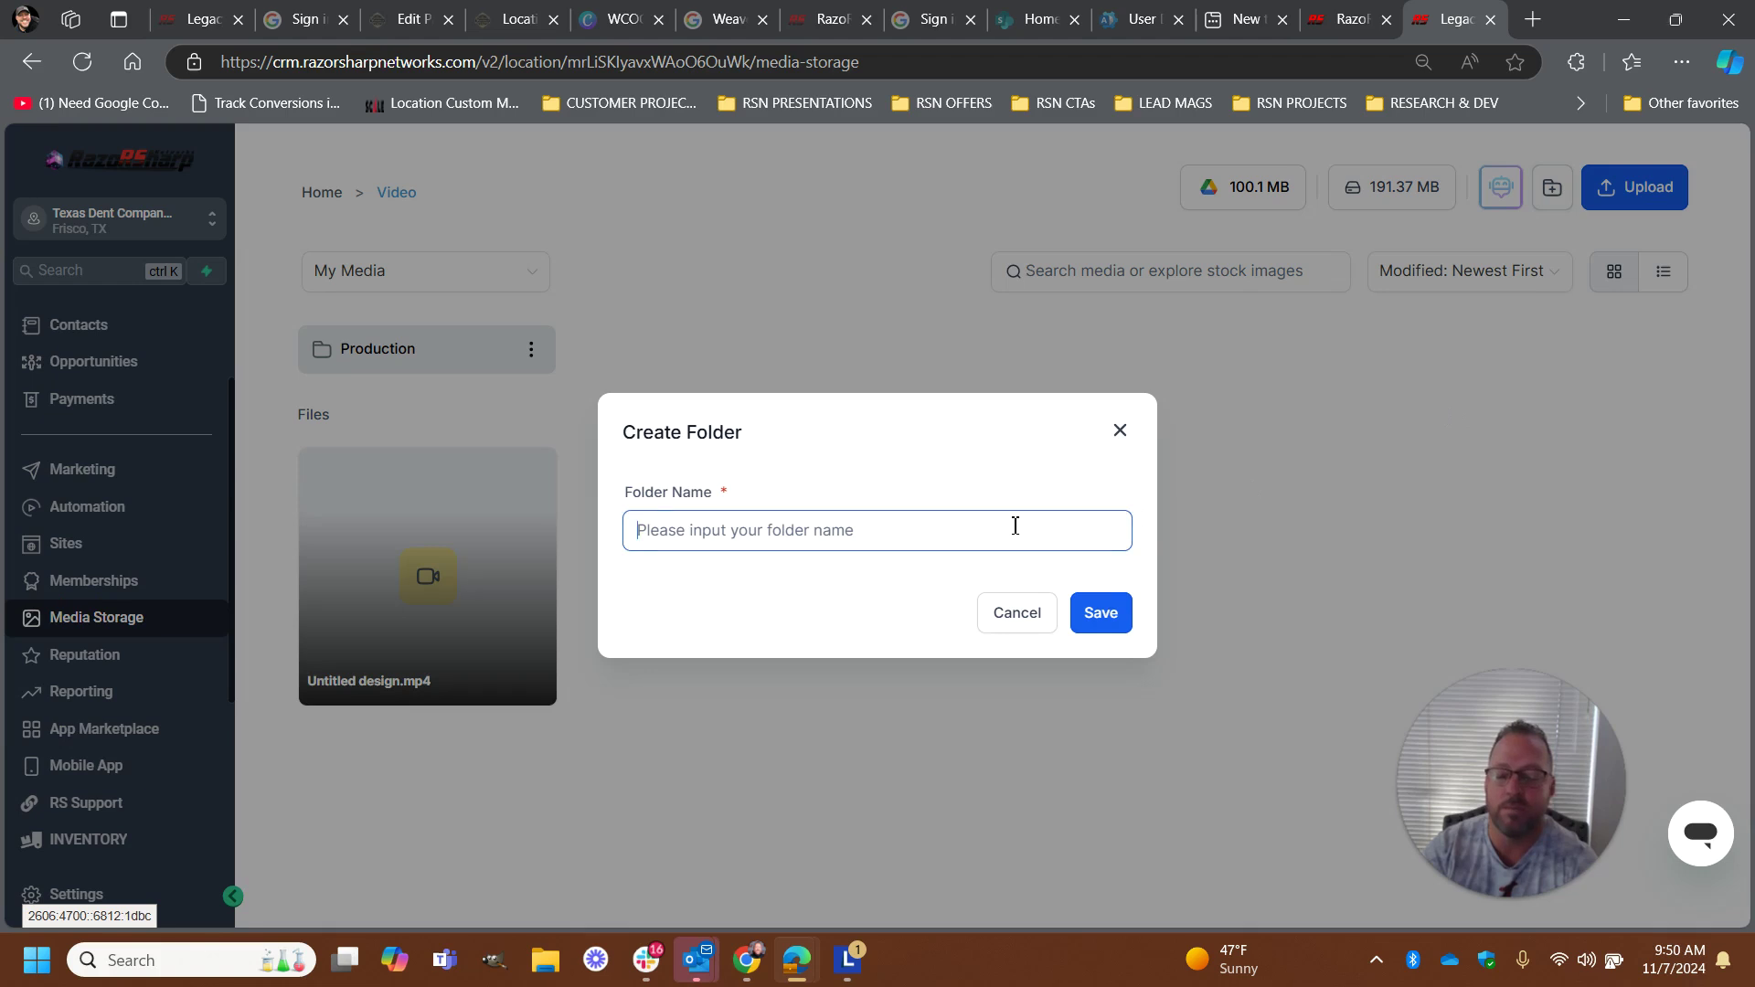
type("Post Production")
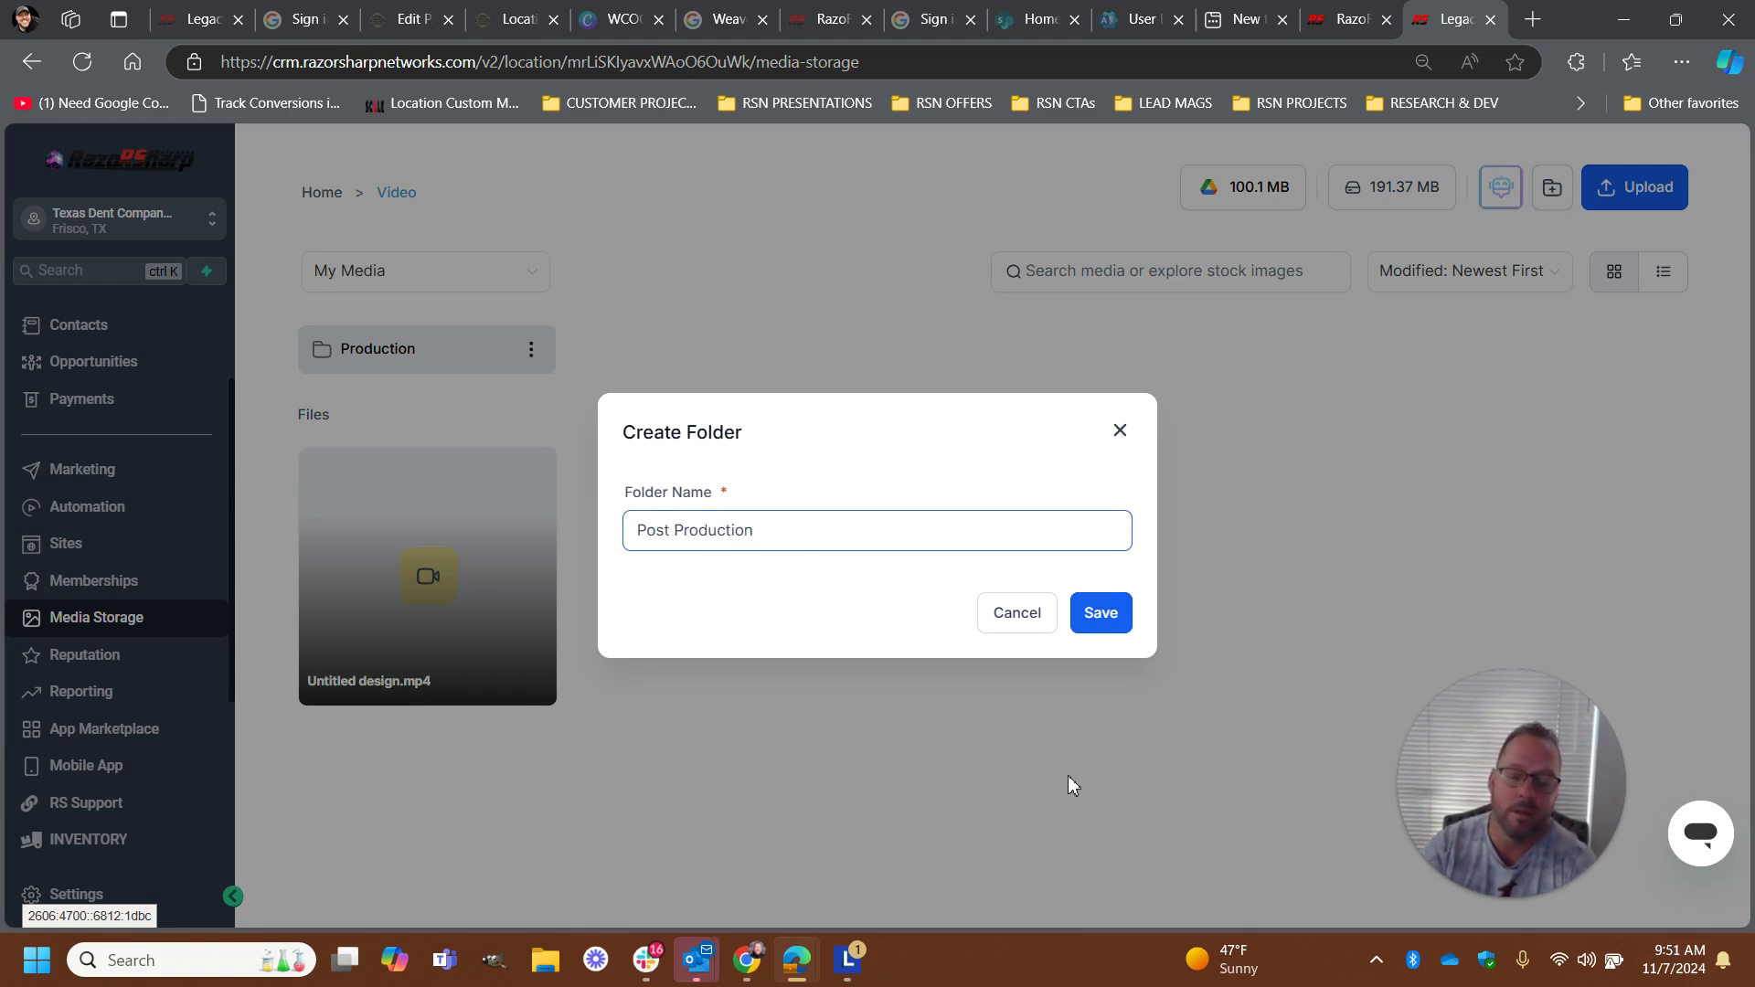
left_click(1109, 614)
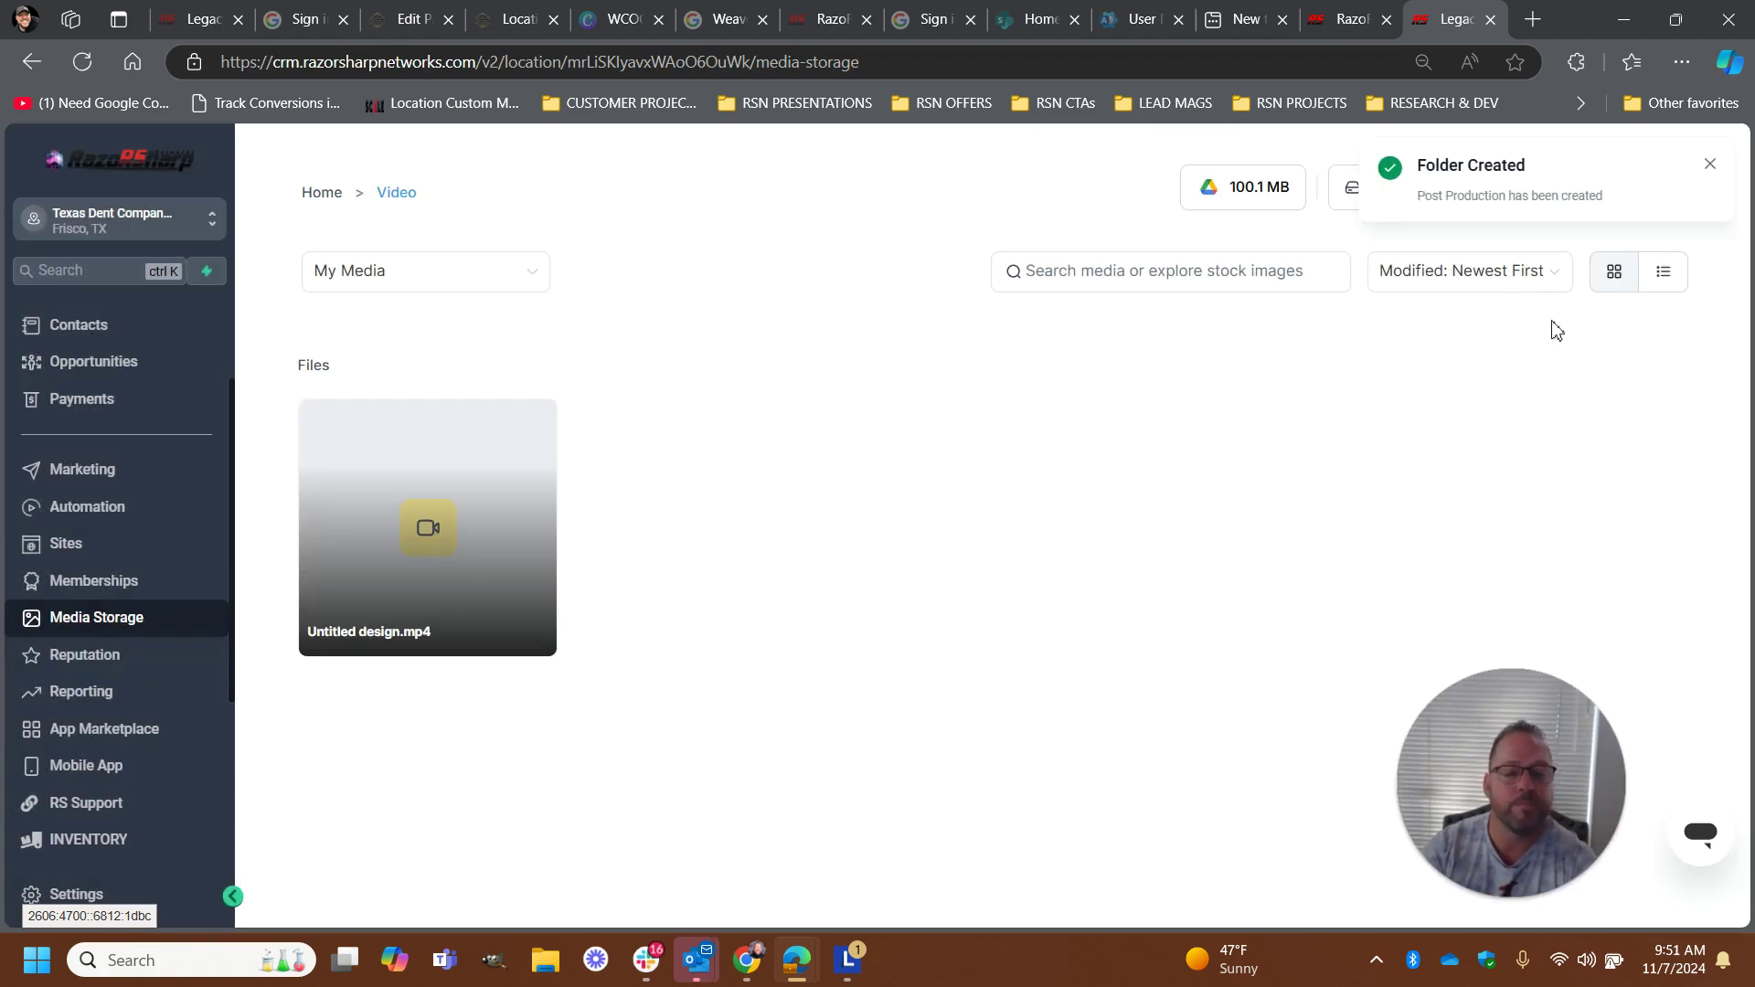
left_click(1710, 168)
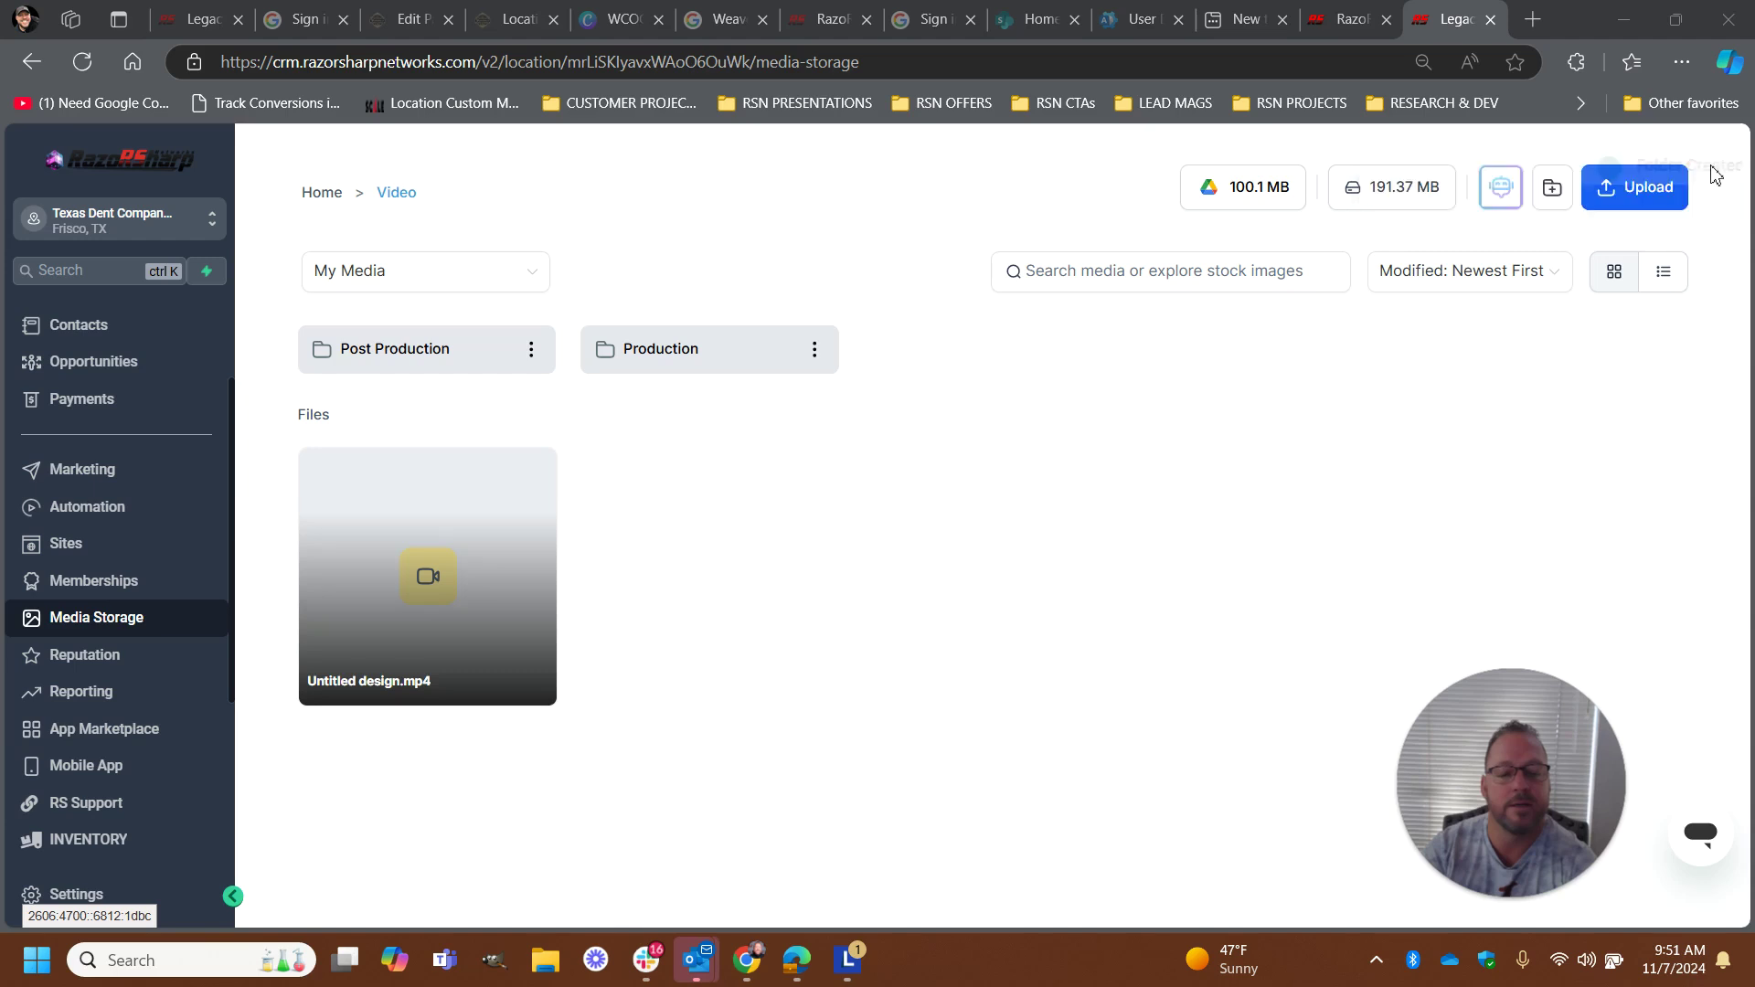
left_click(1555, 190)
left_click(955, 536)
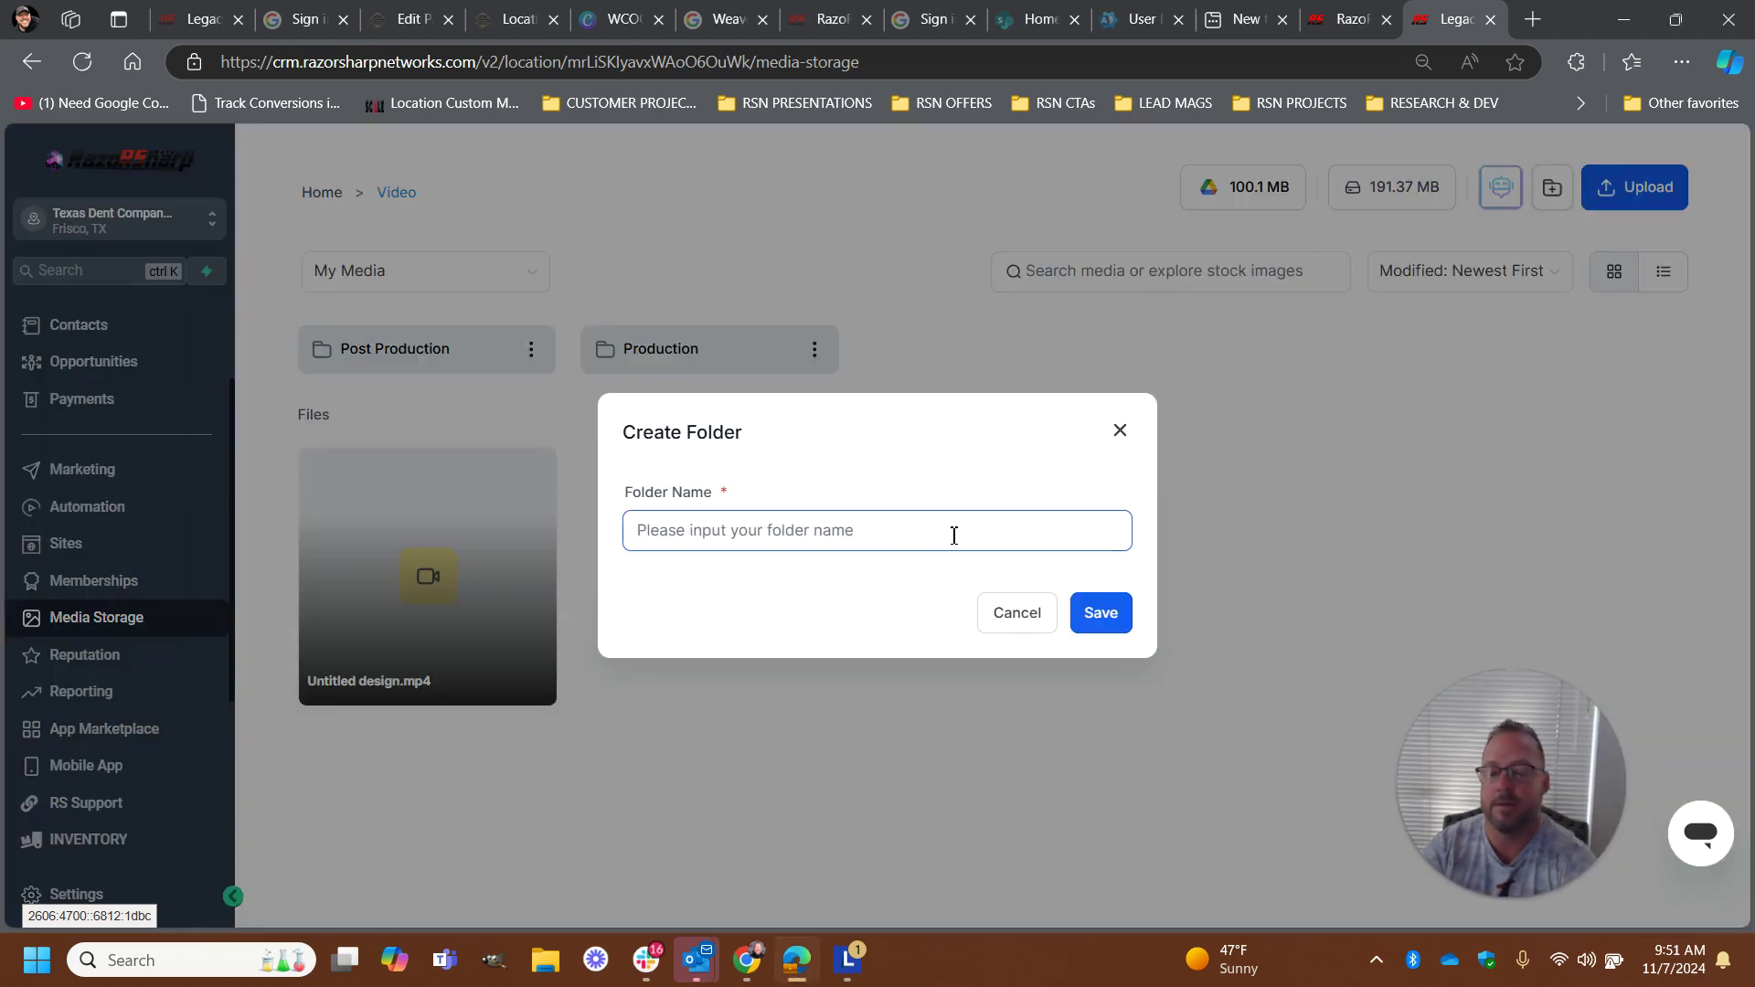
type("Published")
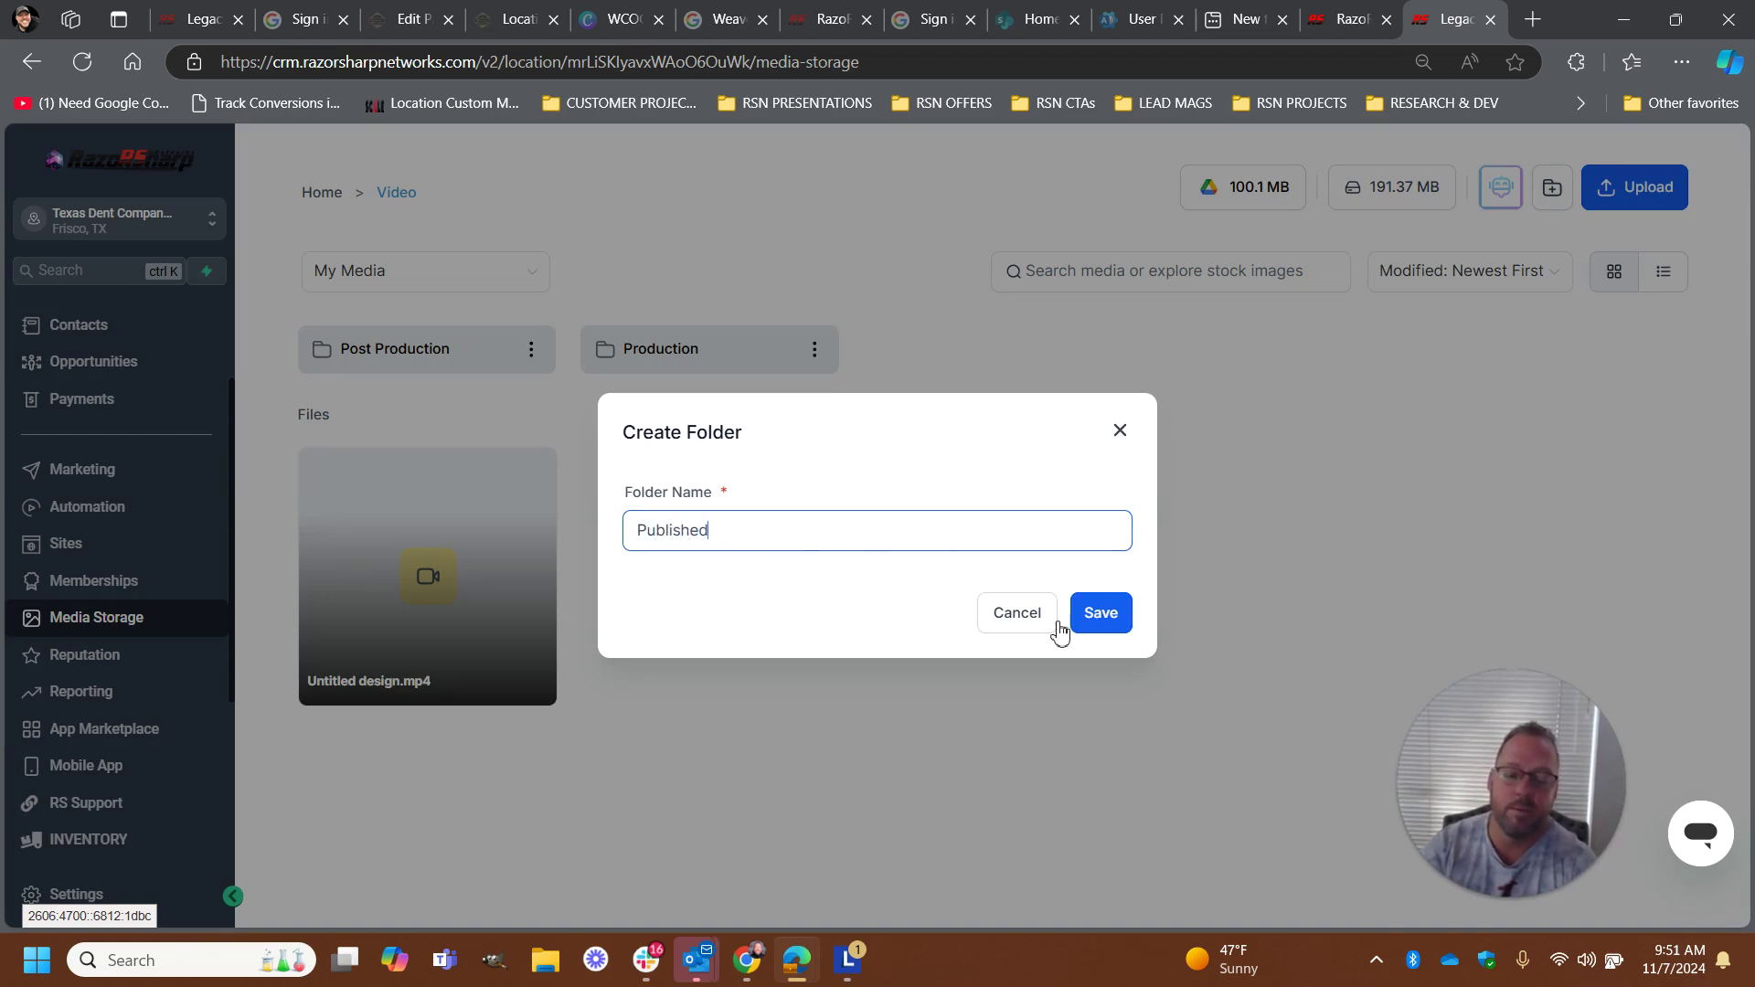
left_click(1102, 632)
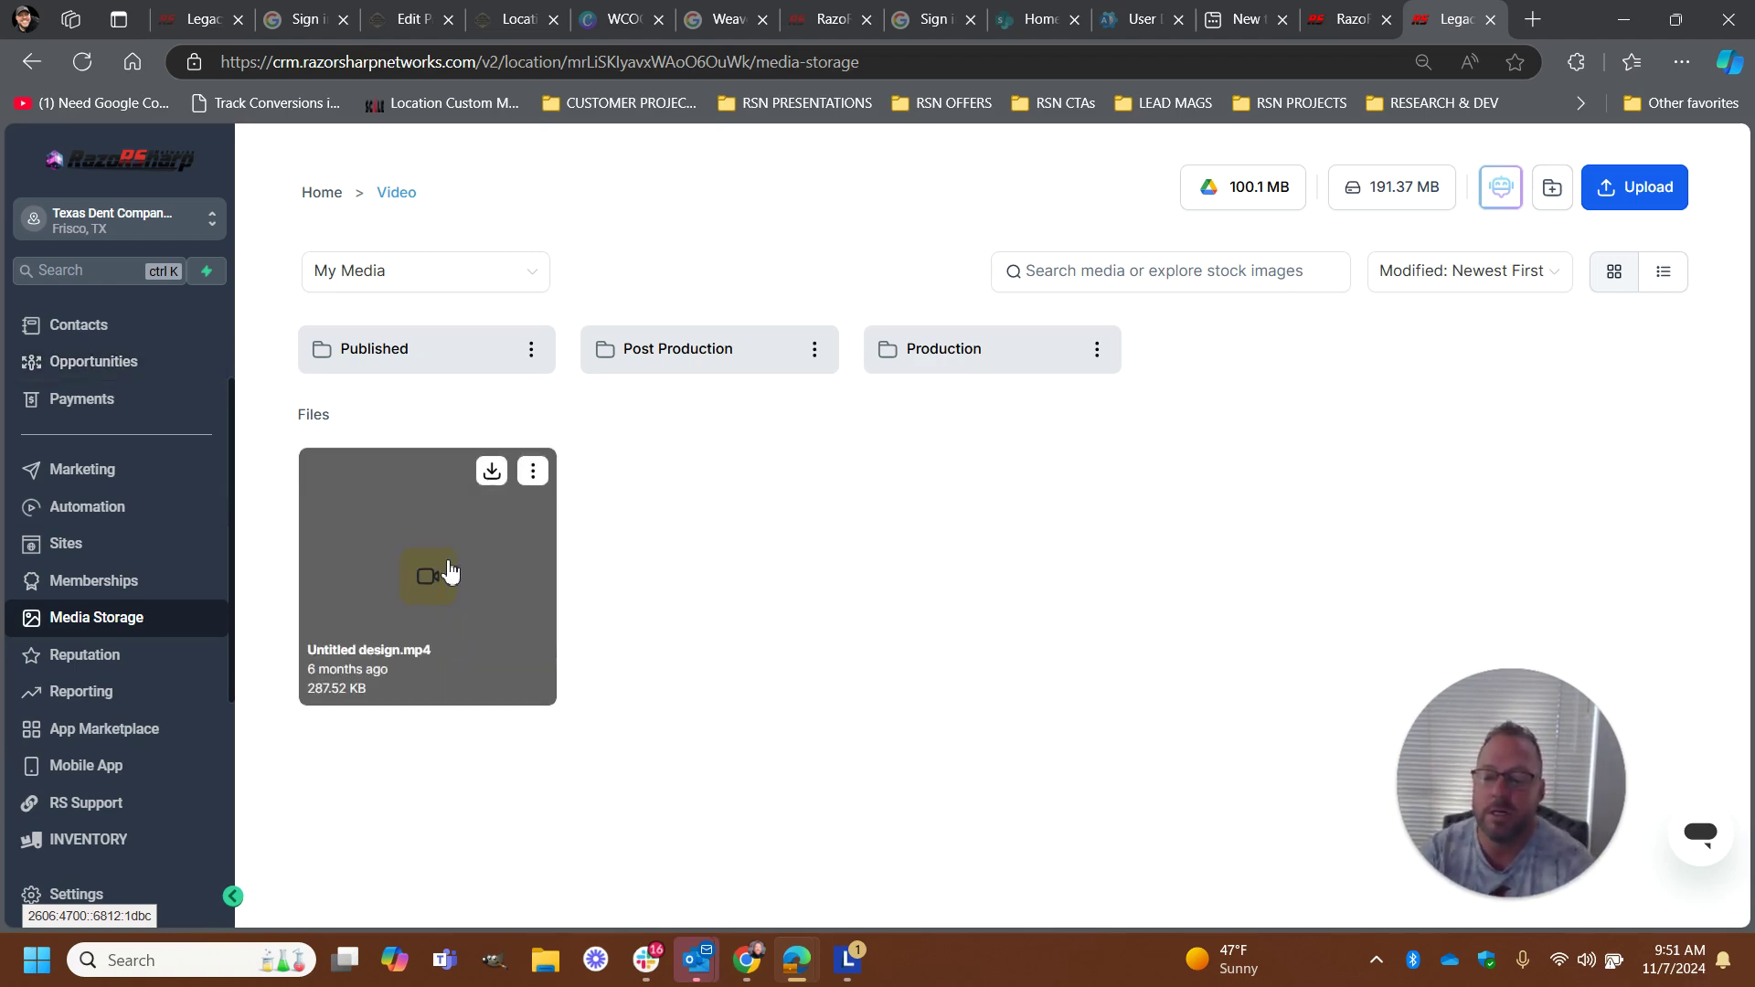
Drag Untitled design.mp4 into Published, then go back to the Media Storage Home
left_click_drag(448, 567, 463, 359)
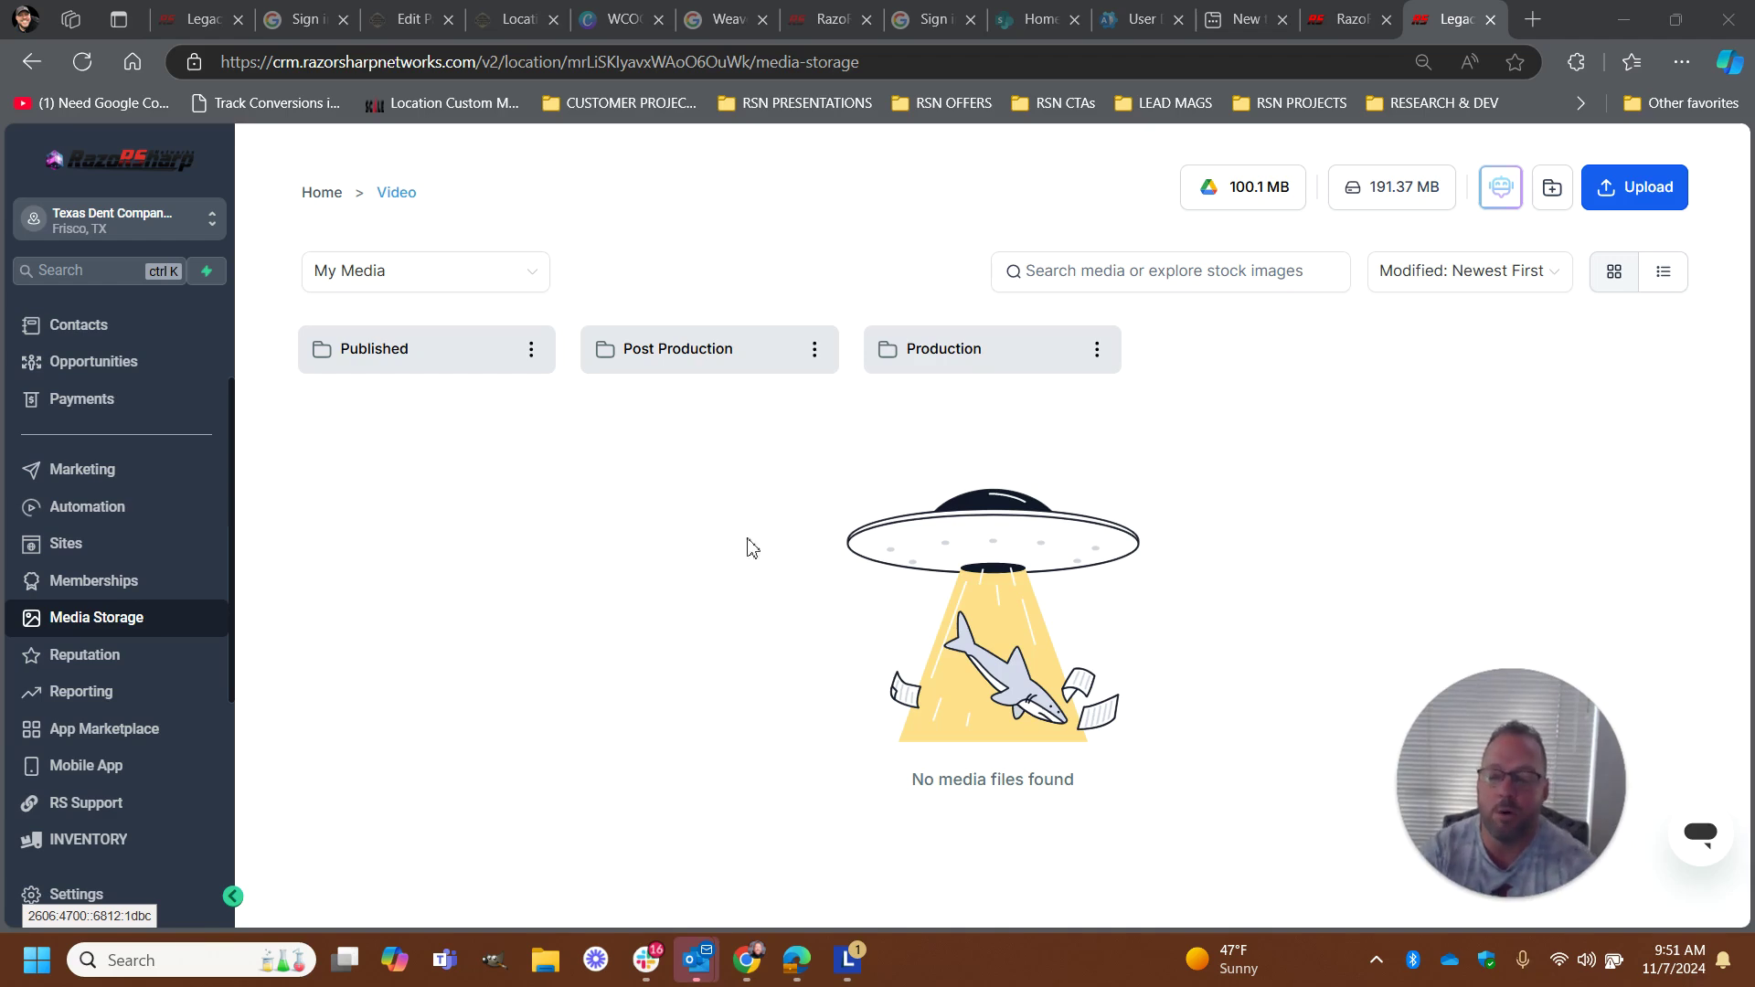
left_click(318, 195)
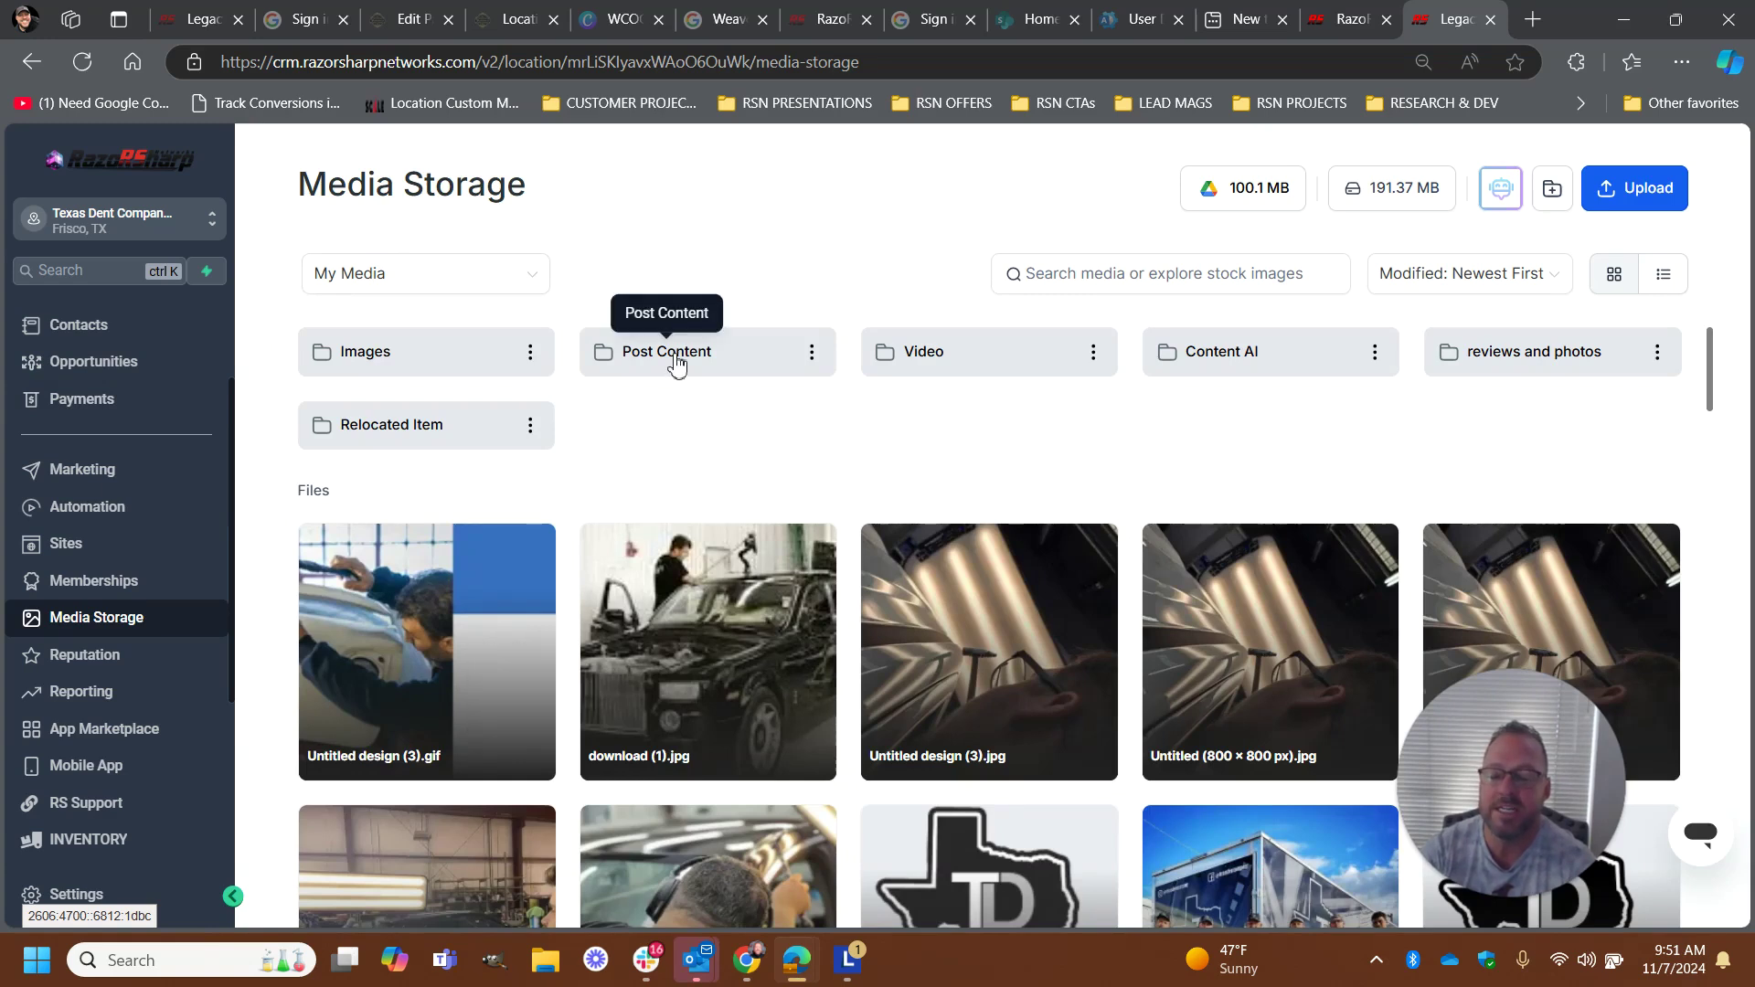
Open Post Content and create Images and Video folders next to Frisco and Odessa
left_click(677, 363)
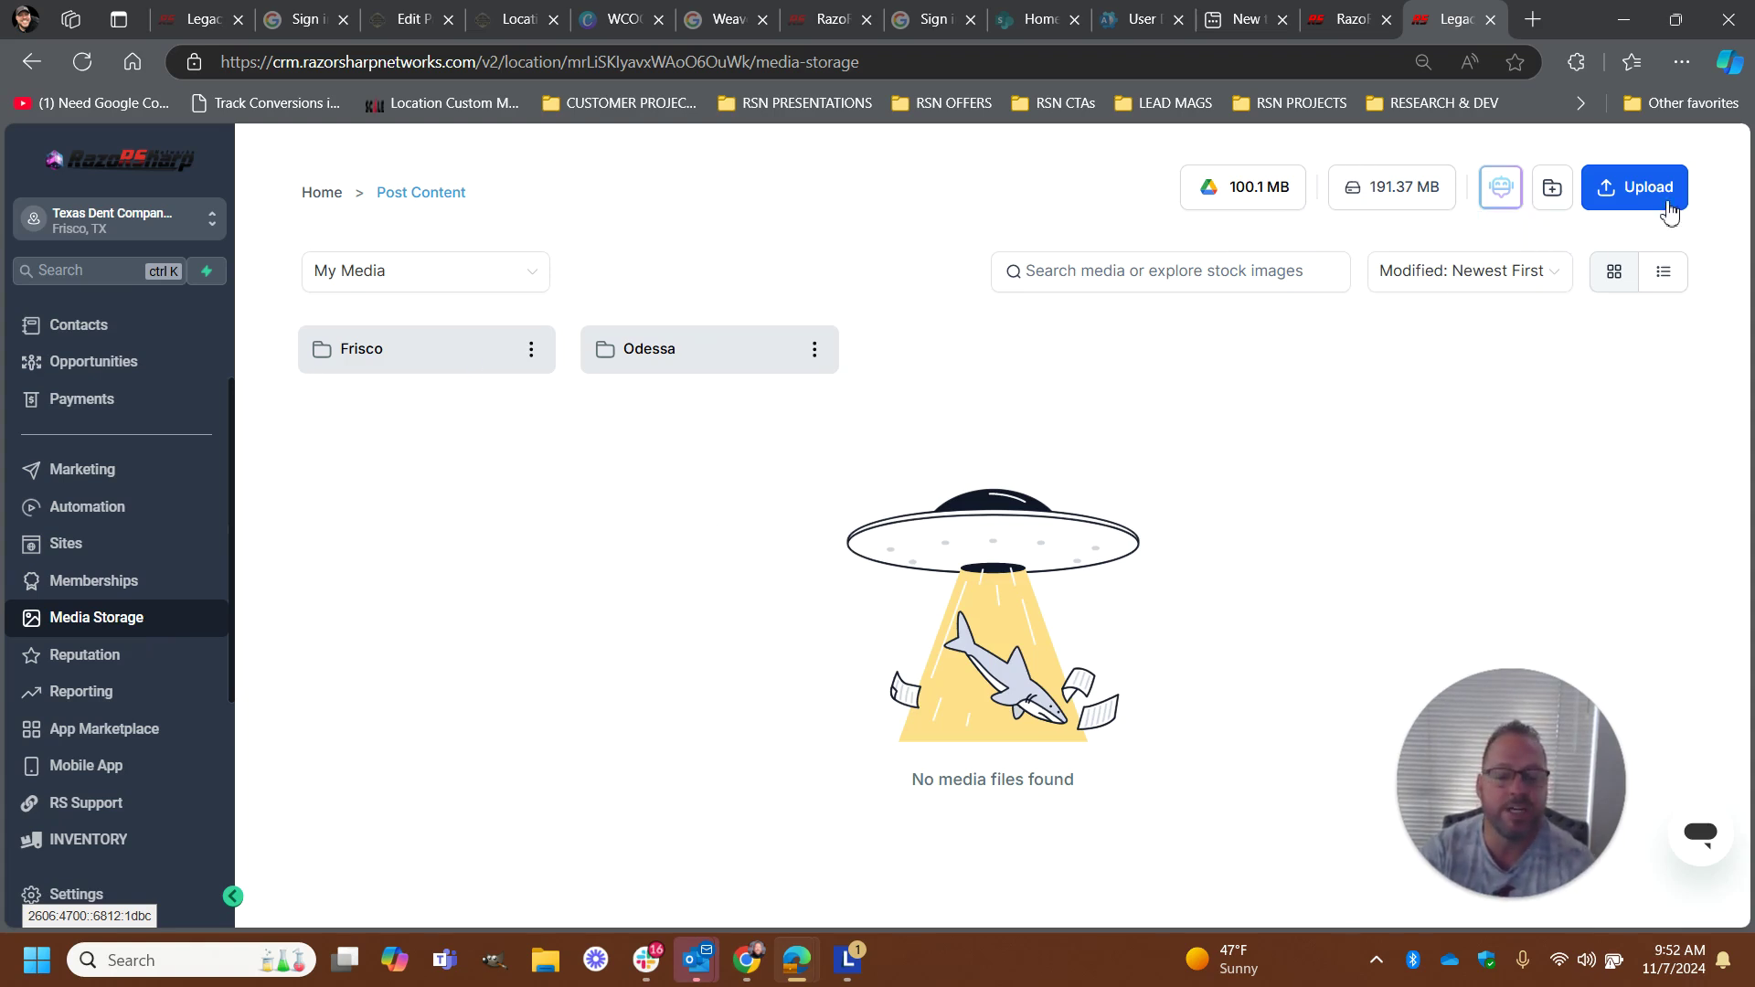
left_click(1552, 188)
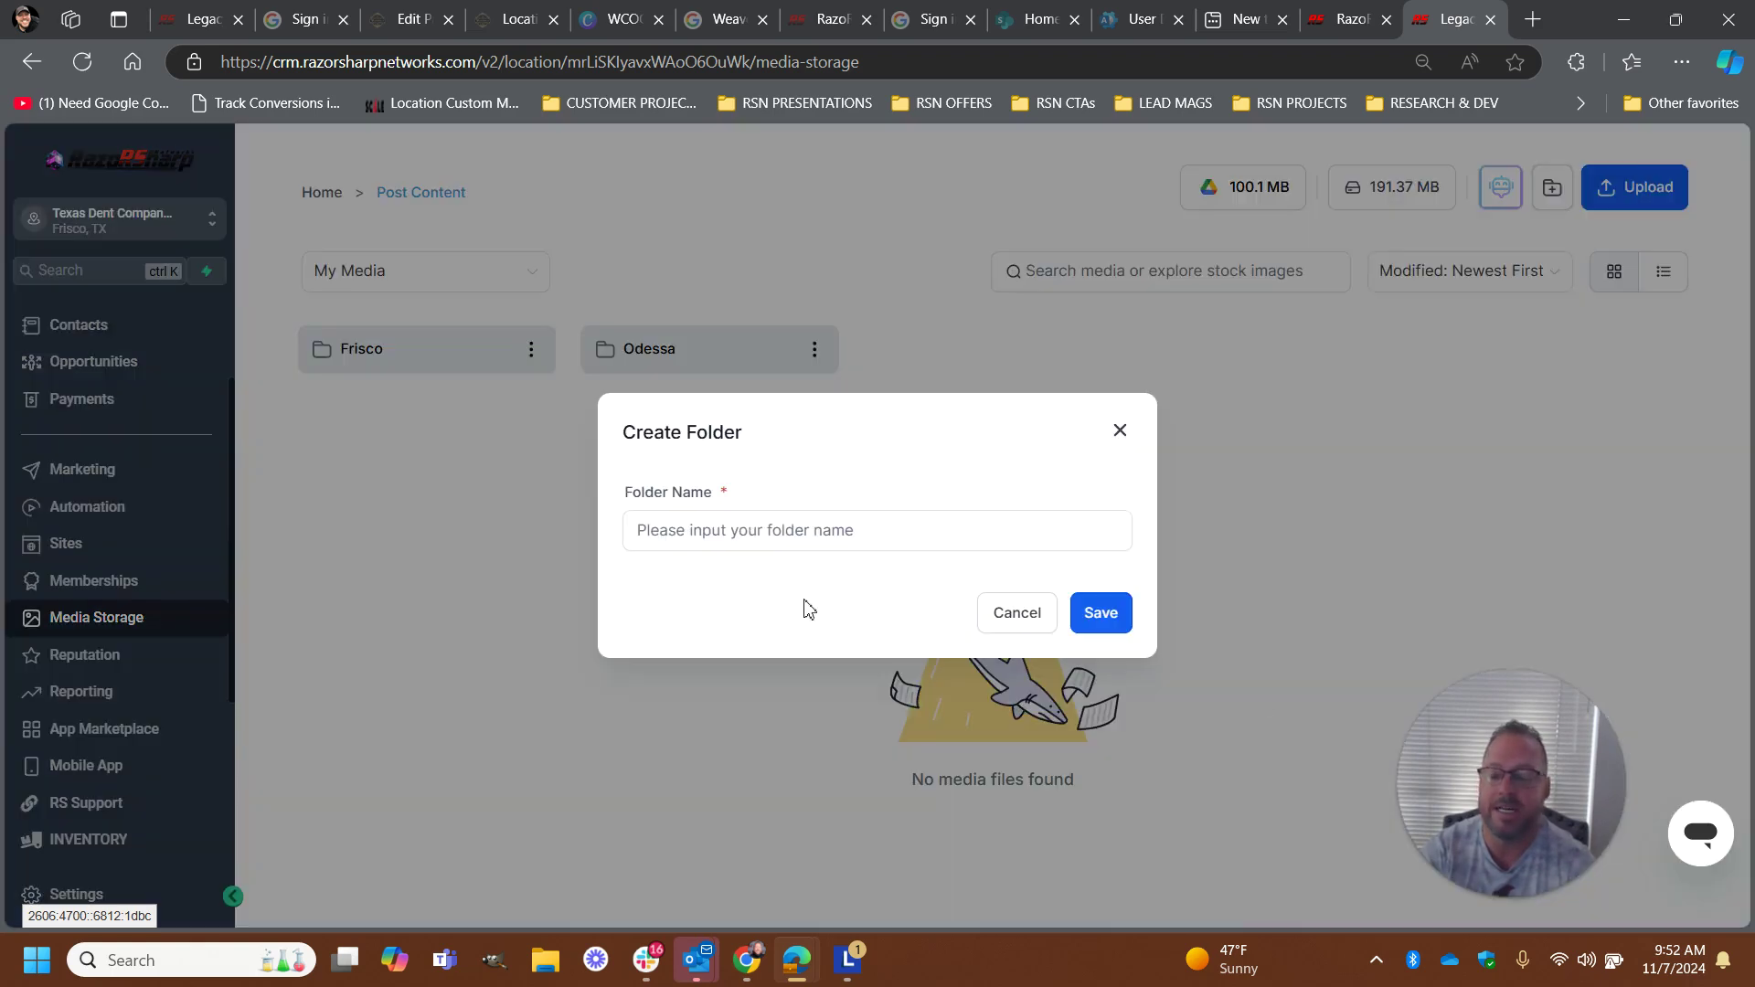
left_click(739, 537)
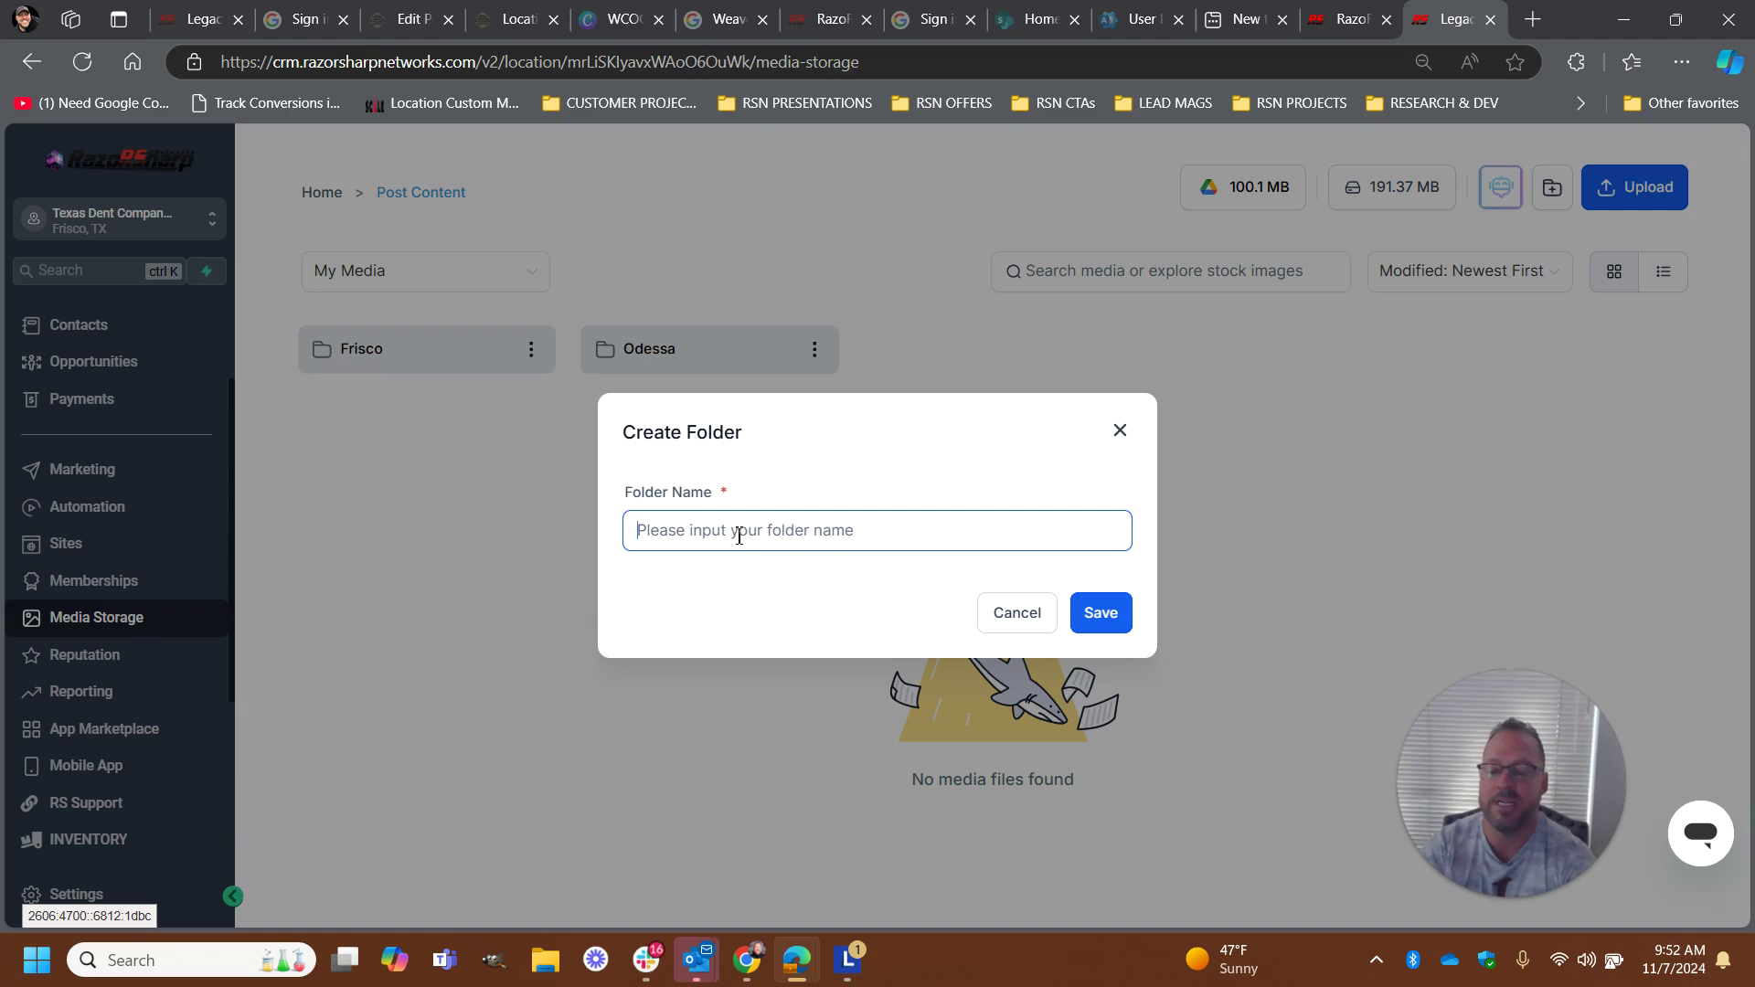
type("Images")
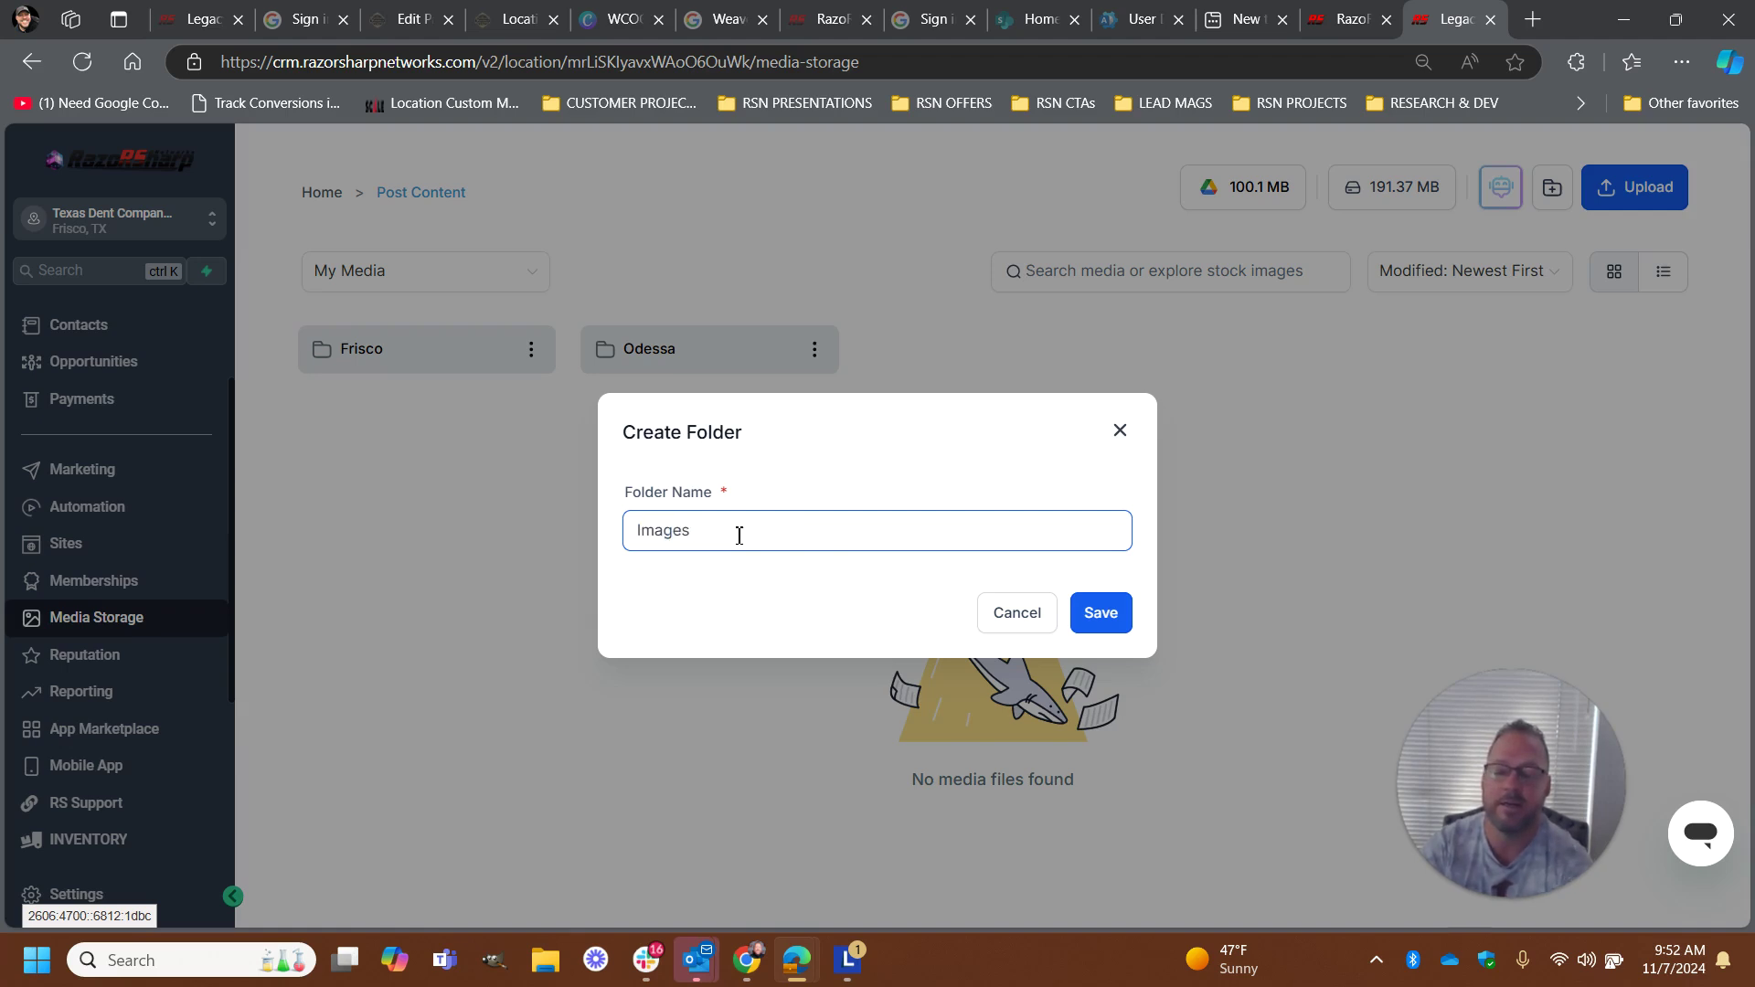
left_click(1126, 622)
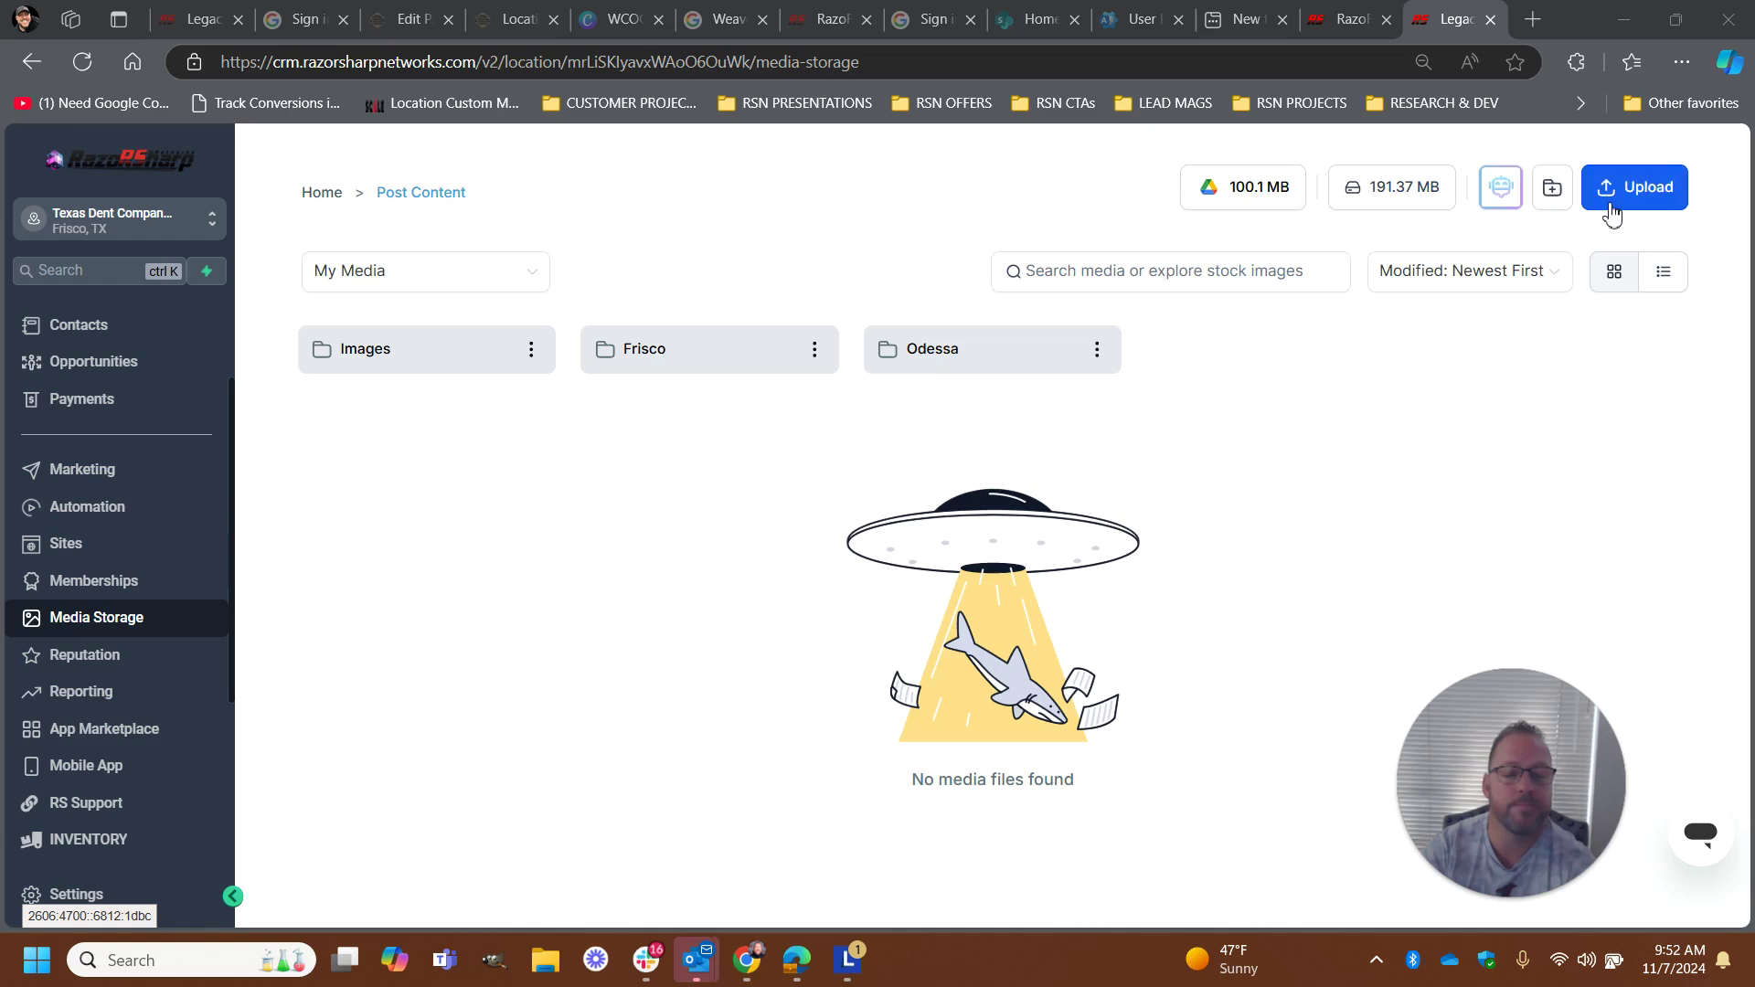
left_click(1553, 190)
left_click(902, 545)
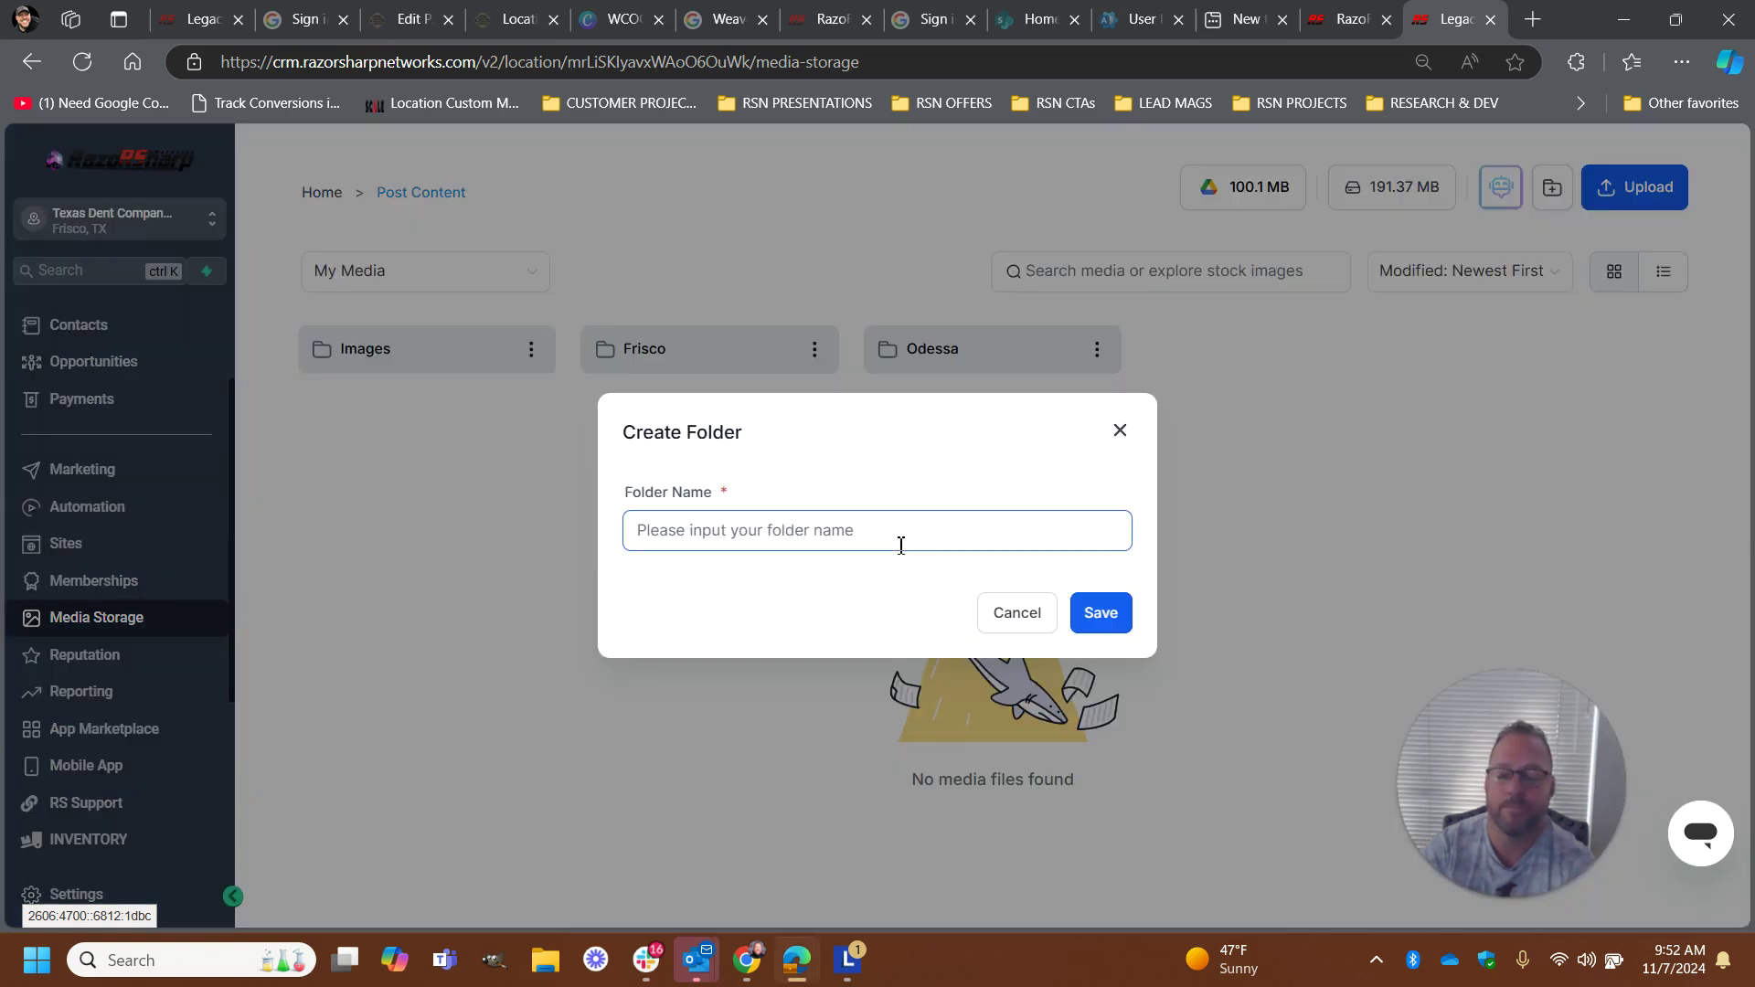
type("Vide")
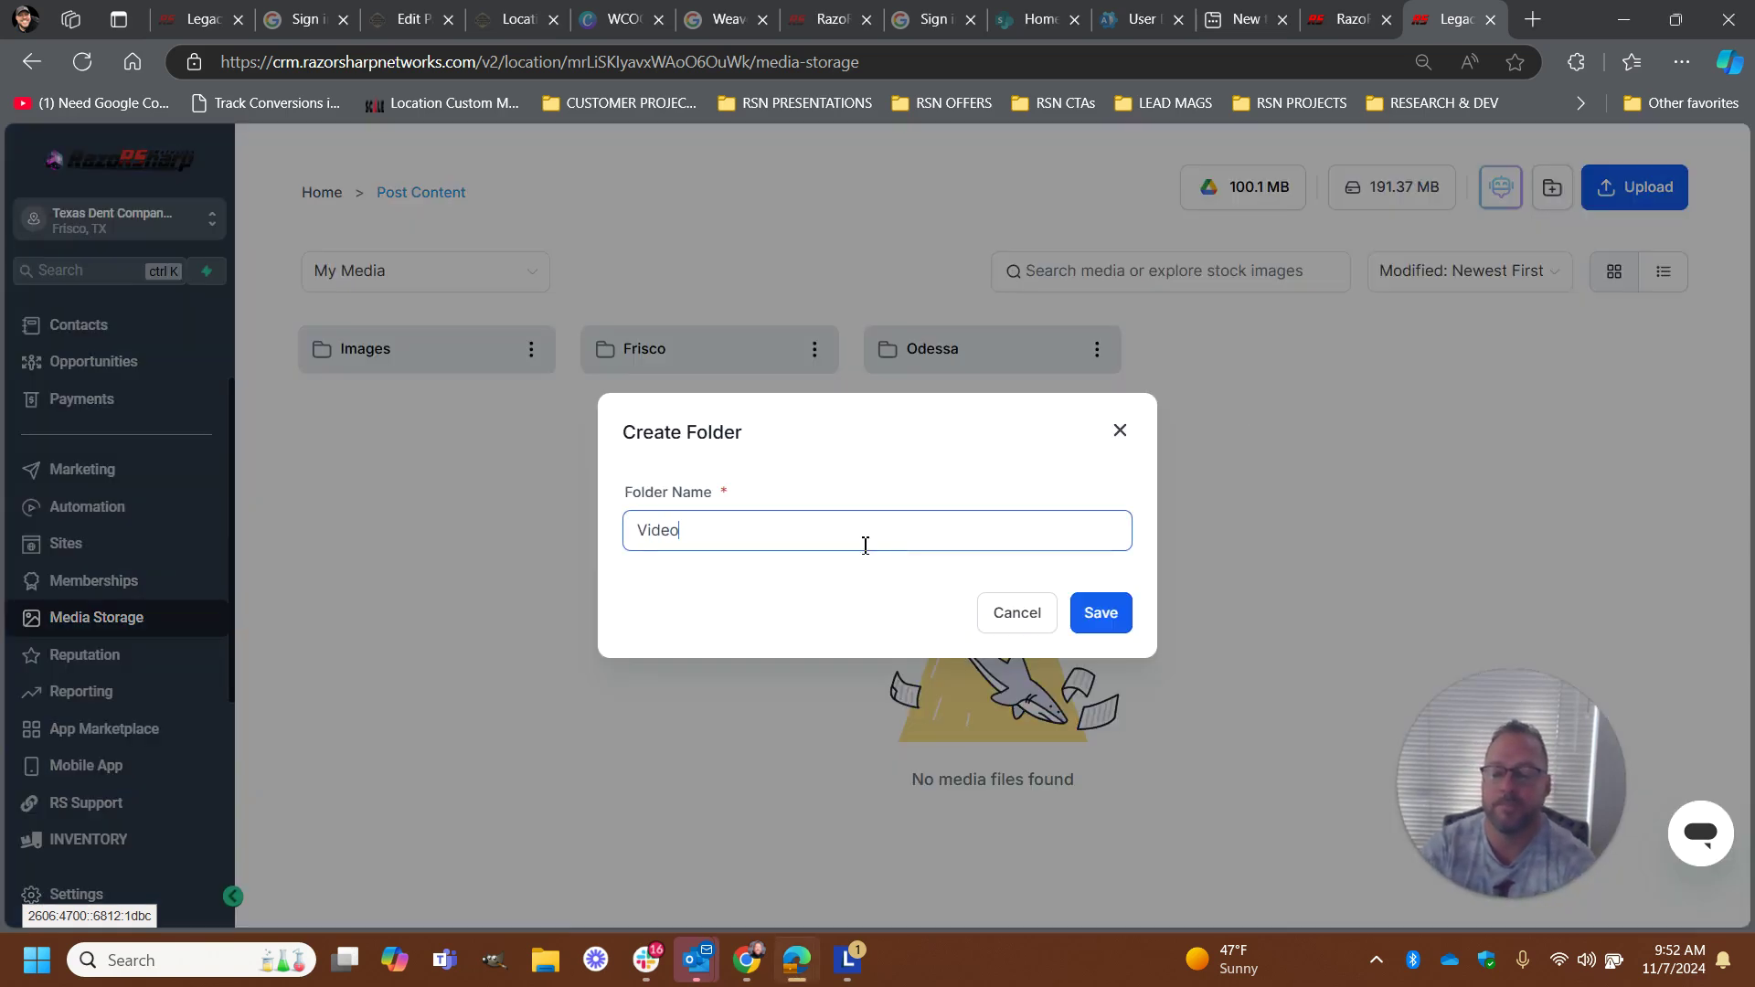
type("o")
left_click(1100, 613)
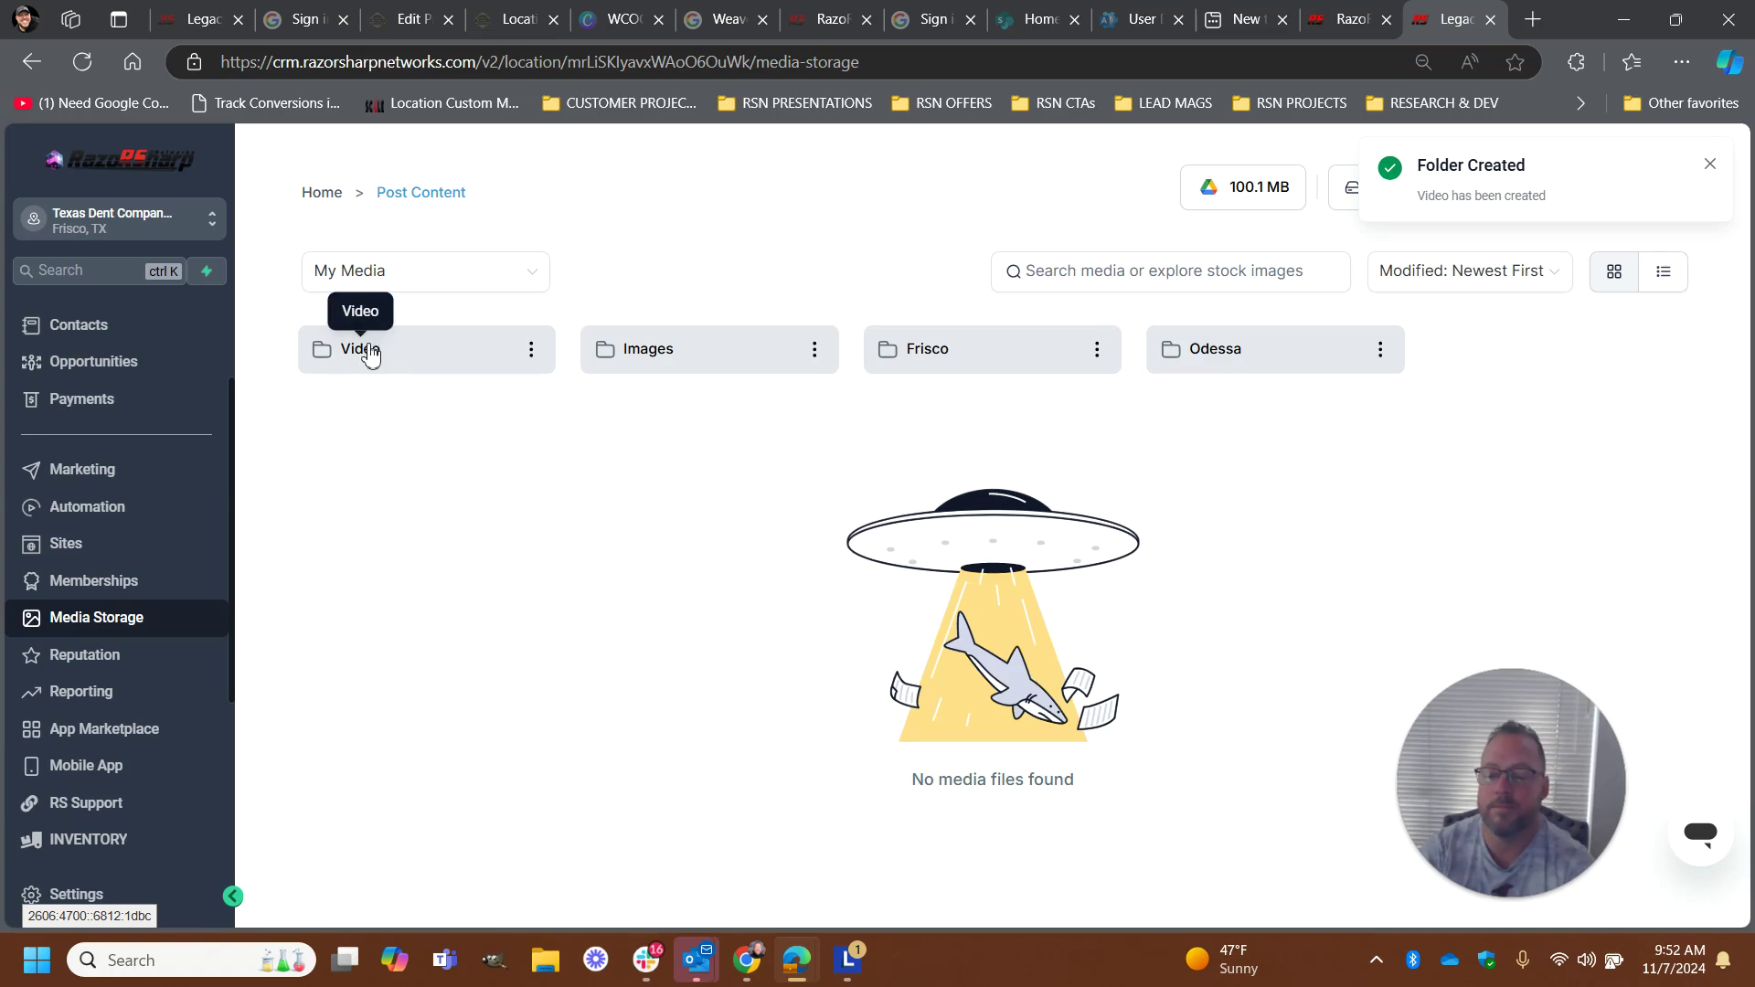
Look inside the empty Images folder, cancel the file picker, and return to Media Storage Home
left_click(649, 352)
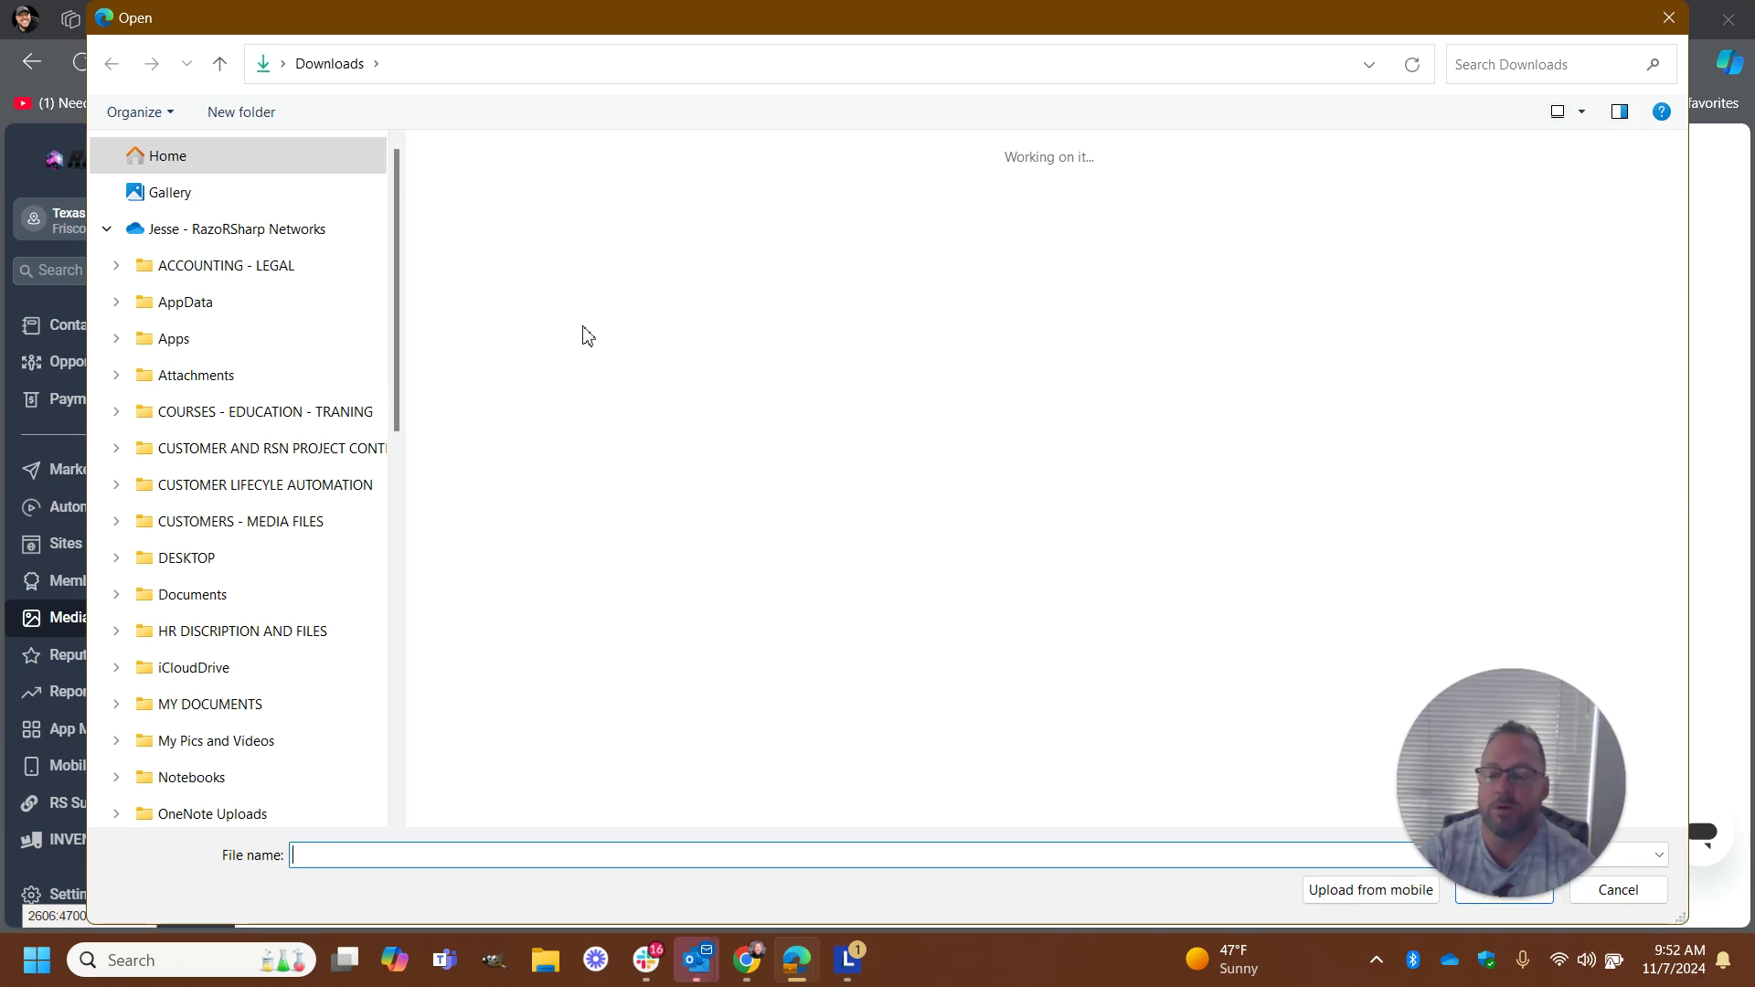
key("Escape")
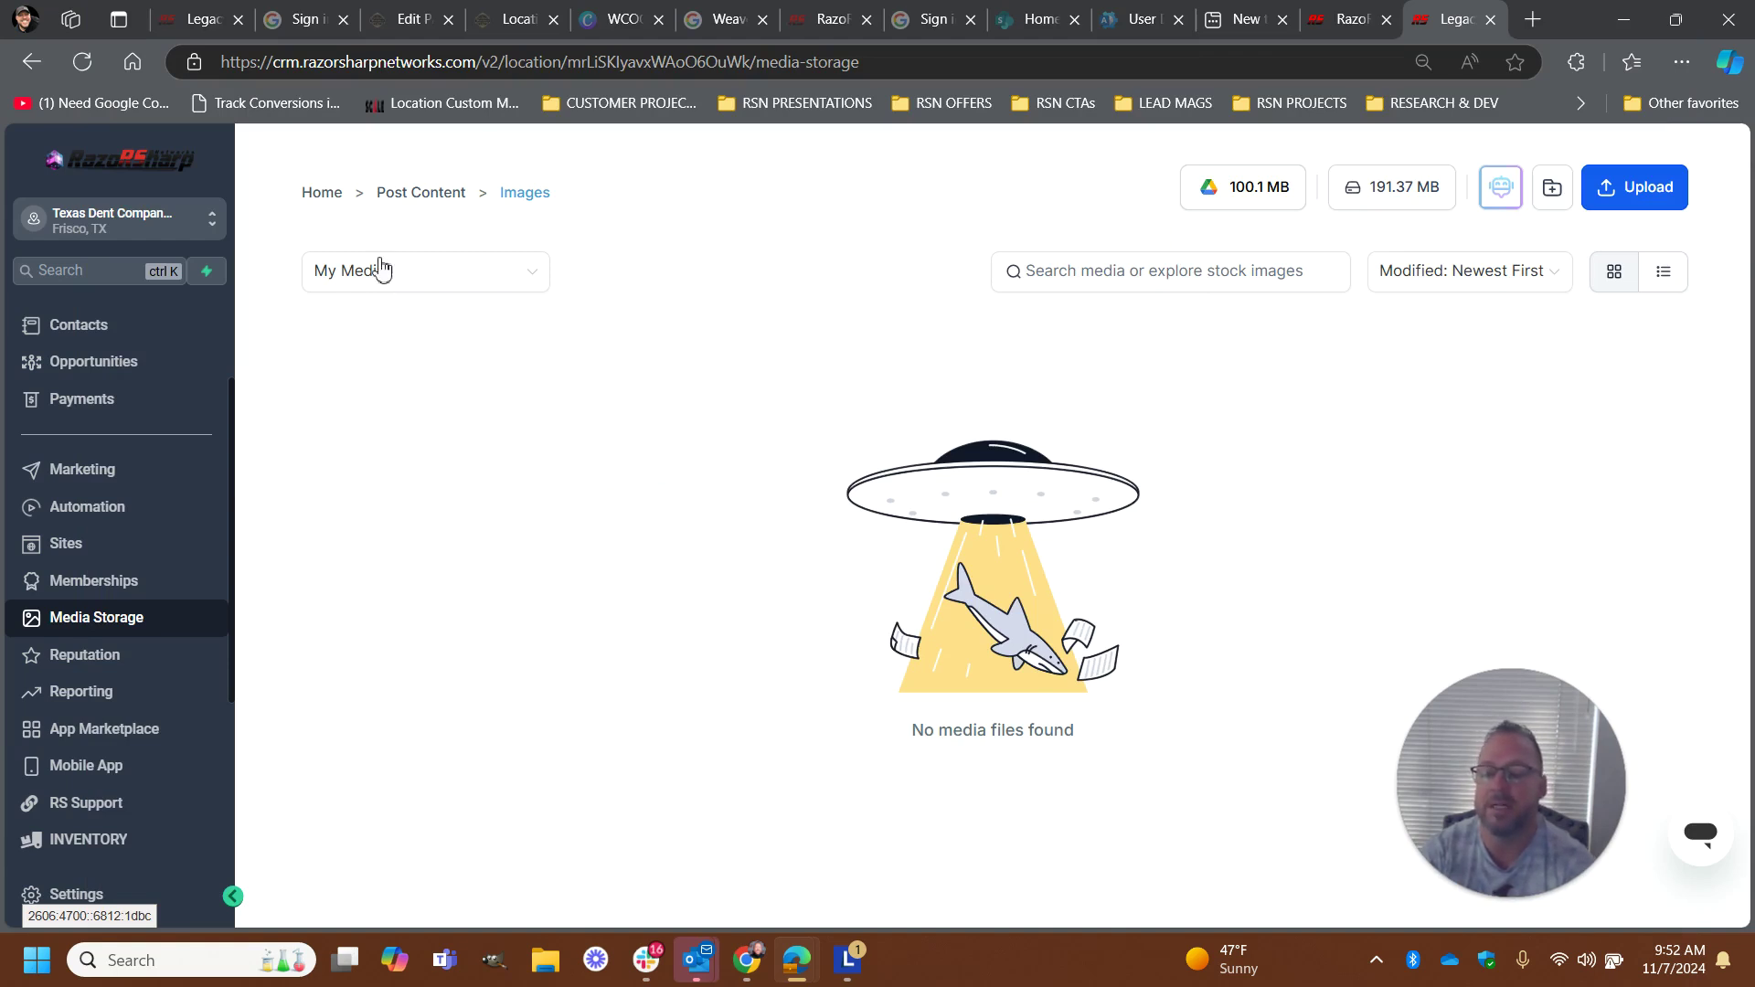
left_click(311, 193)
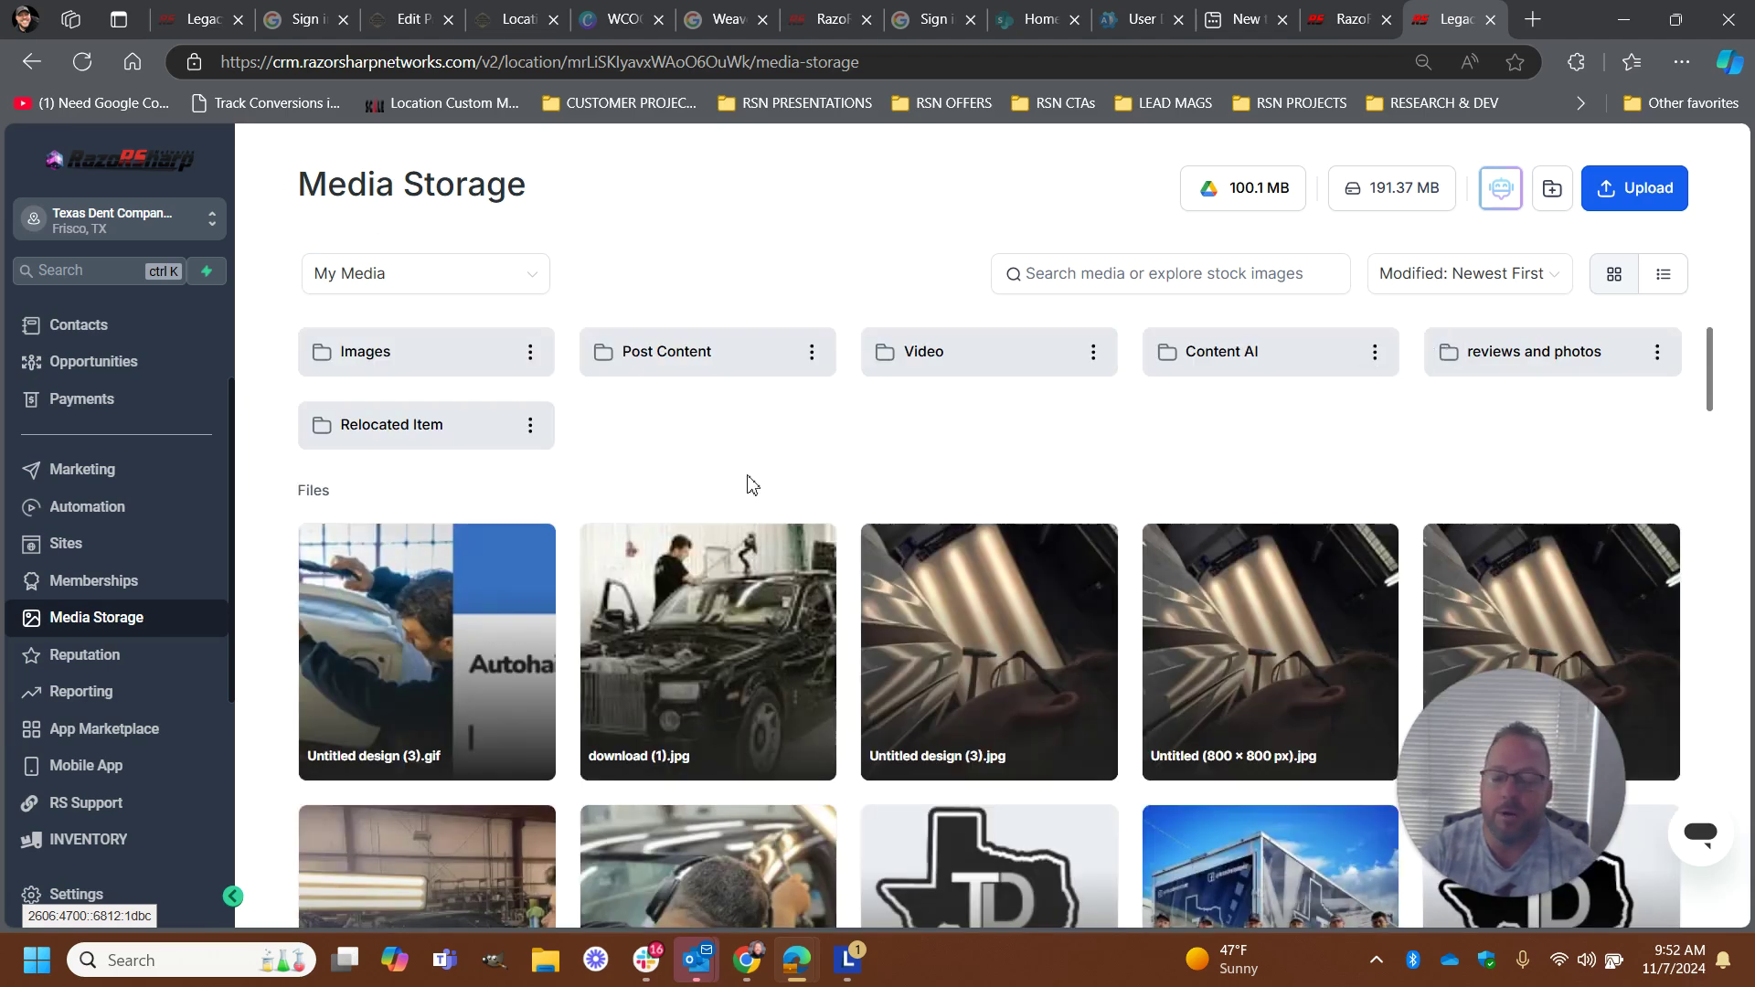
Move Untitled design (3).gif into Post Content, then select all files in list view
left_click_drag(459, 640, 709, 339)
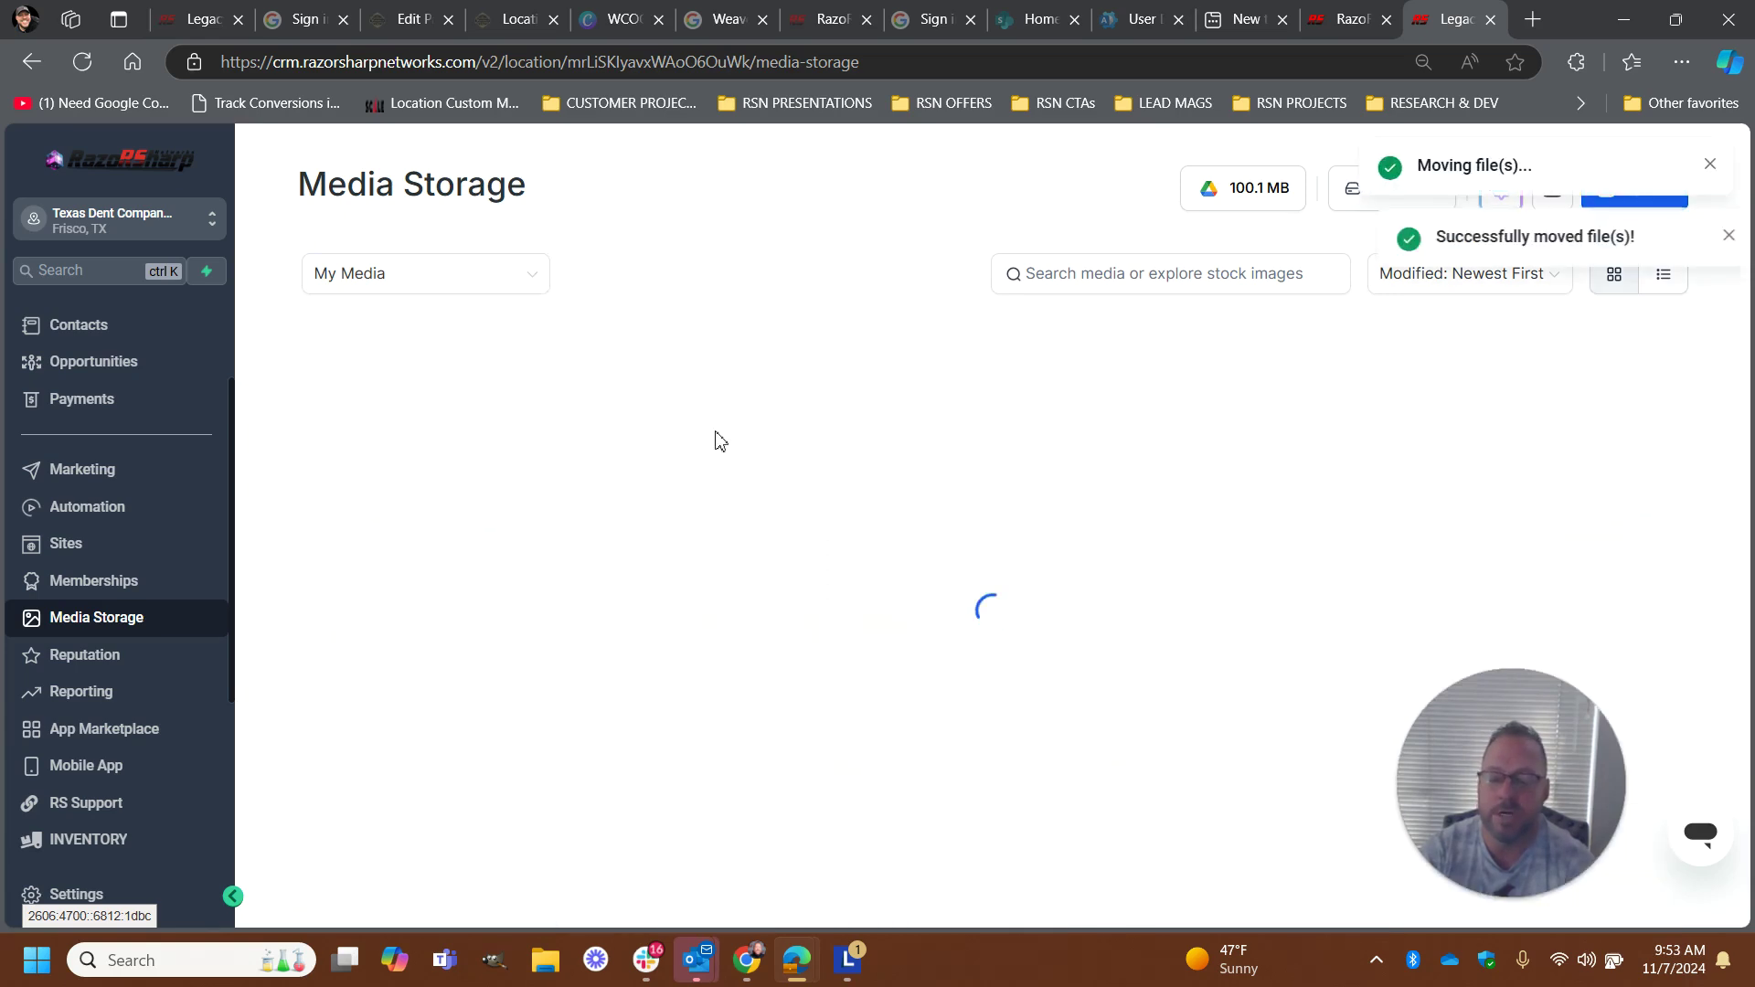
left_click(1657, 286)
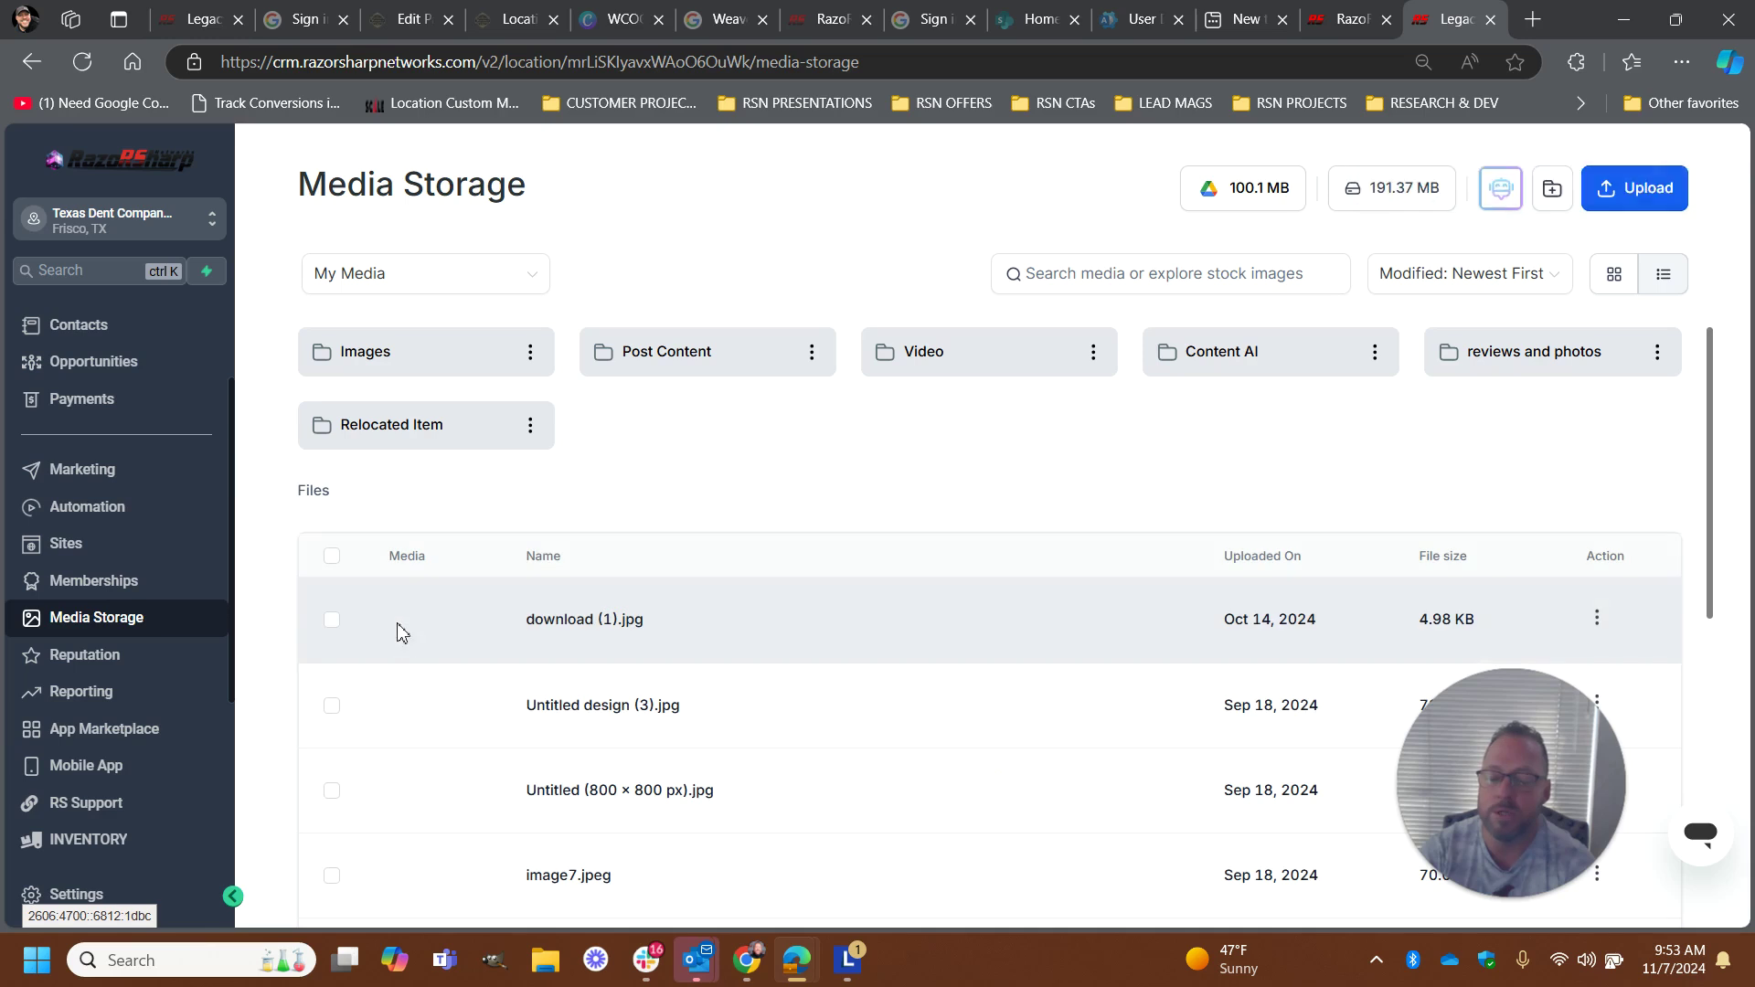
left_click(332, 556)
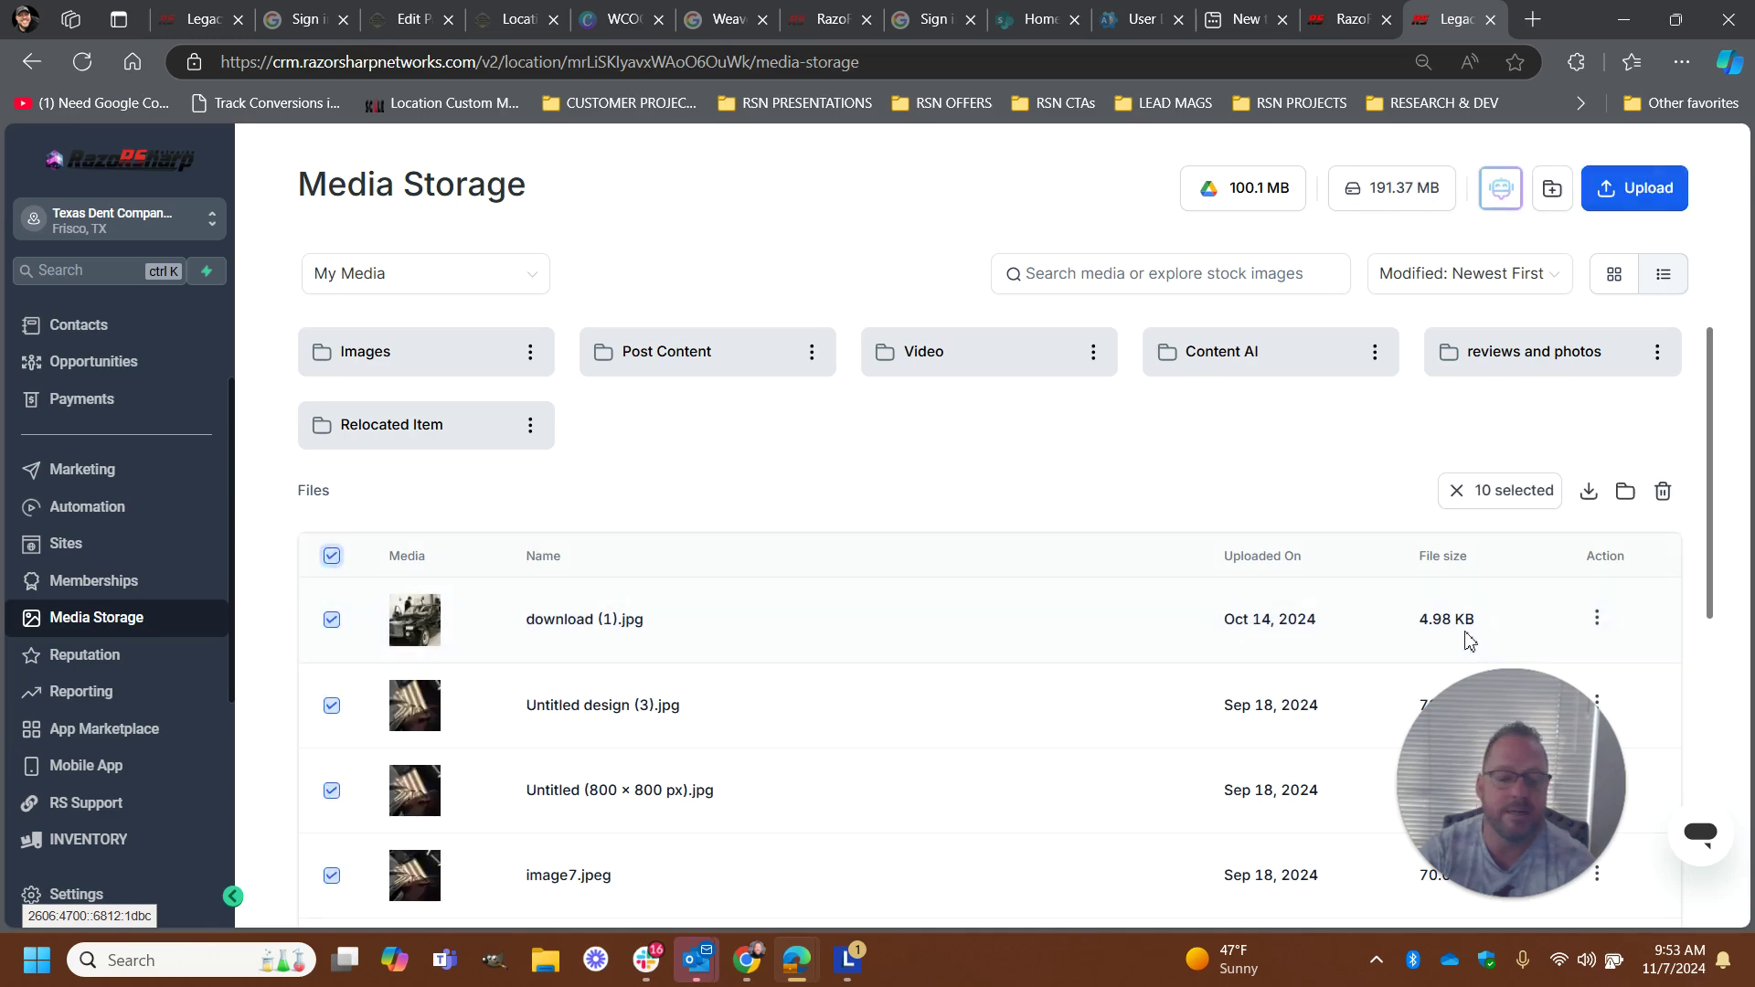
Move the selected files into a new Production folder under Post Content > Images
left_click(1626, 492)
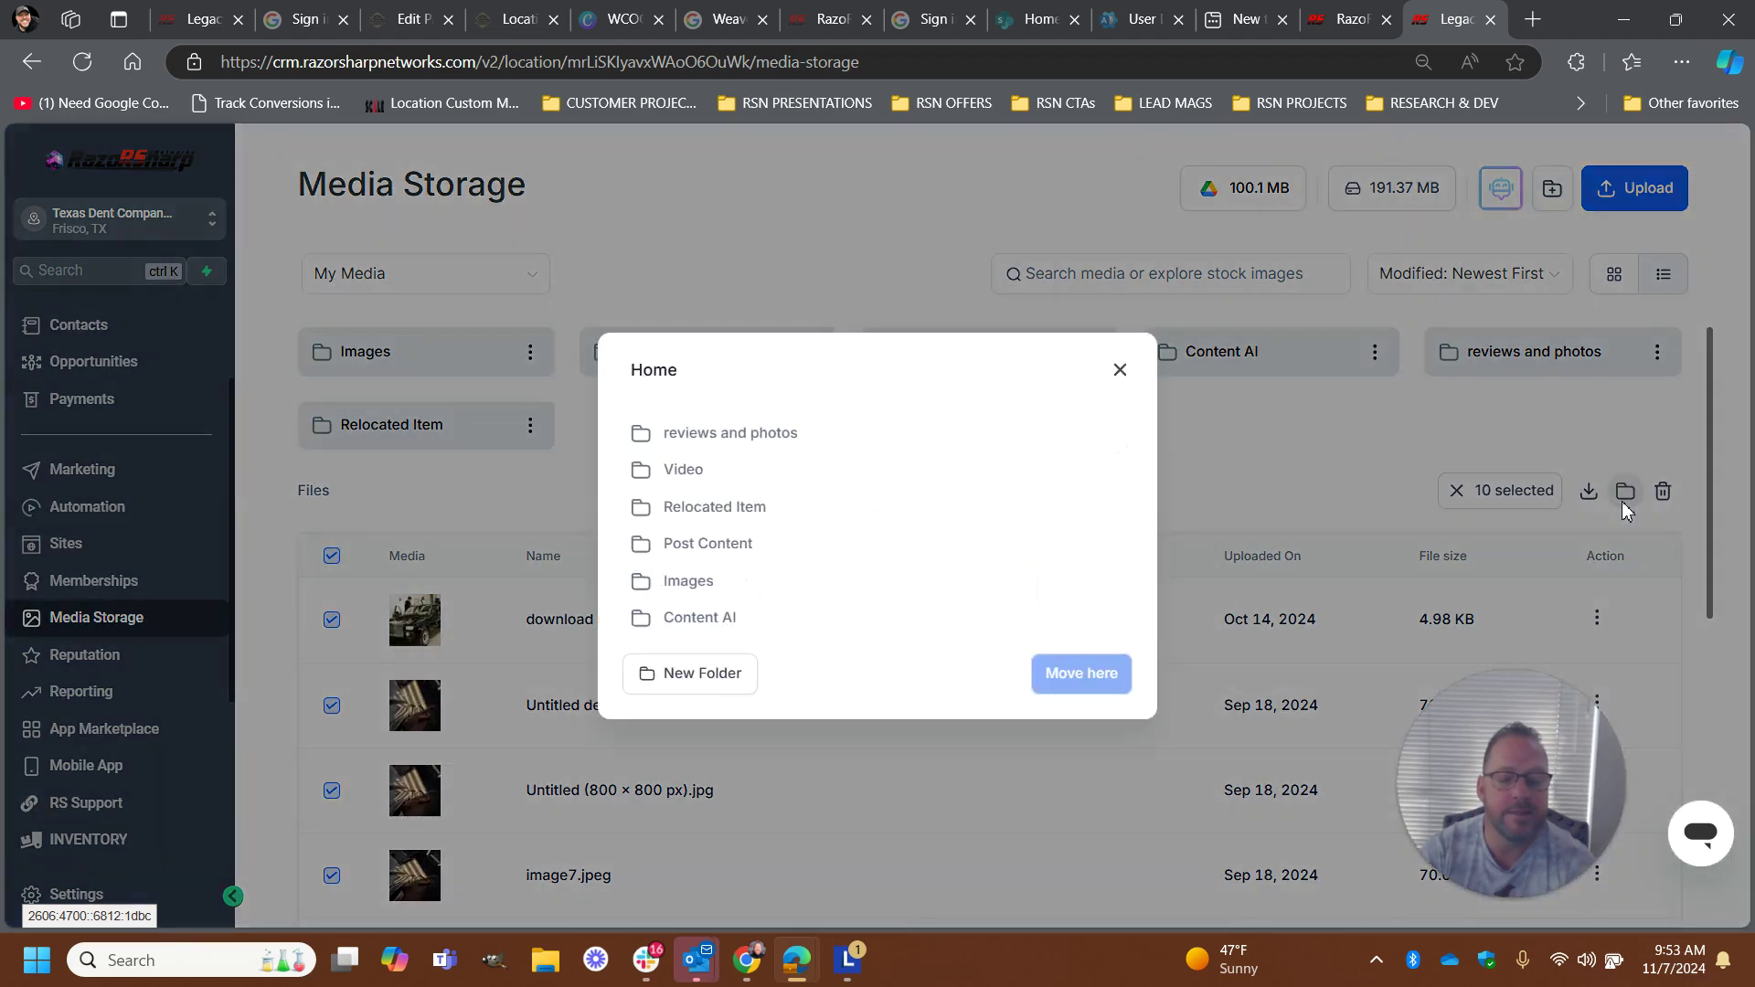
left_click(756, 546)
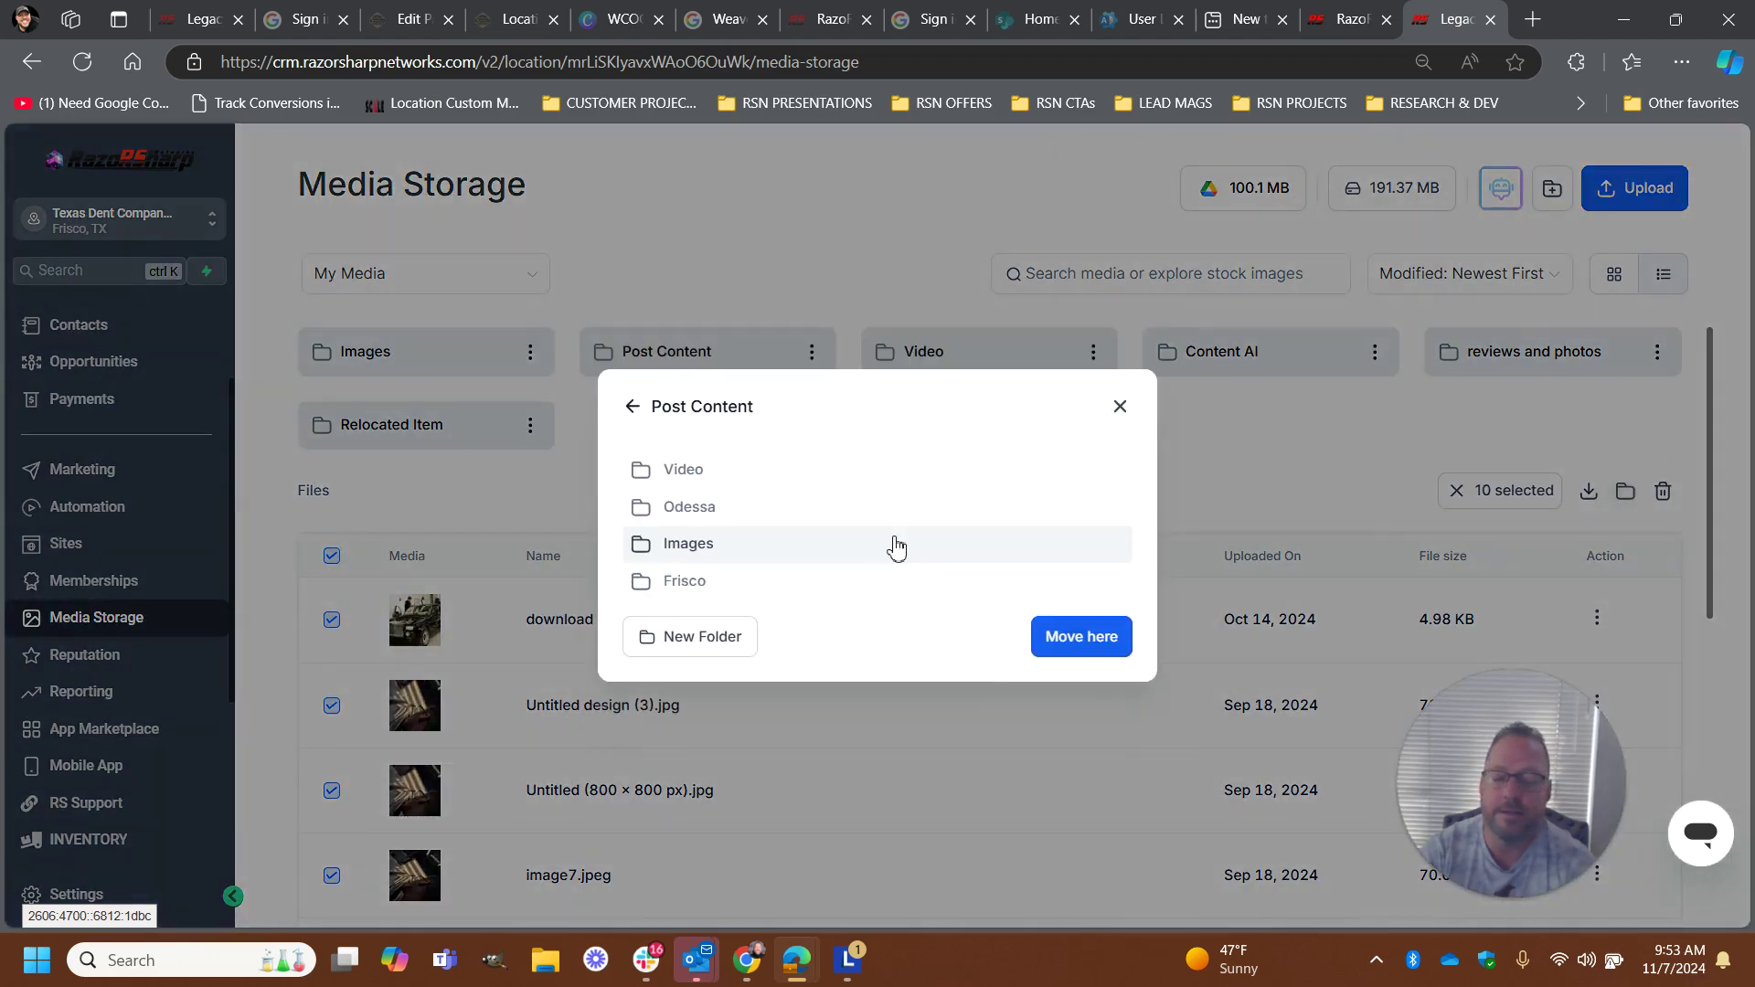
double_click(697, 545)
left_click(723, 535)
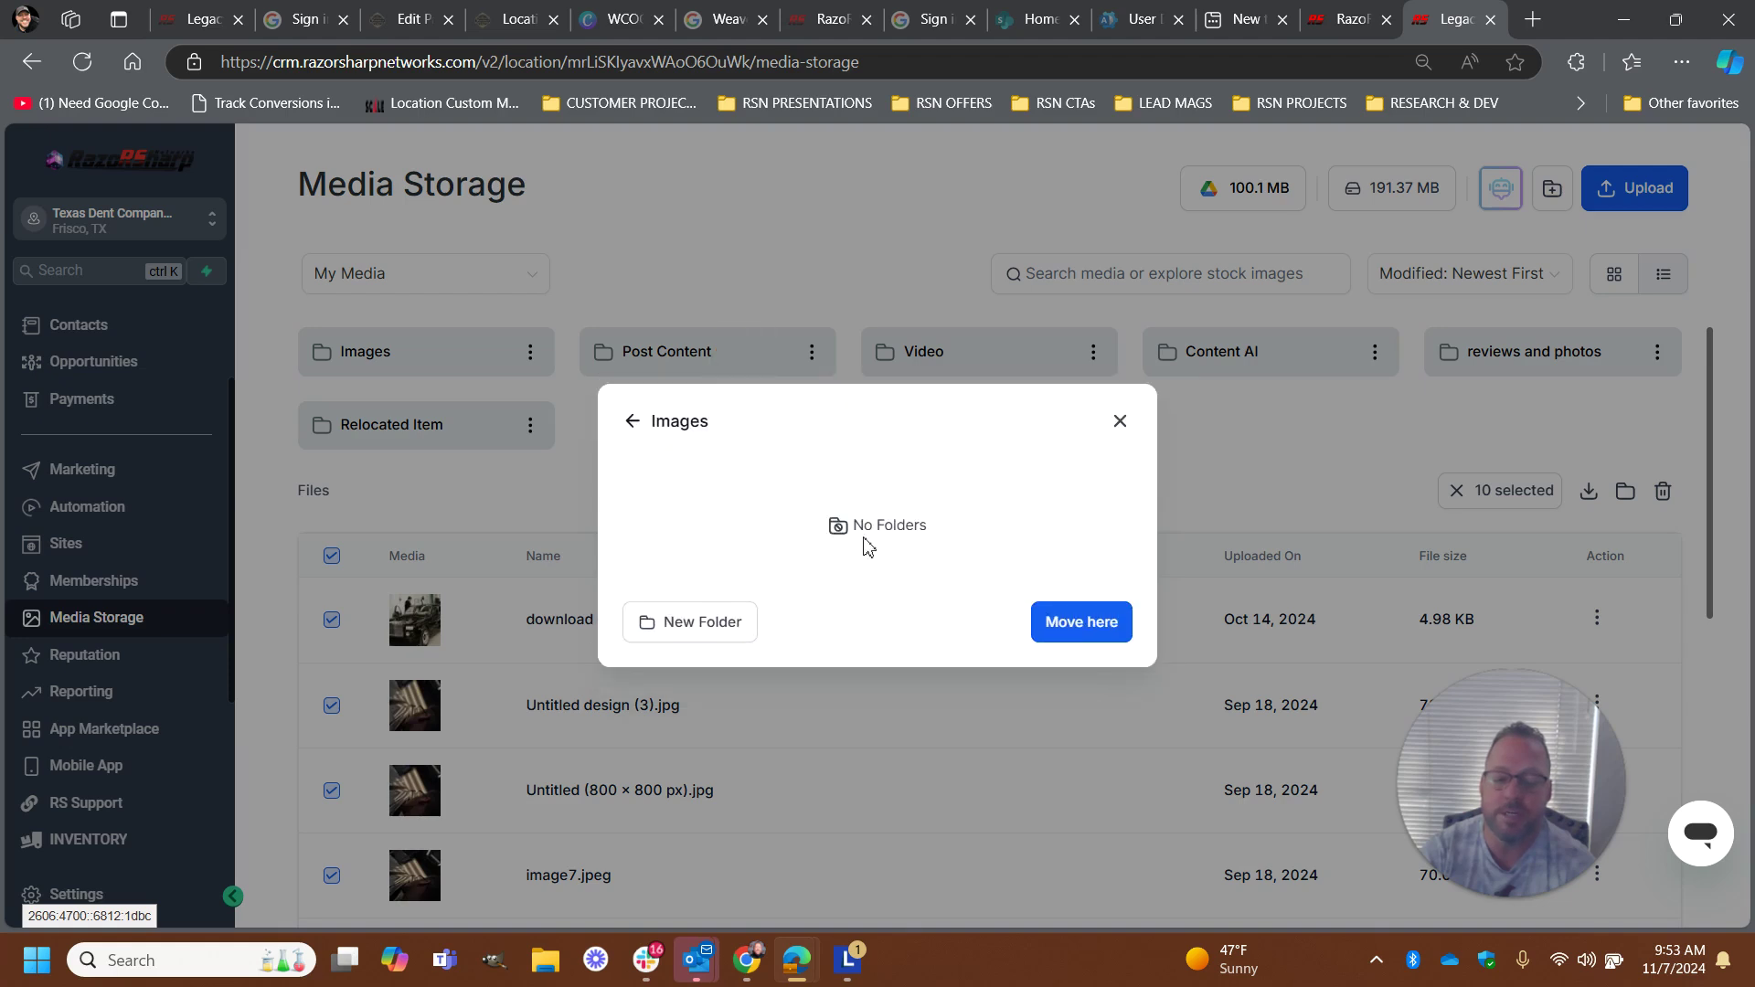
left_click(704, 622)
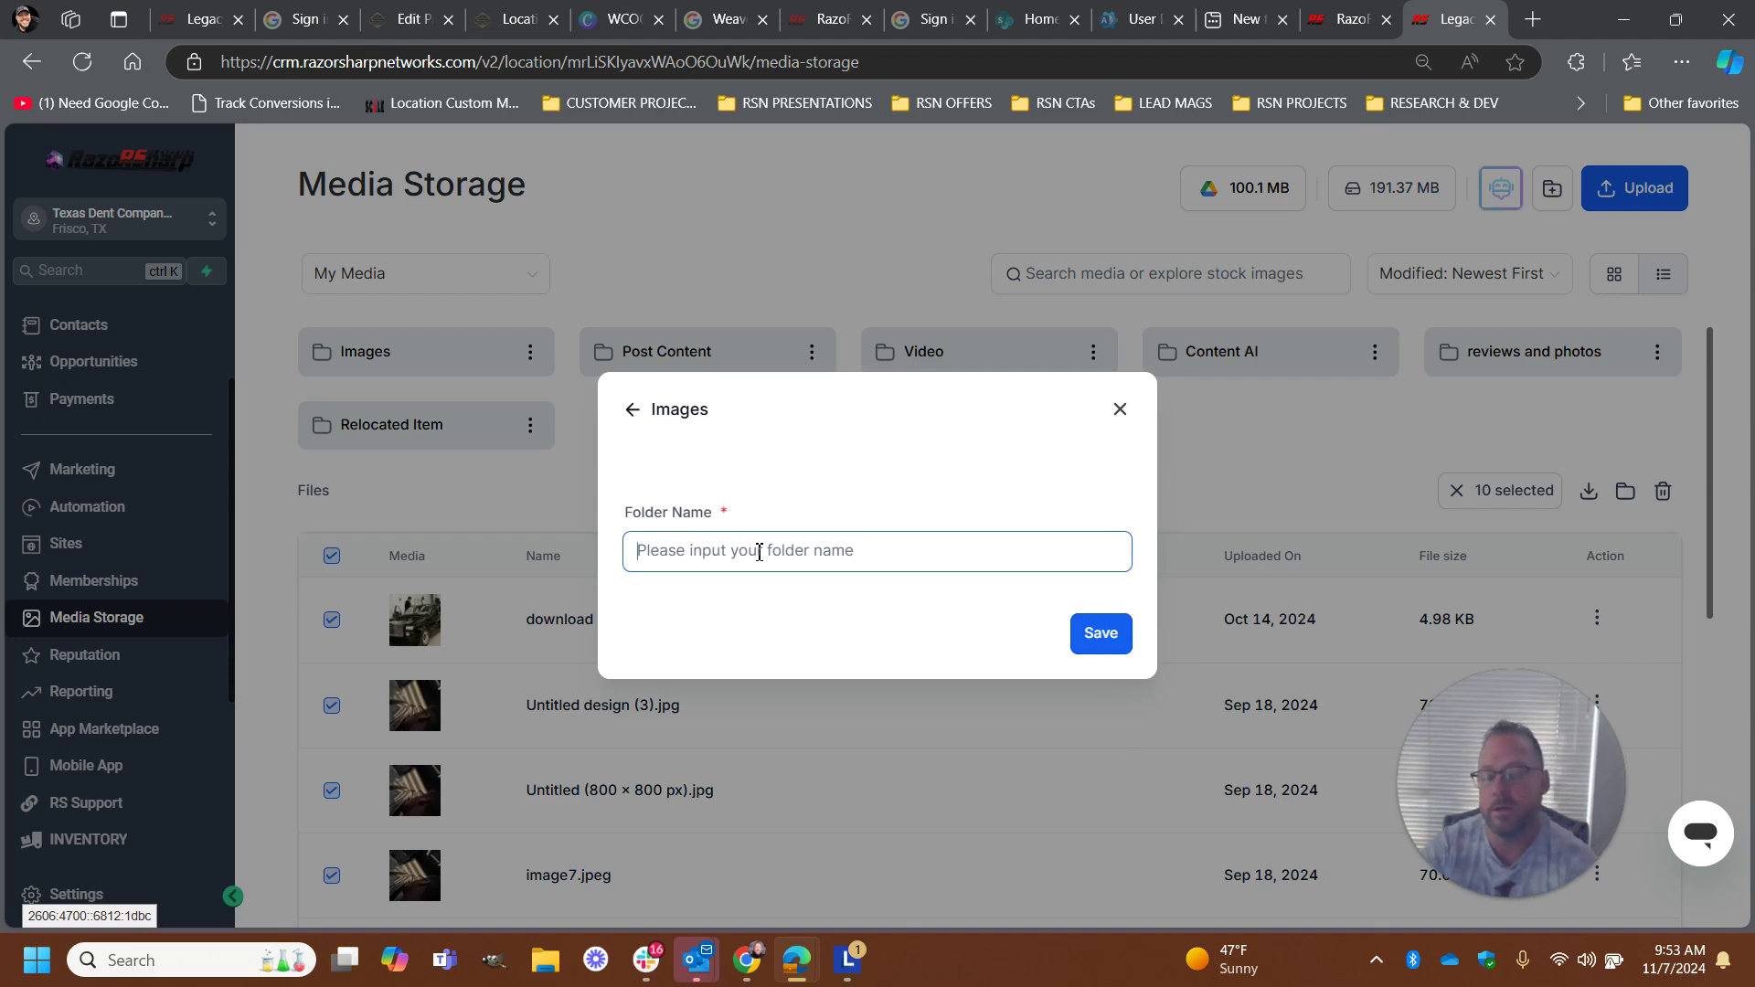
type("Pos")
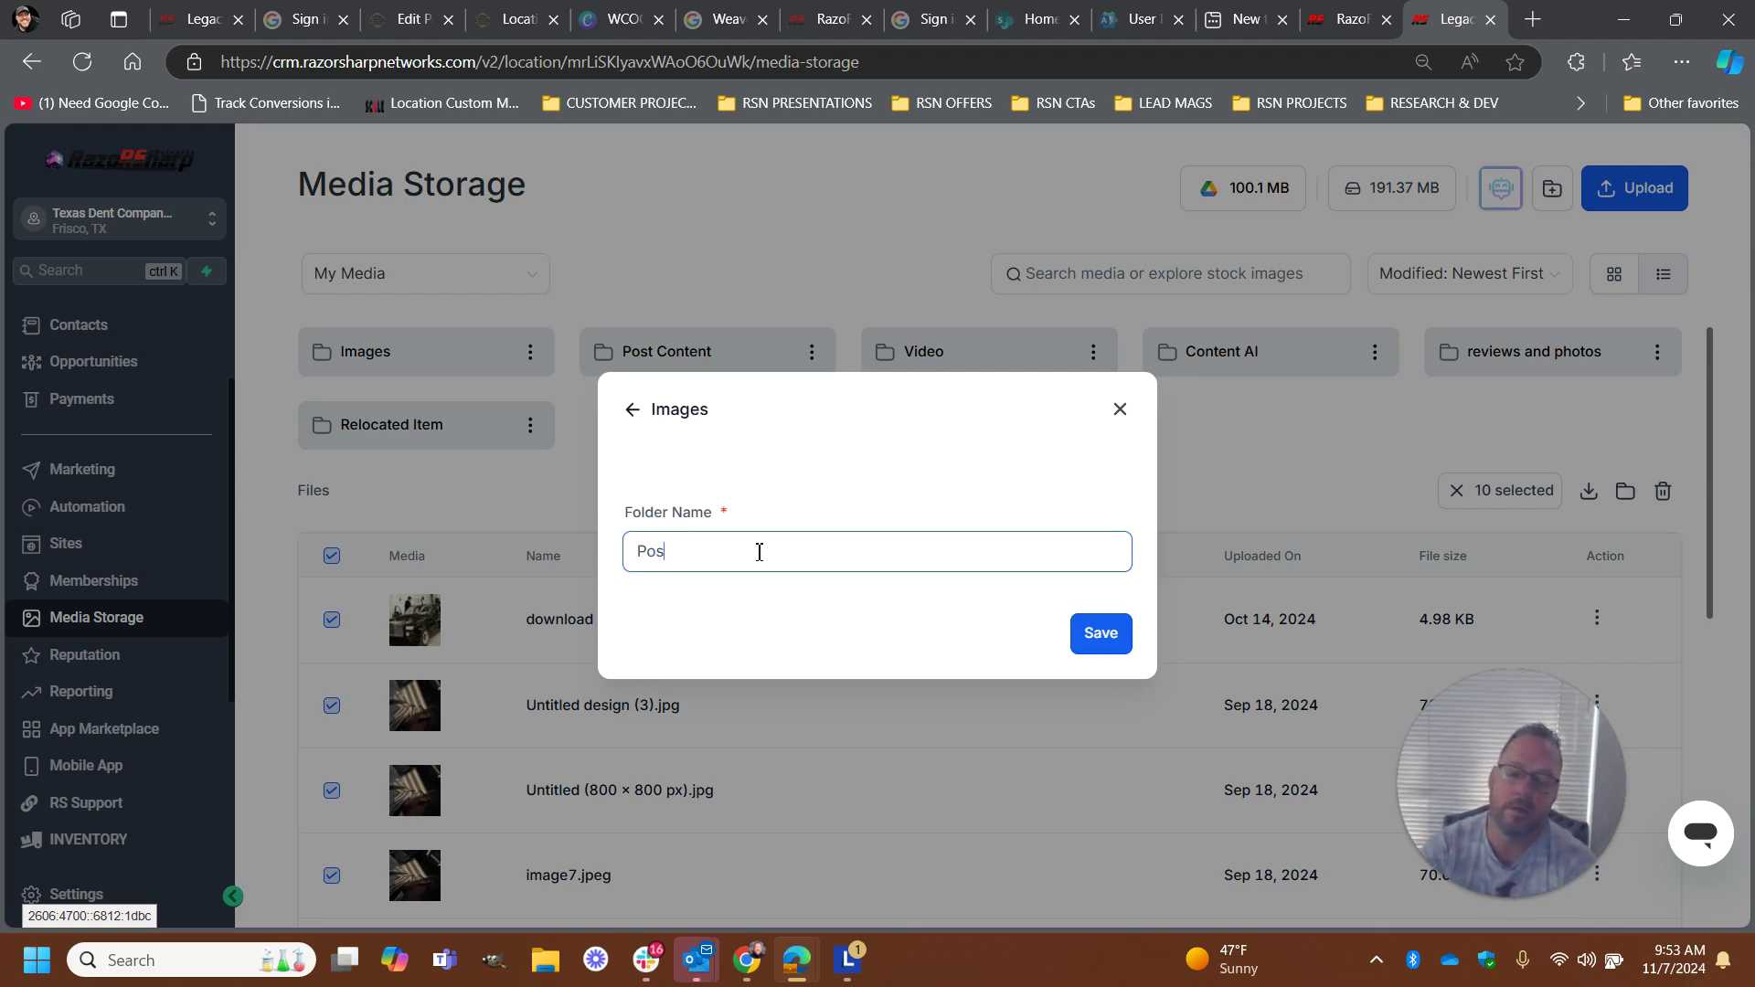
type("t")
key("BackSpace")
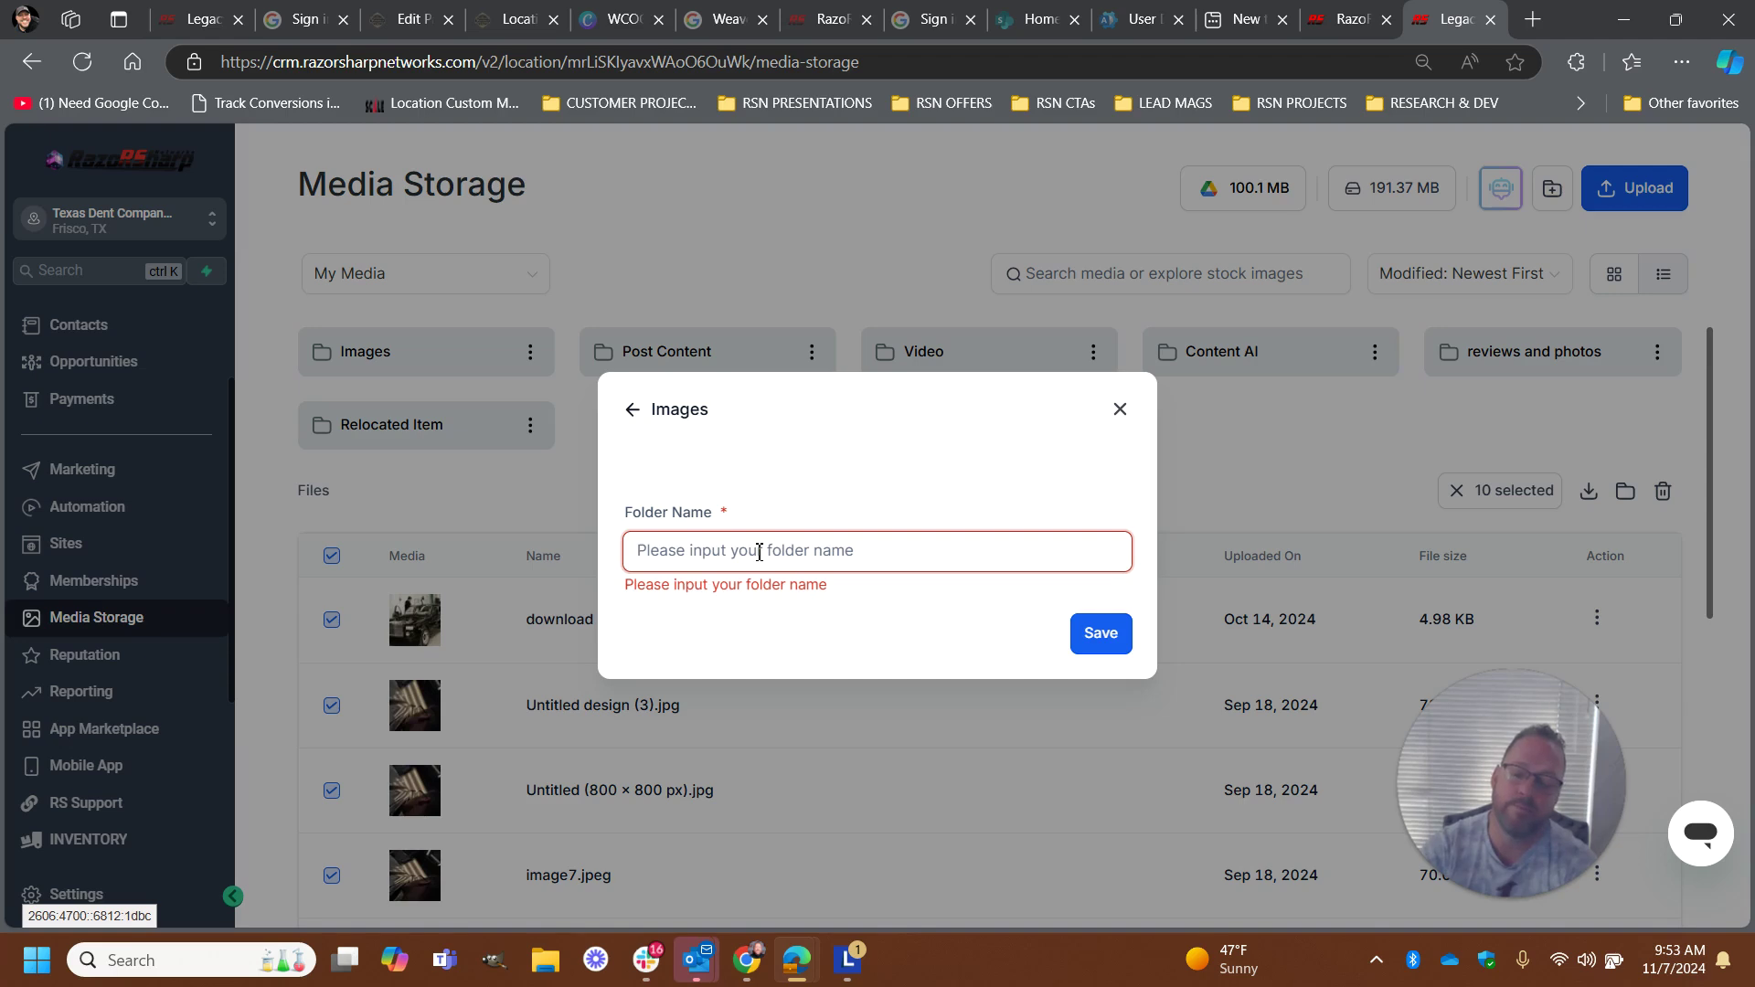
type("Production")
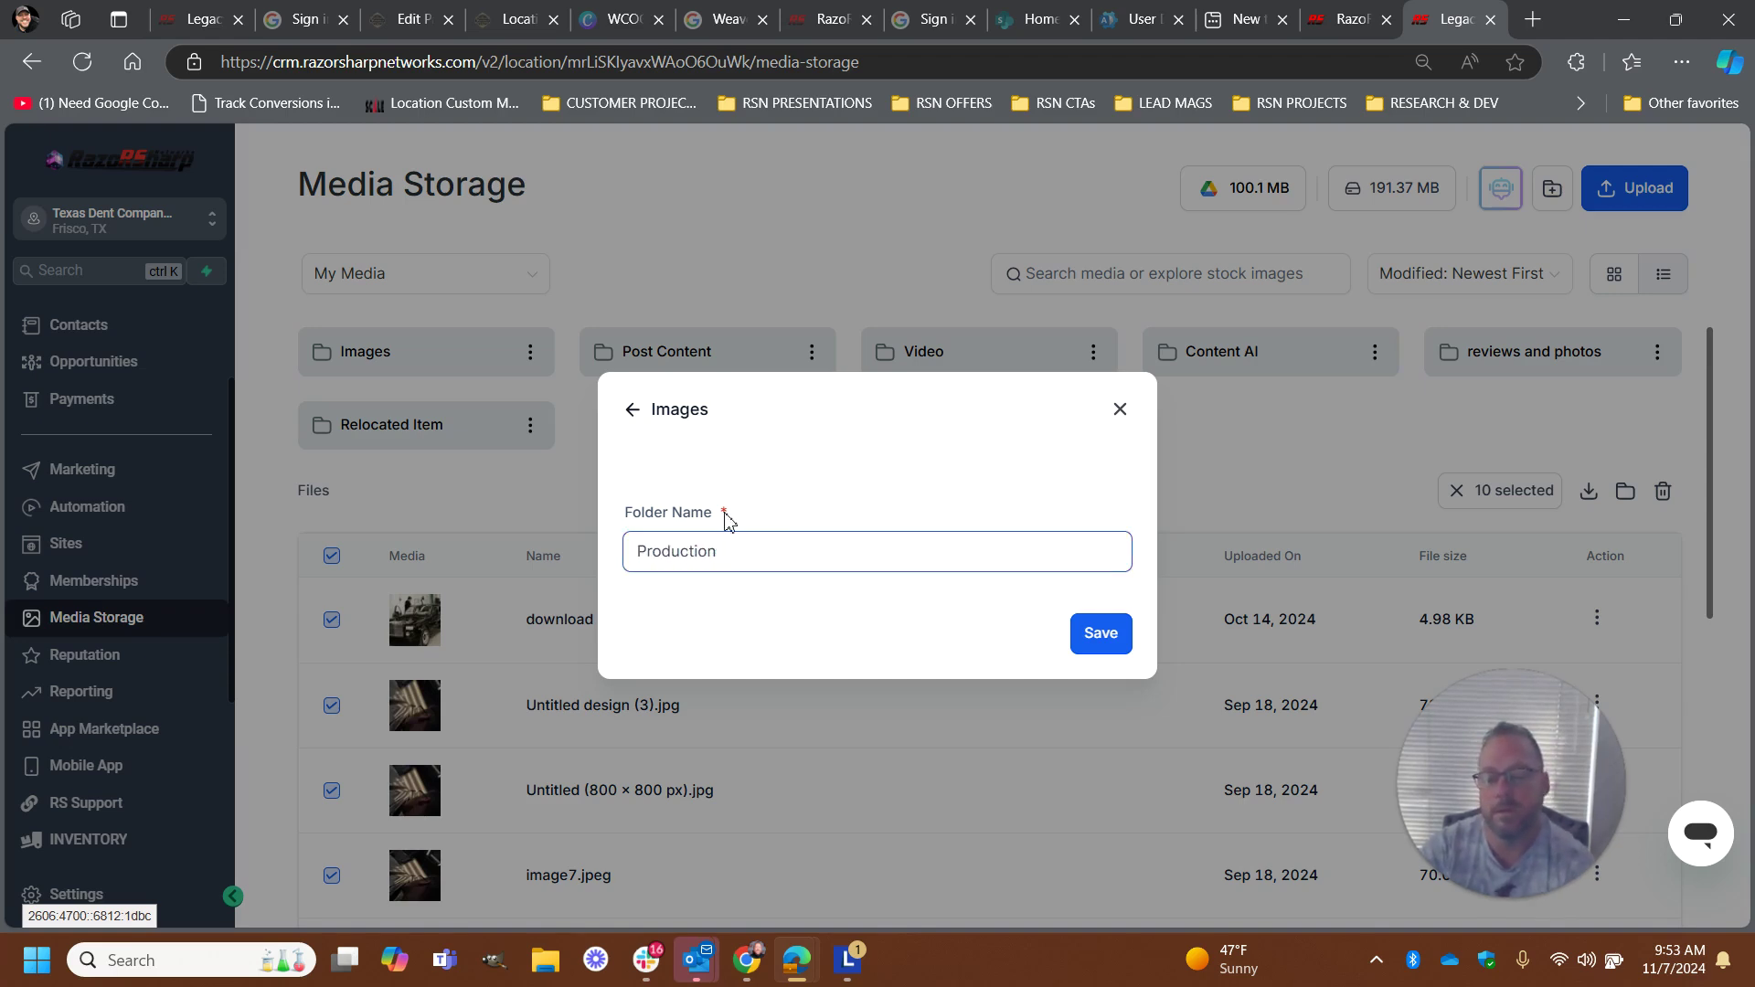
left_click(1106, 634)
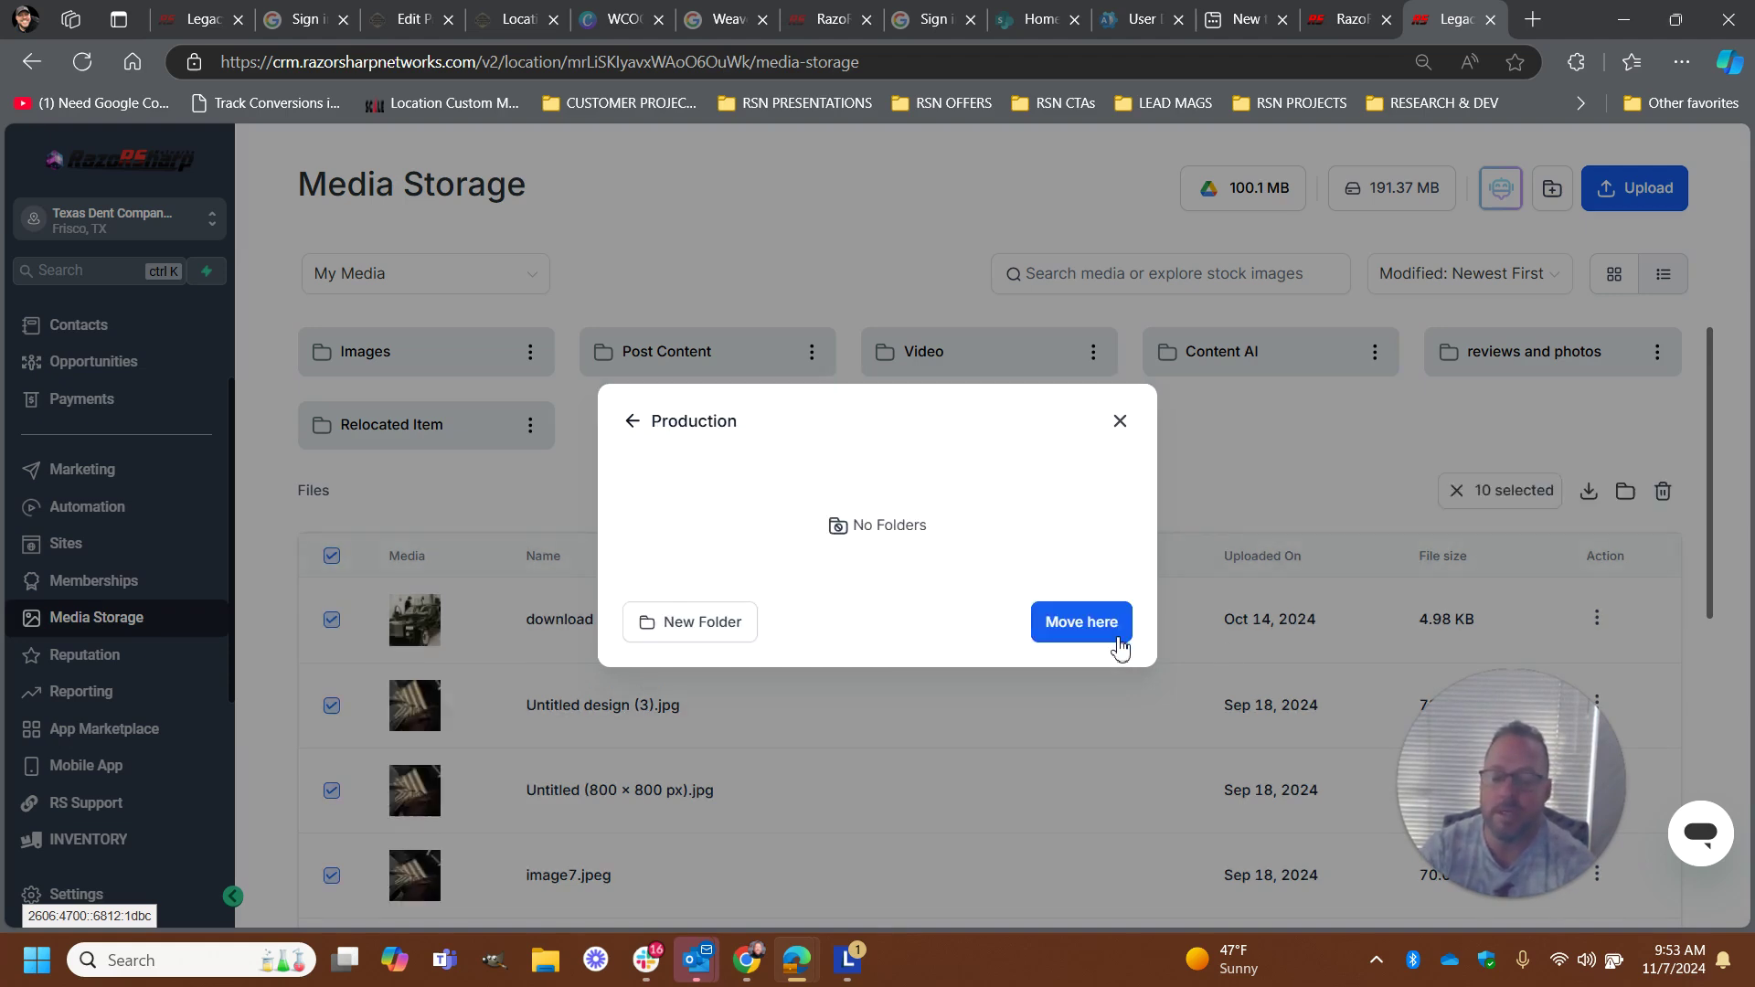
left_click(1120, 422)
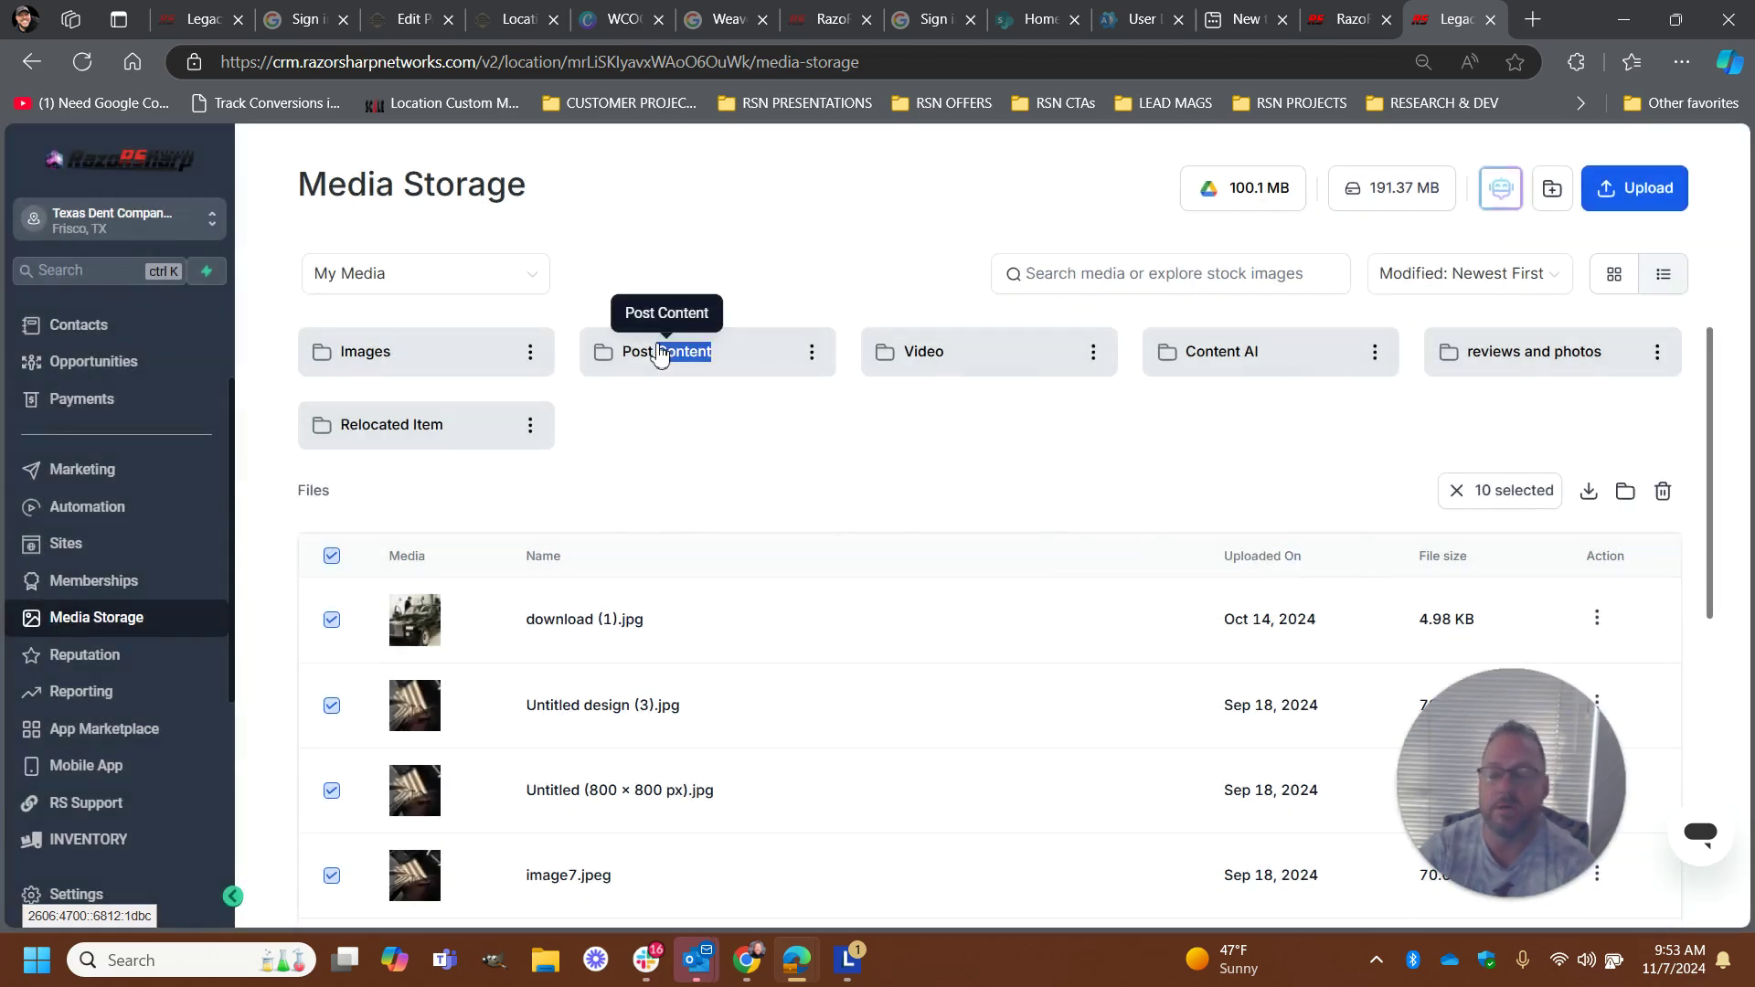
At the root, select six images from IMG_4678.jpeg through download (1).jpg
left_click(661, 377)
left_click(313, 194)
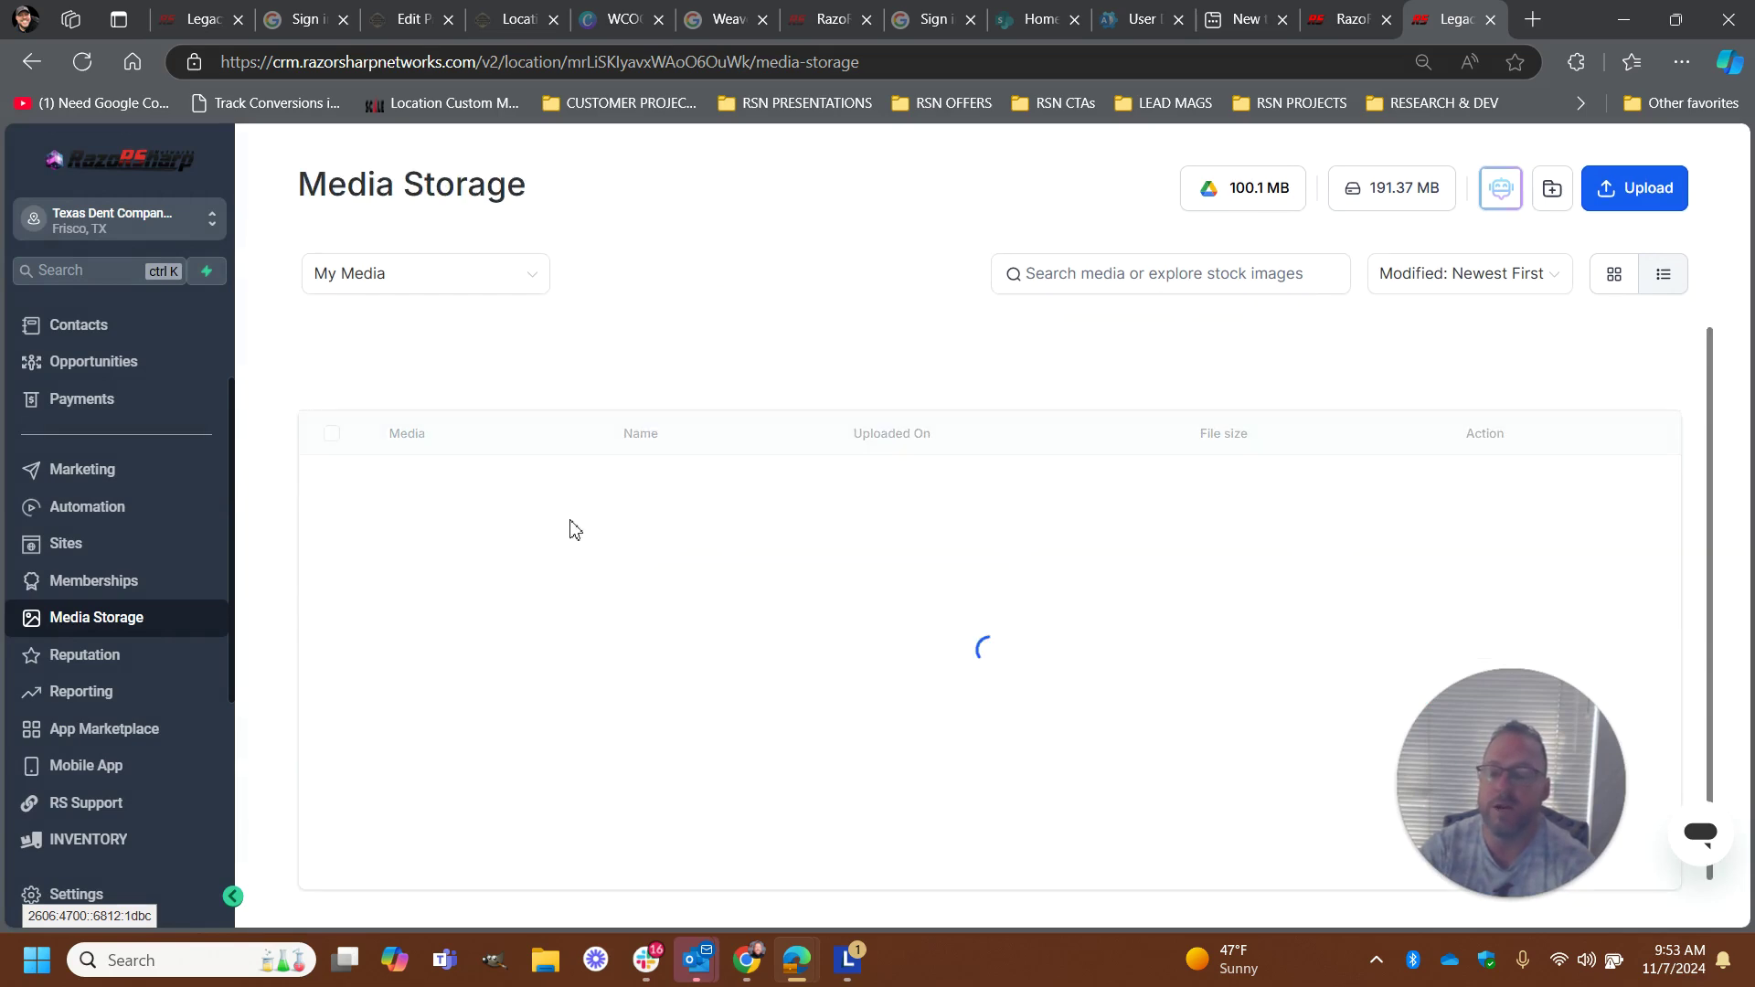
scroll(744, 745, "down", 7)
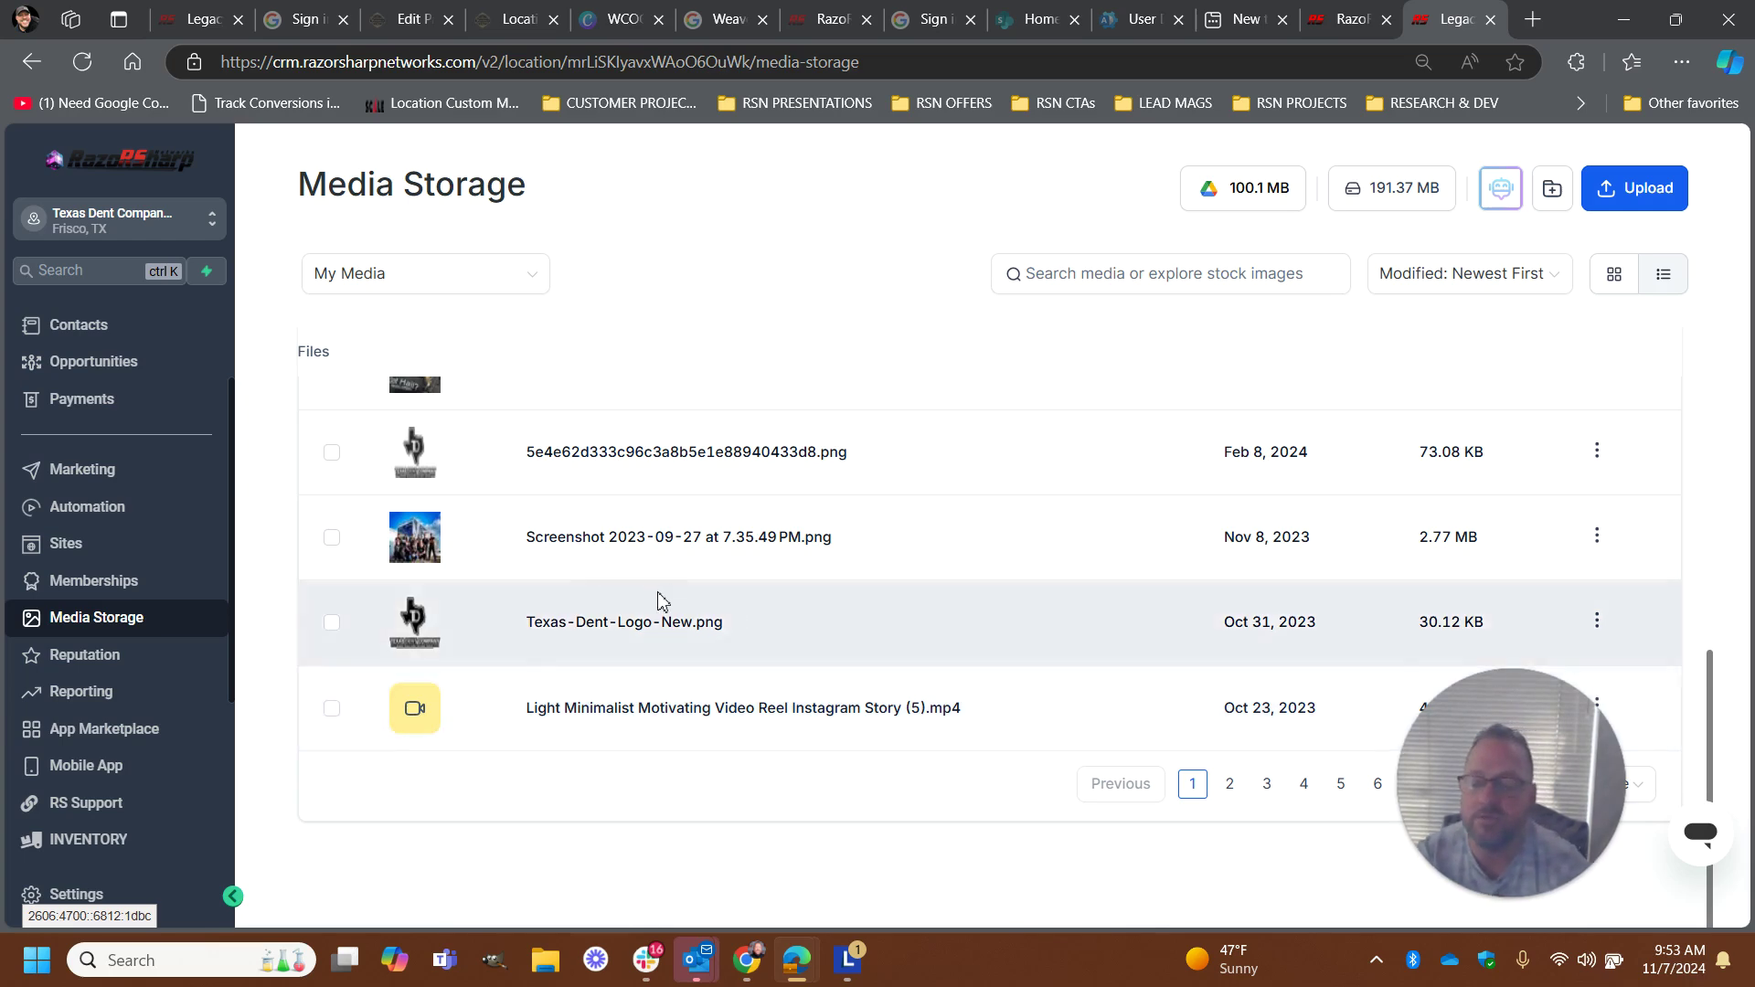
scroll(659, 600, "up", 7)
scroll(659, 600, "down", 2)
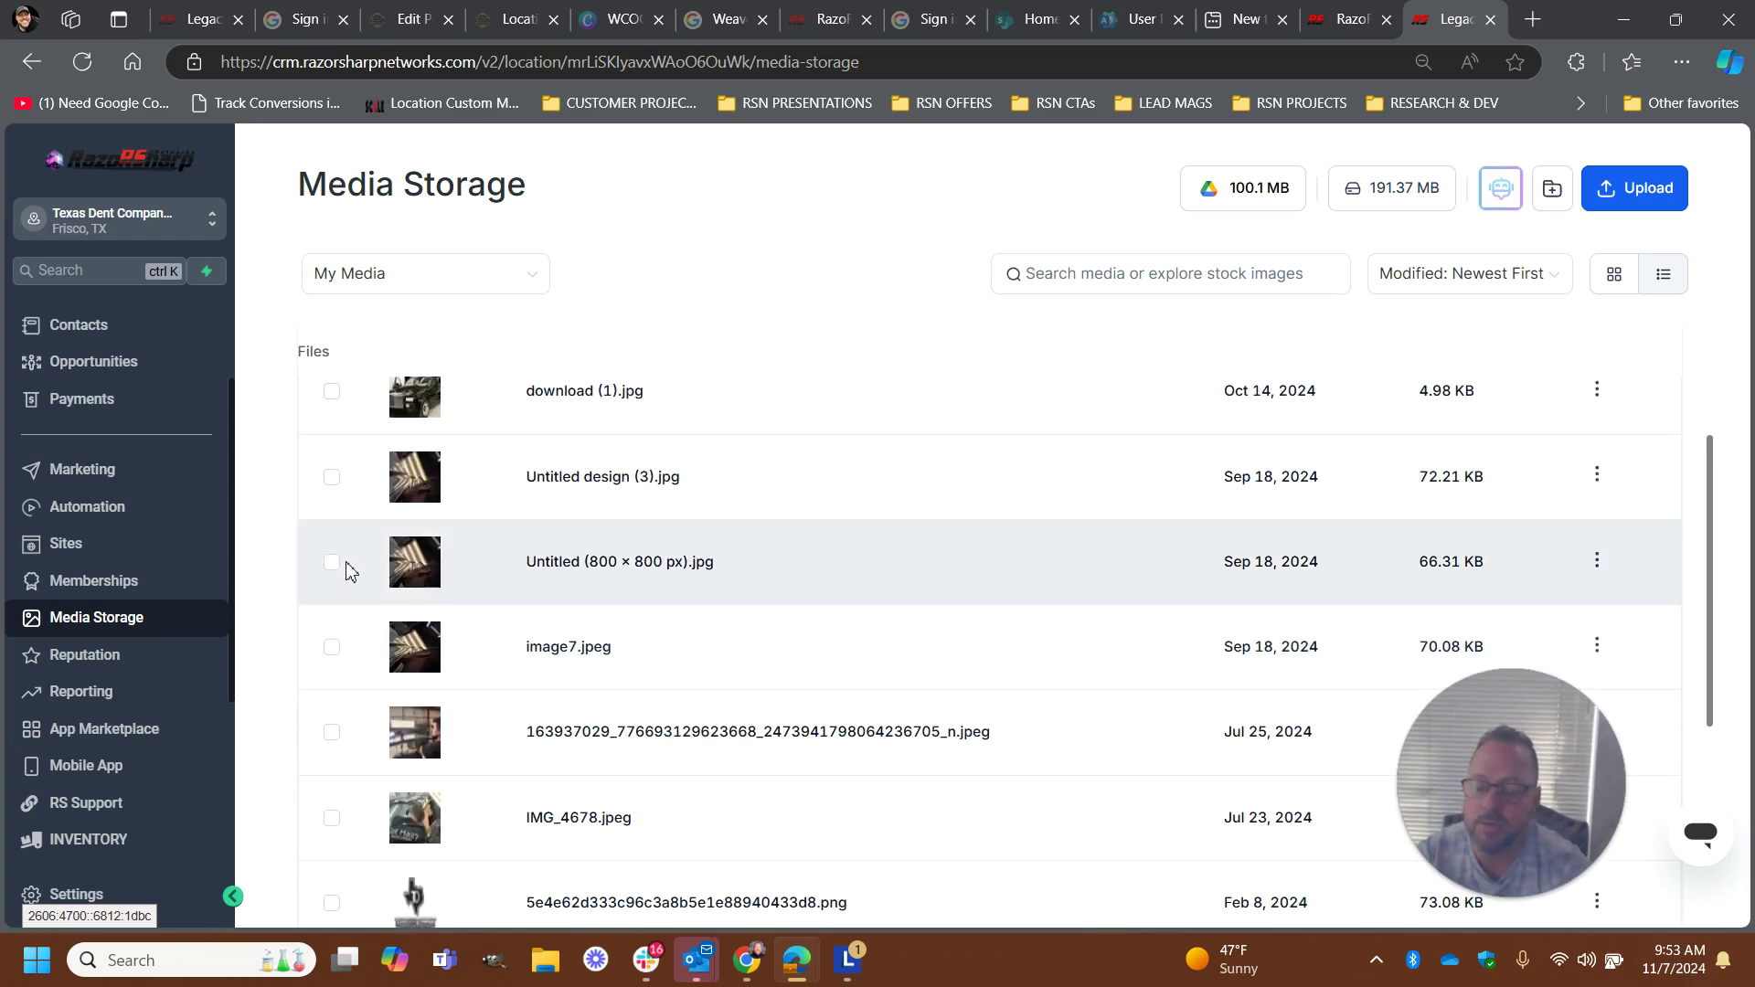
left_click(332, 817)
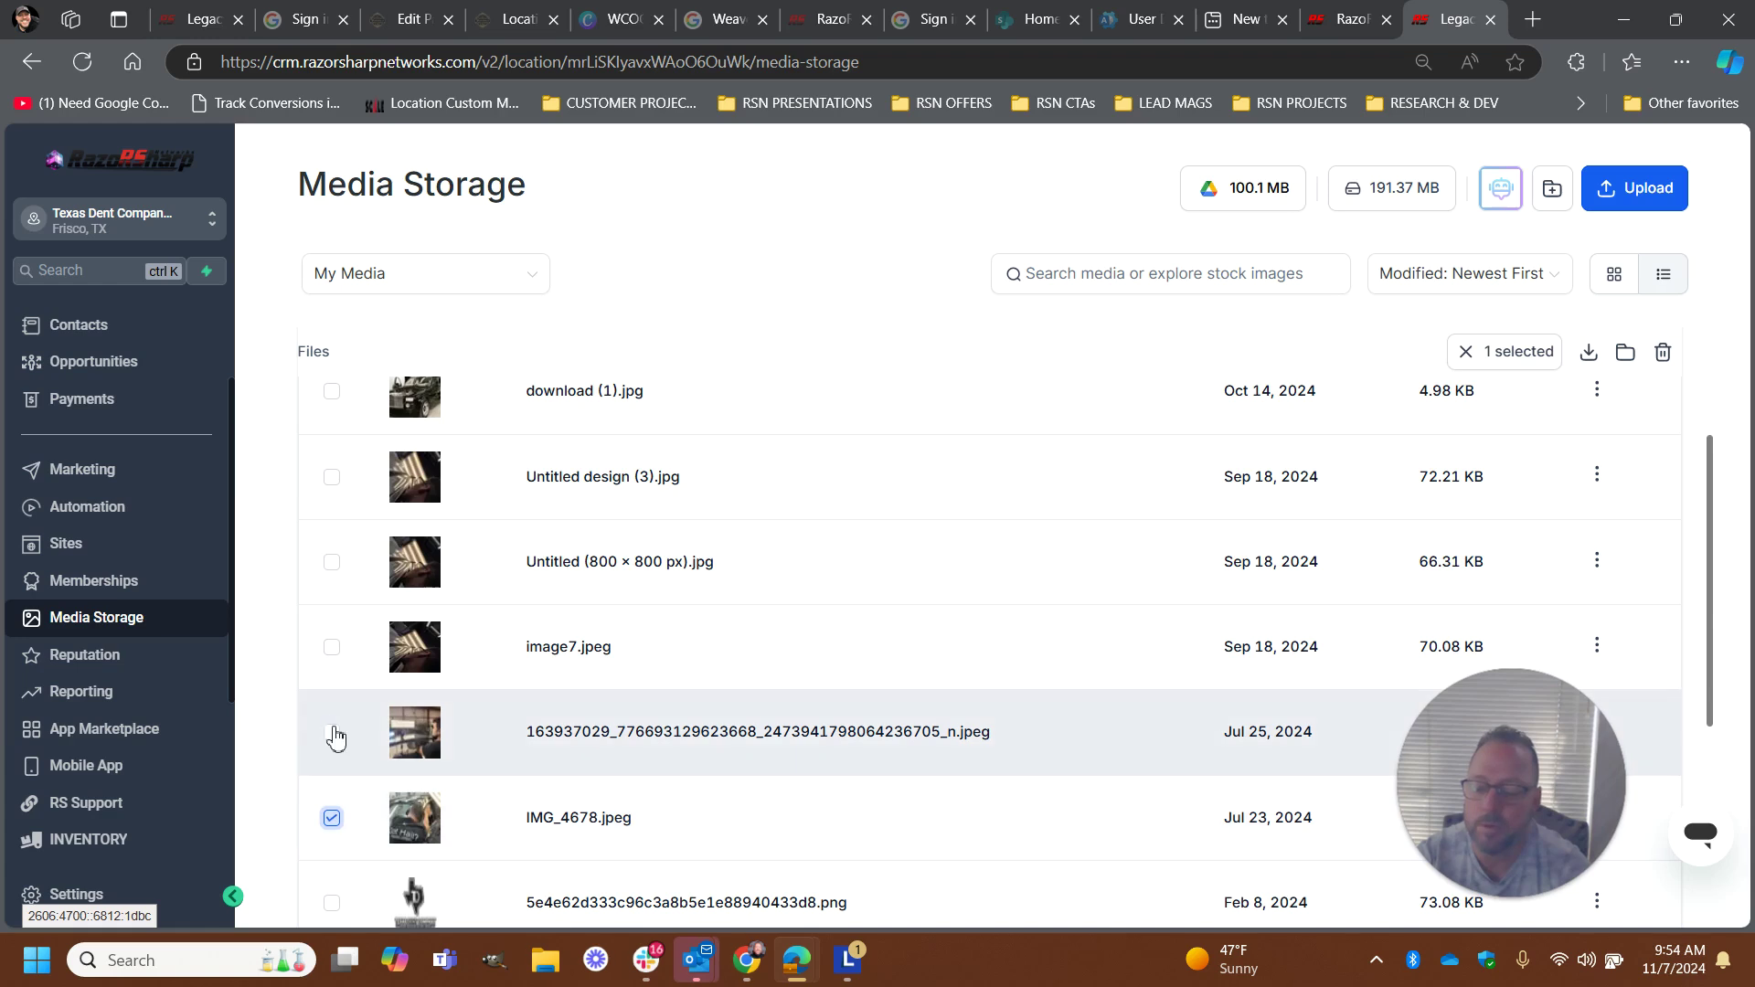
left_click(331, 731)
left_click(332, 647)
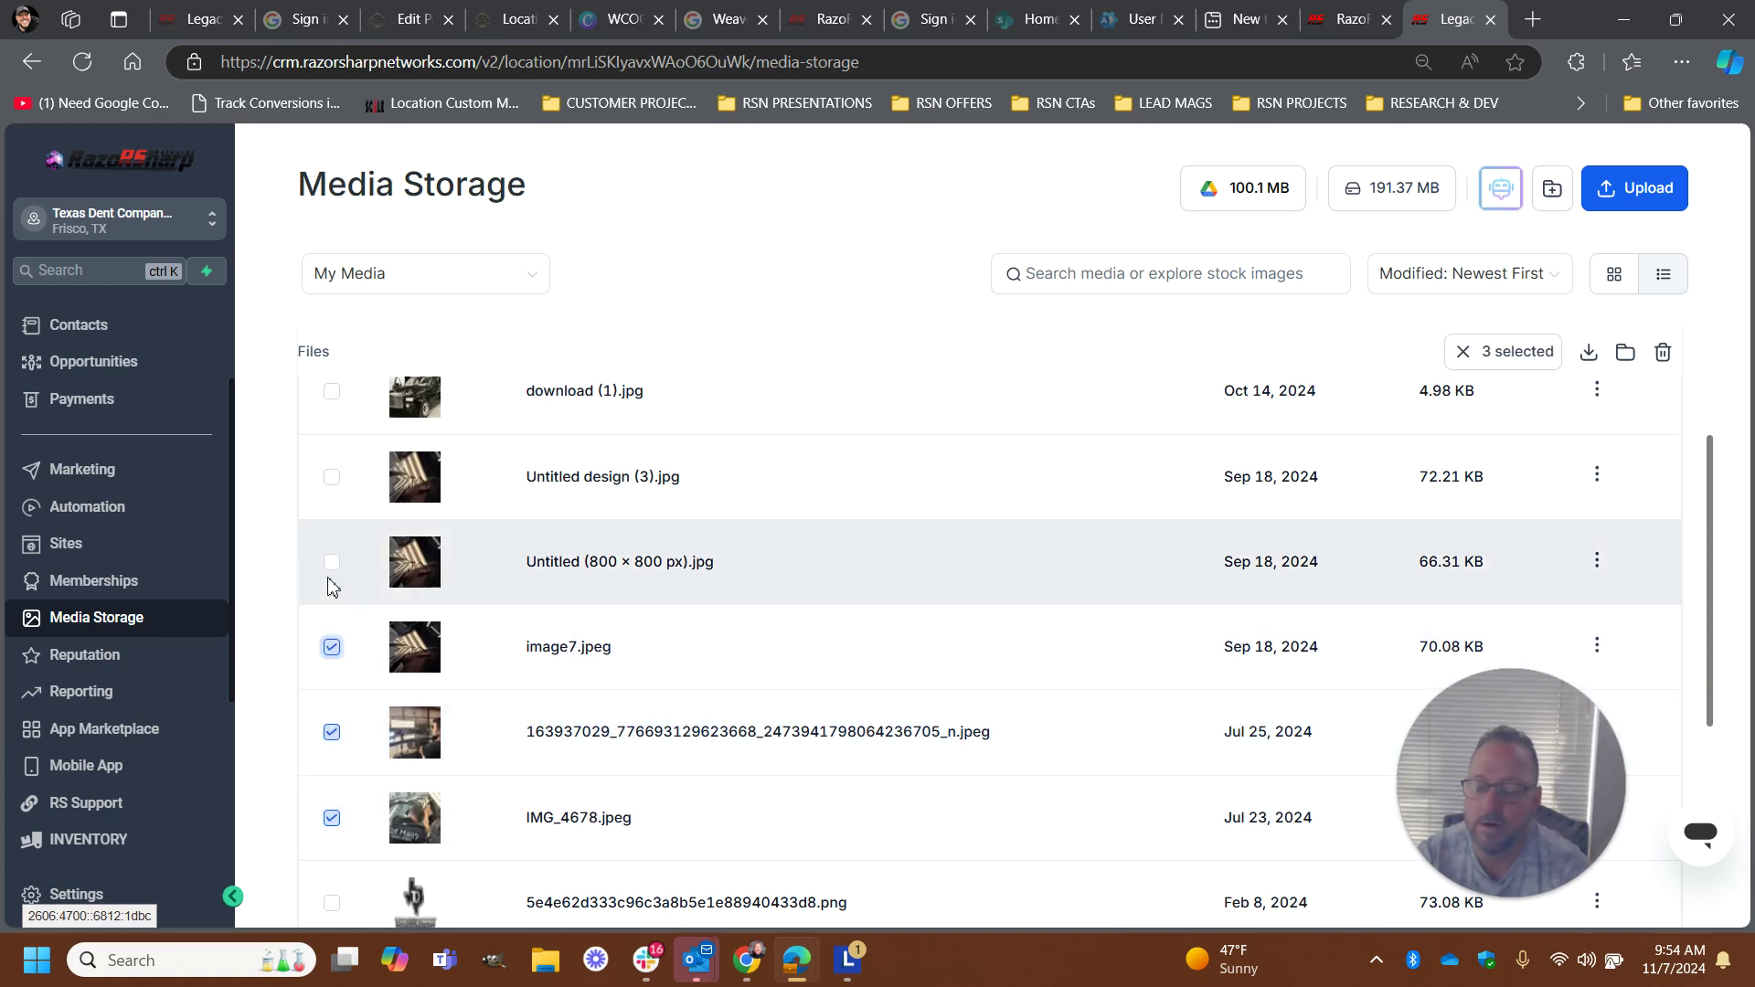
left_click(332, 564)
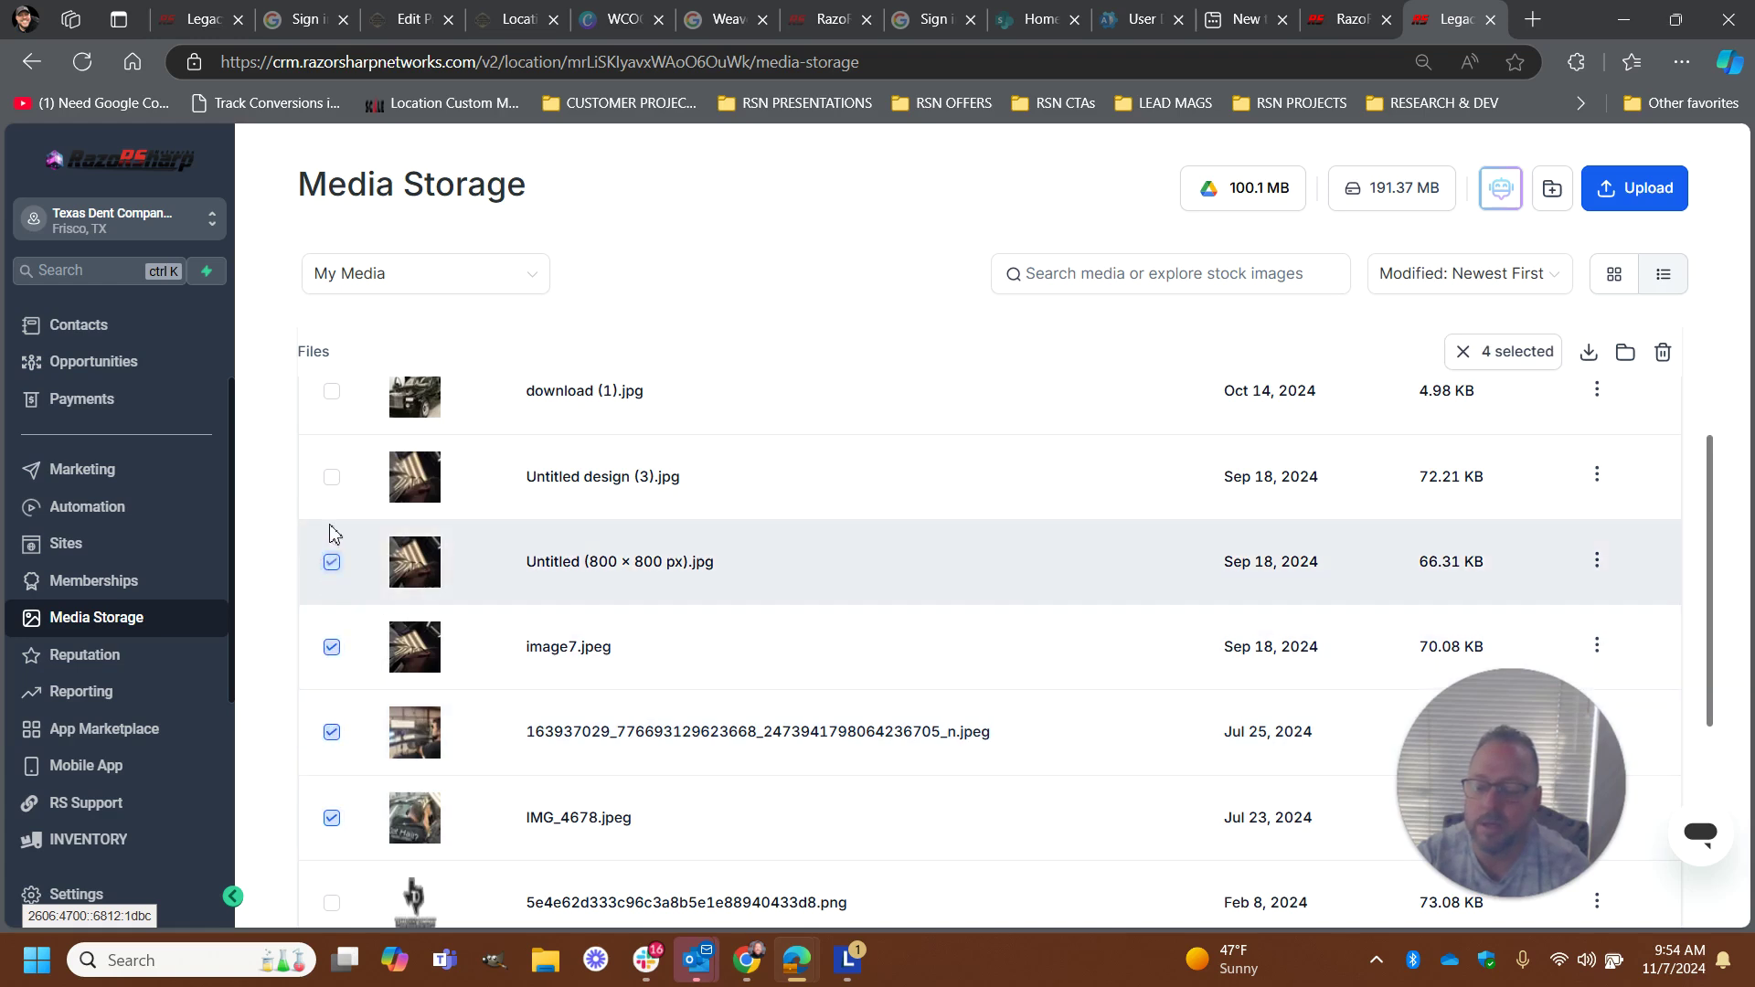
left_click(332, 477)
left_click(332, 391)
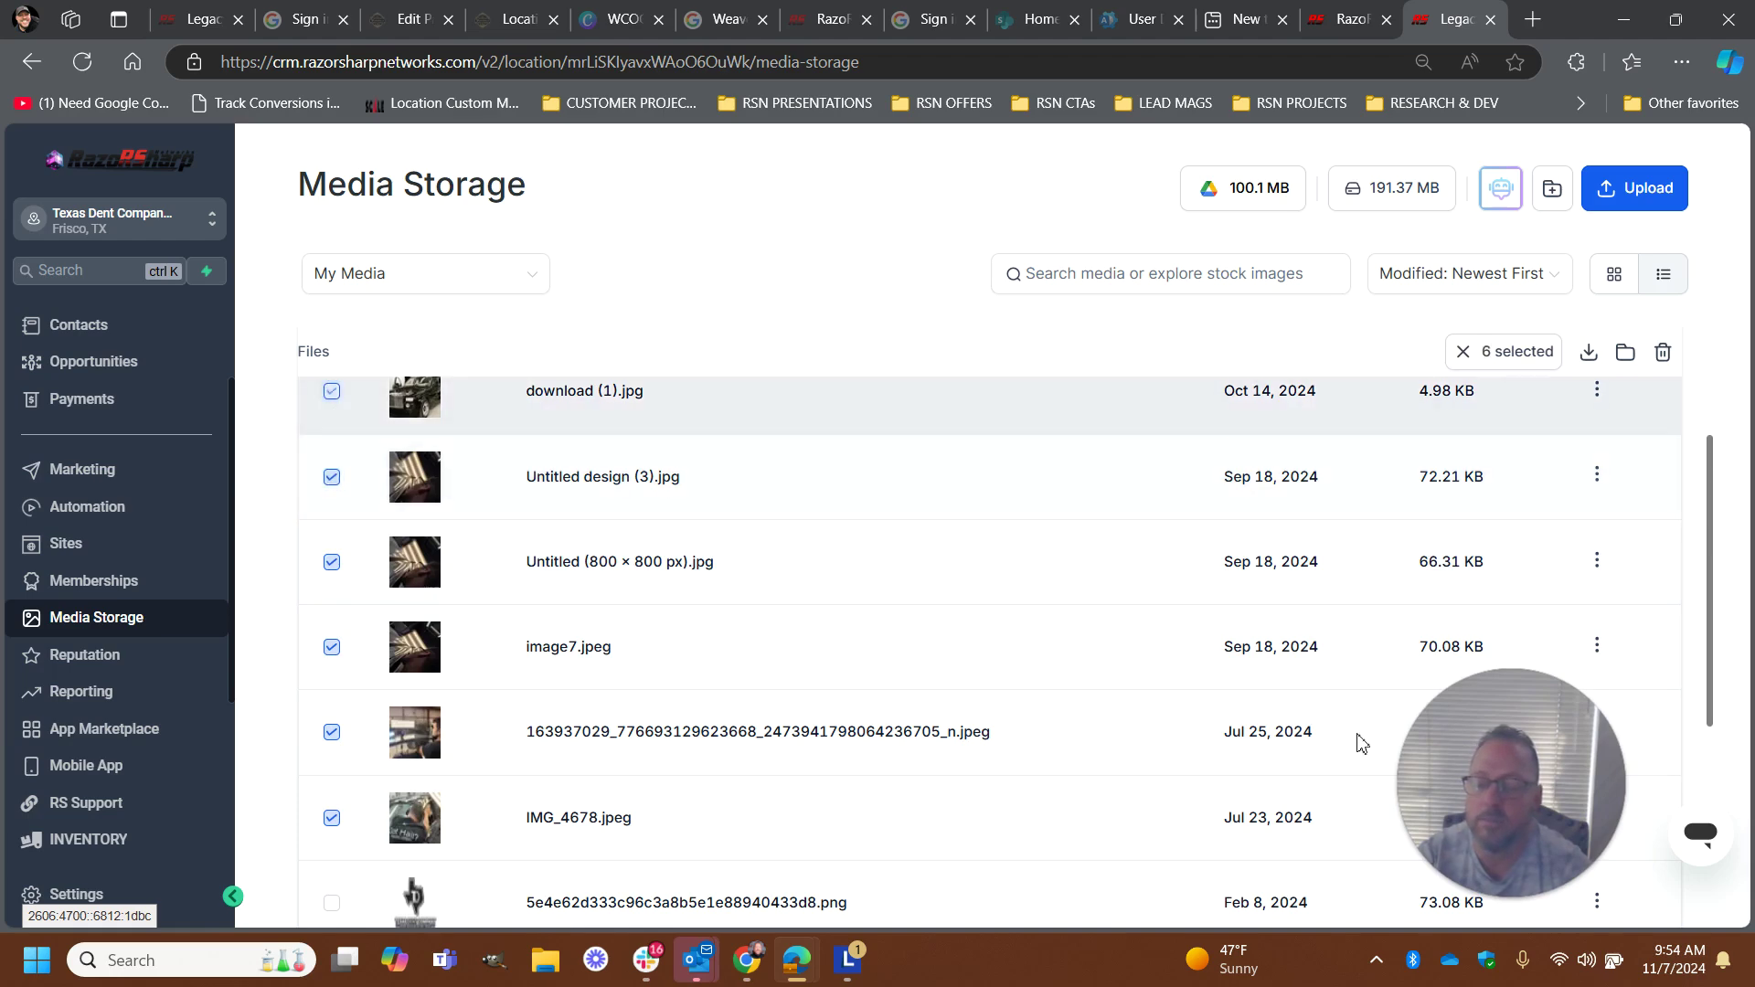
scroll(1335, 647, "up", 3)
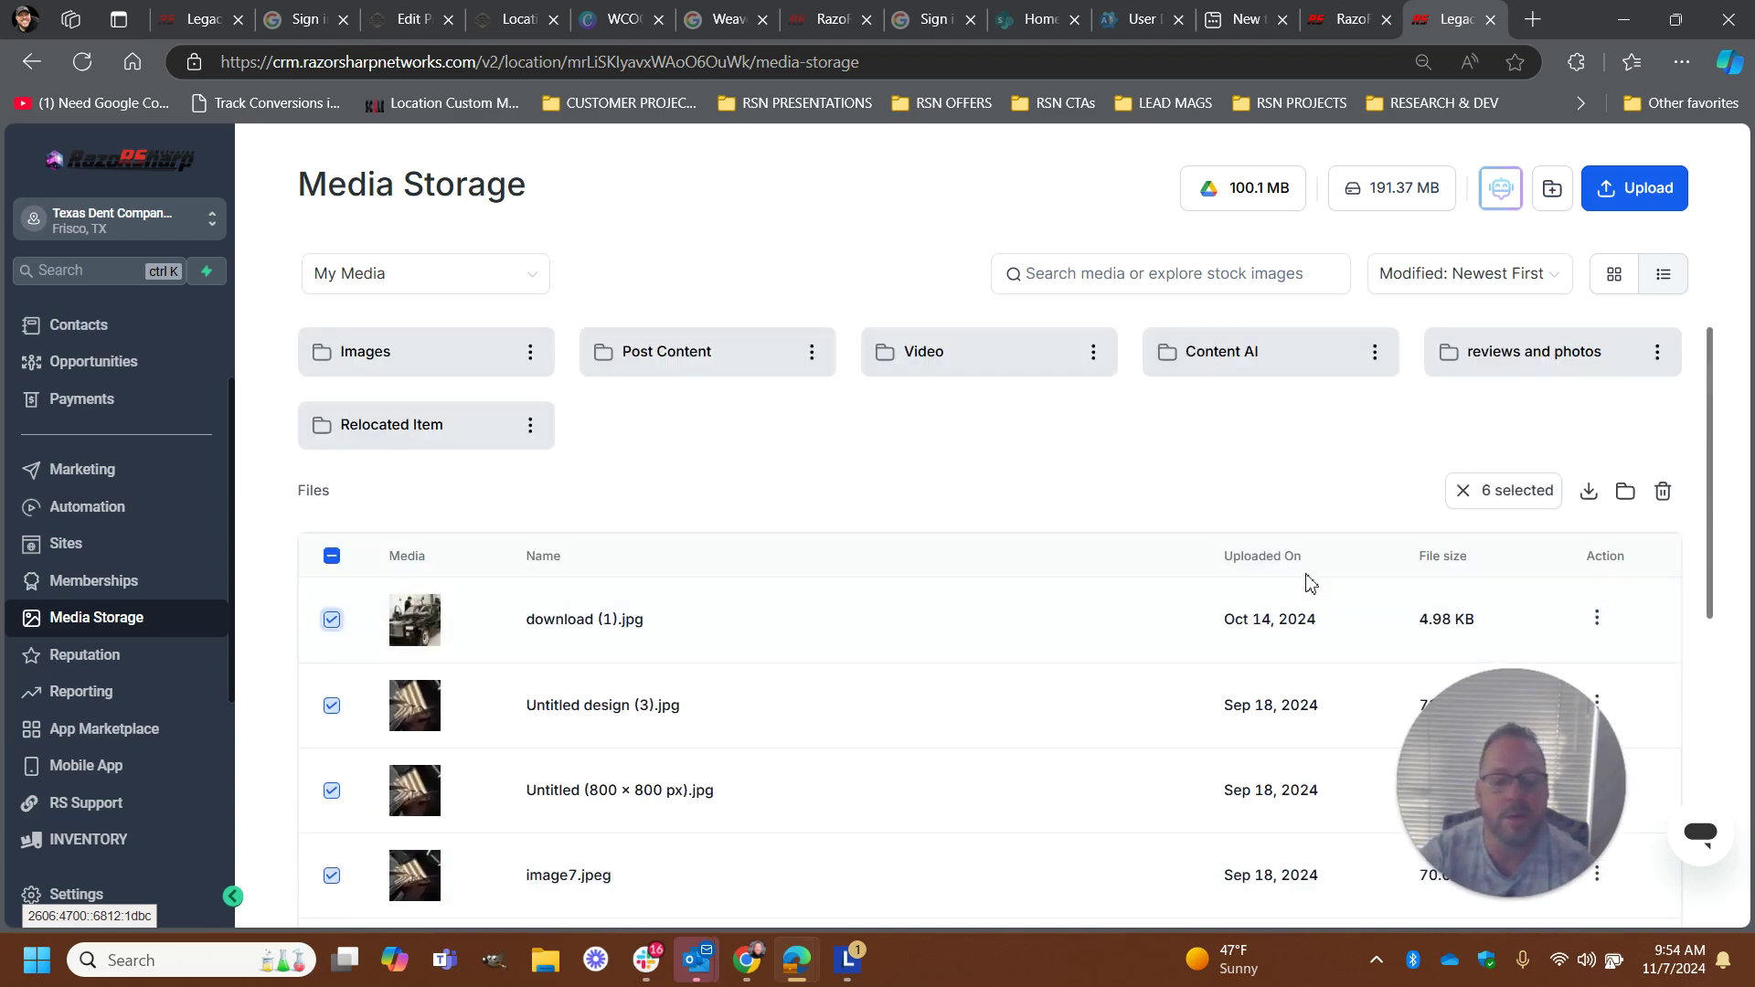
Move the six selected images into Images > Production
left_click(1620, 498)
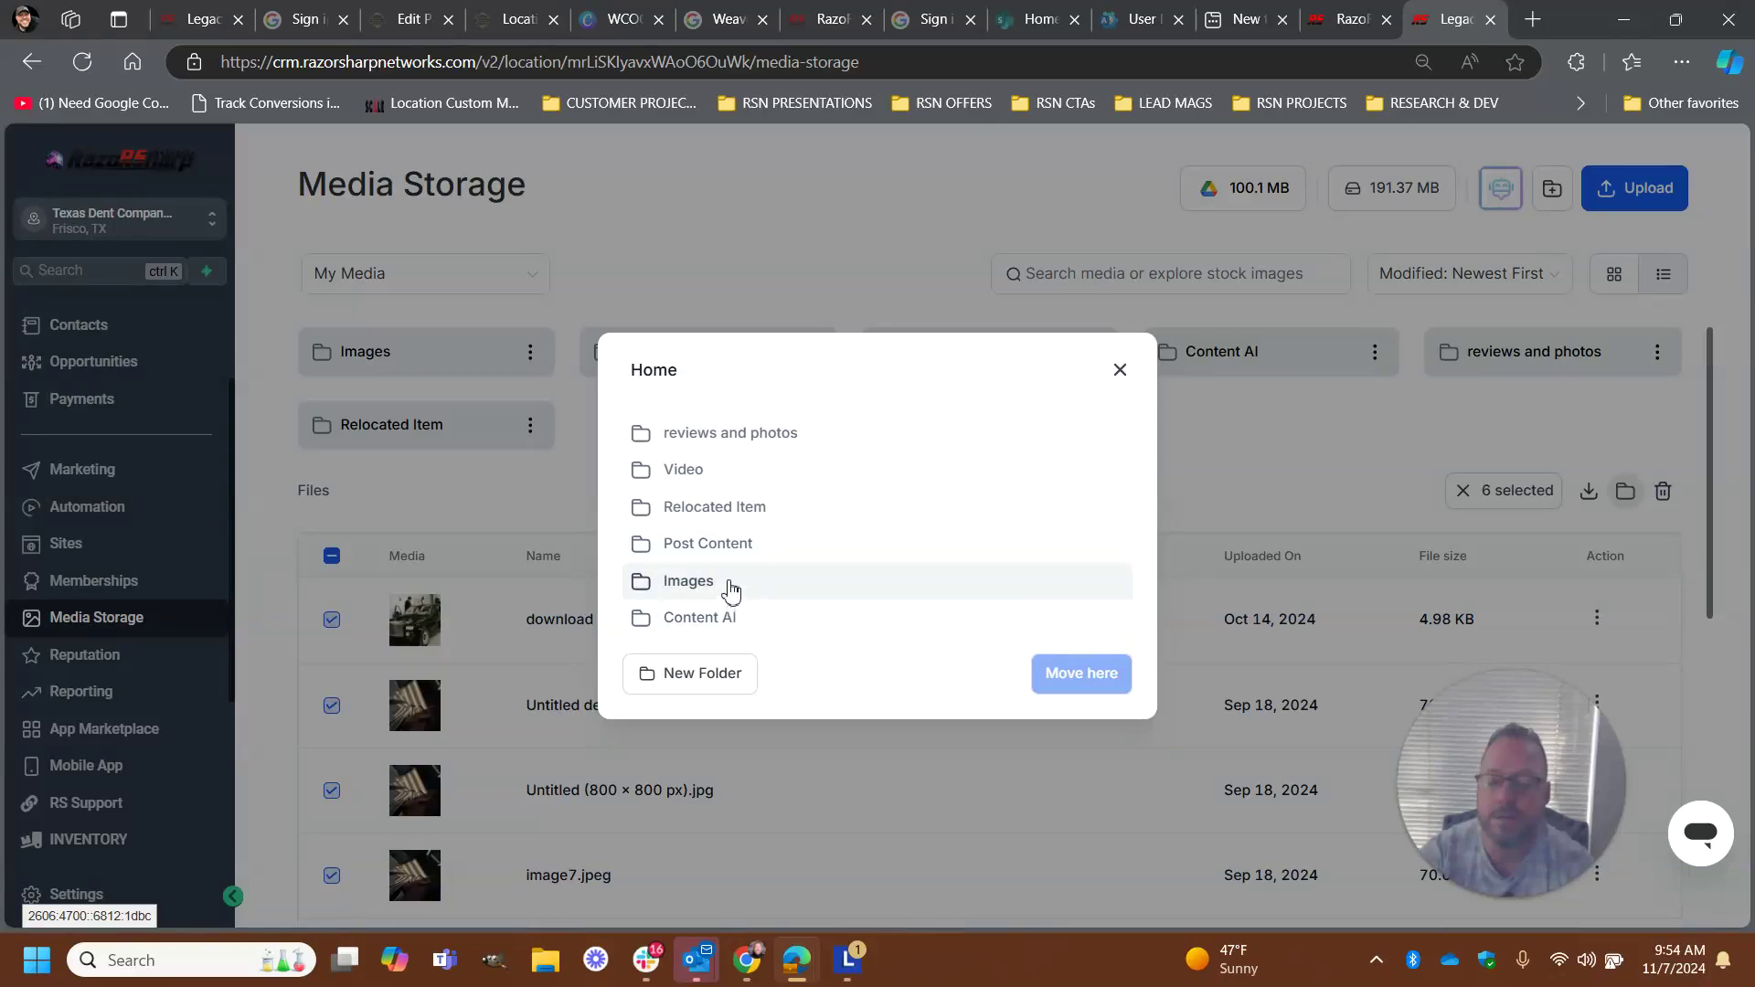
double_click(722, 553)
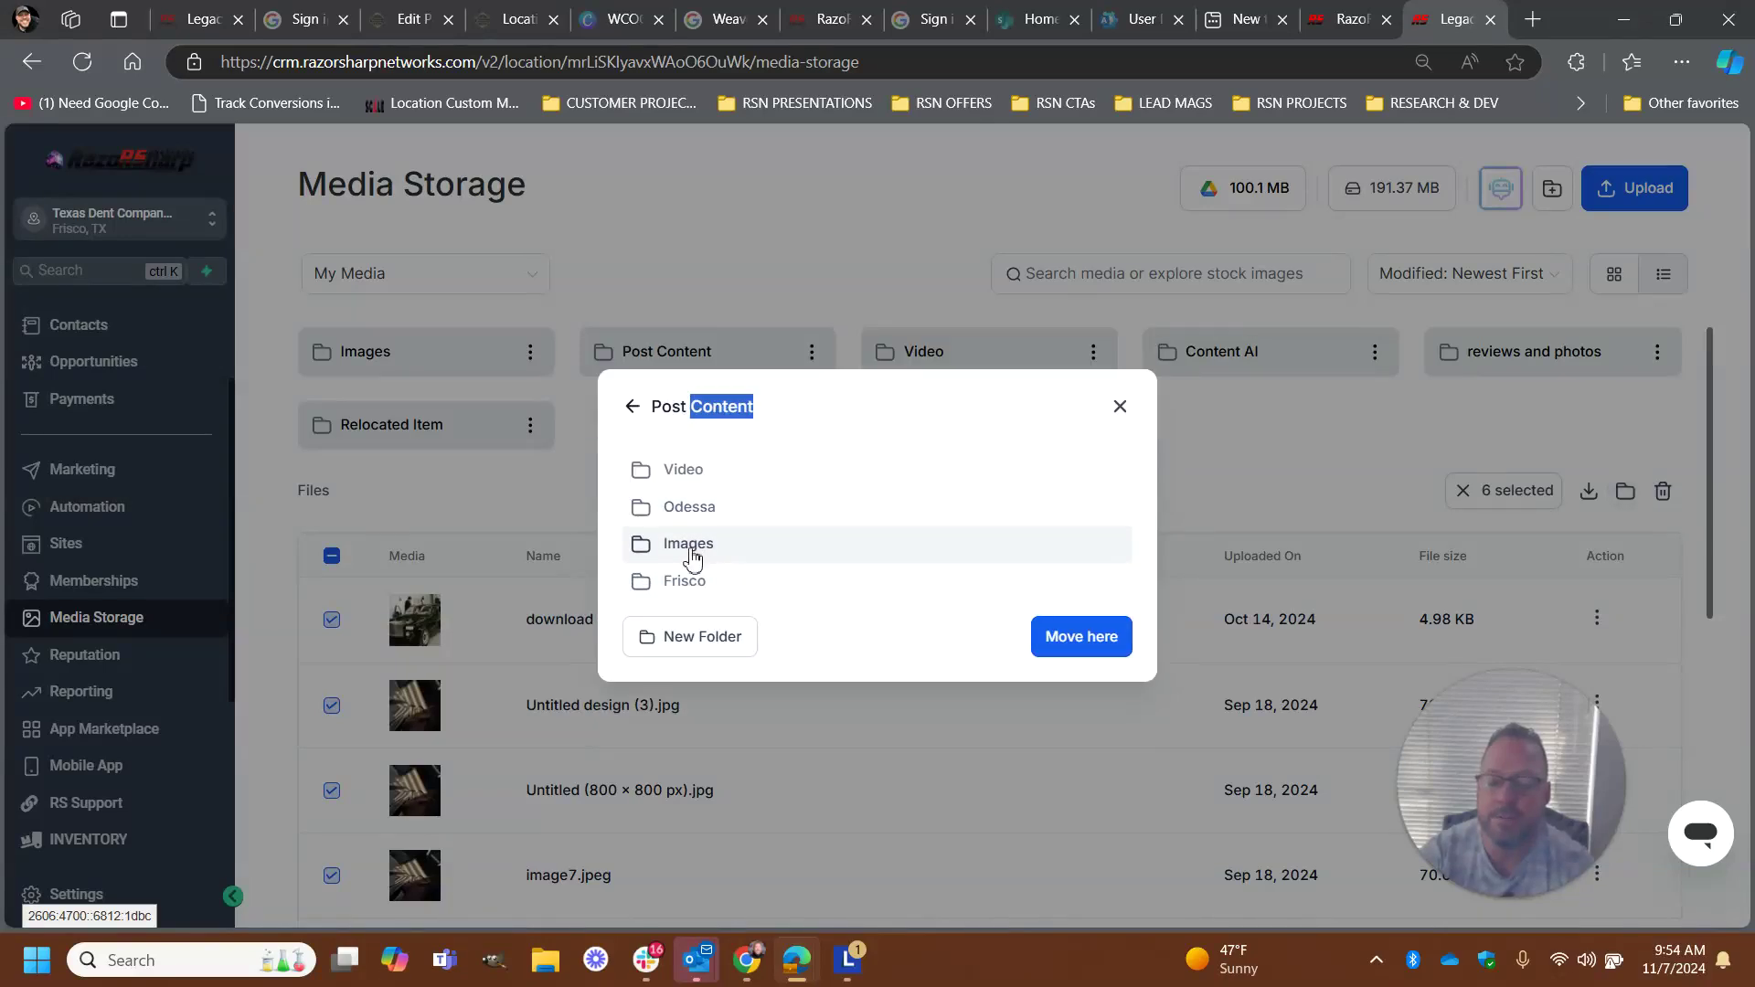
double_click(691, 548)
double_click(866, 533)
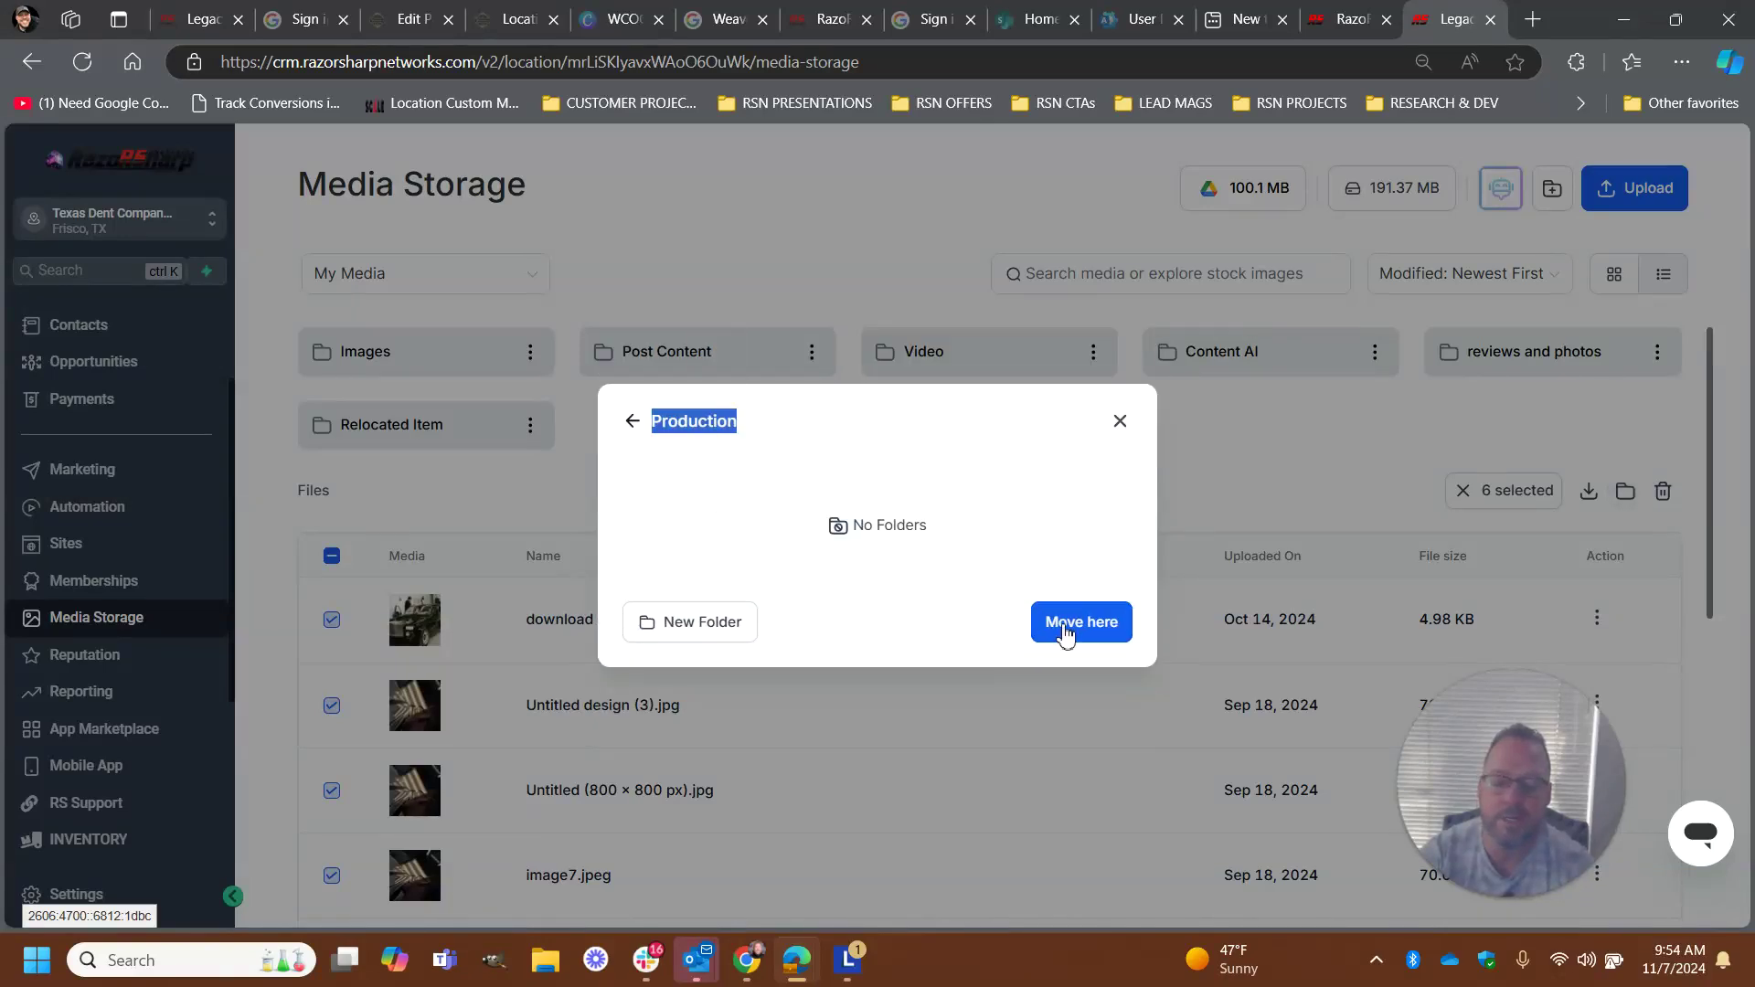
left_click(1068, 623)
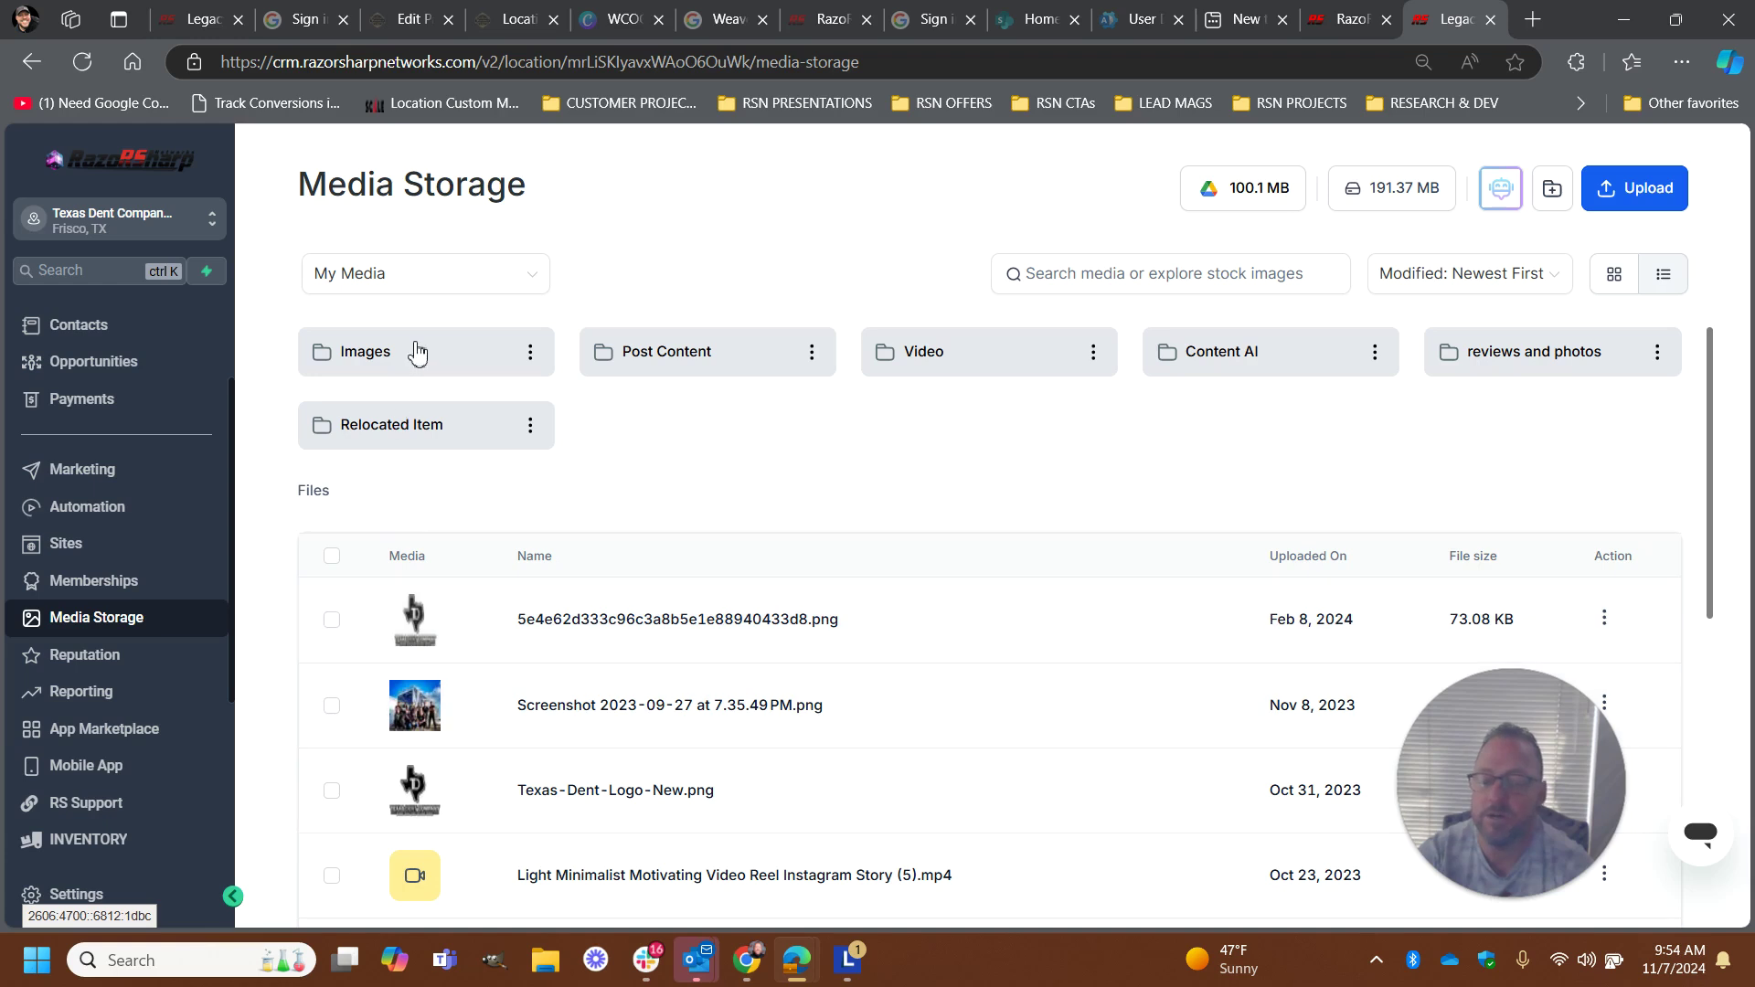
Select the Screenshot file and the two logo images, including Texas-Dent-Logo-New
left_click(332, 792)
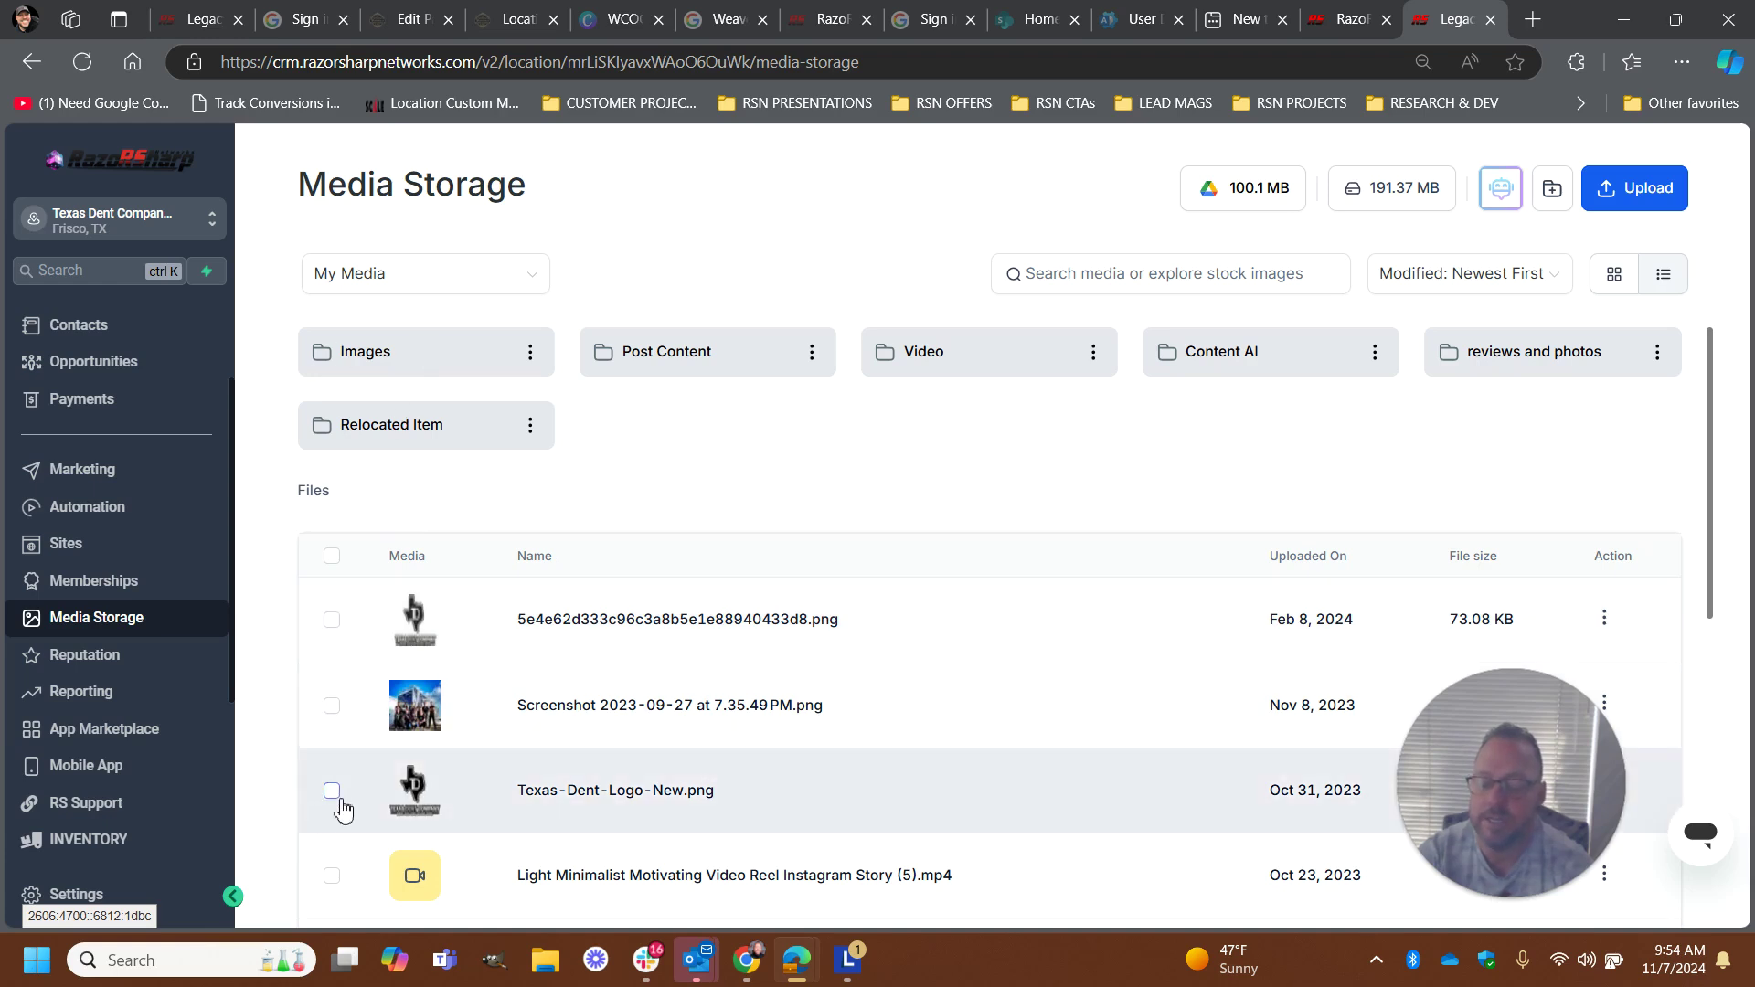
left_click(332, 707)
left_click(332, 621)
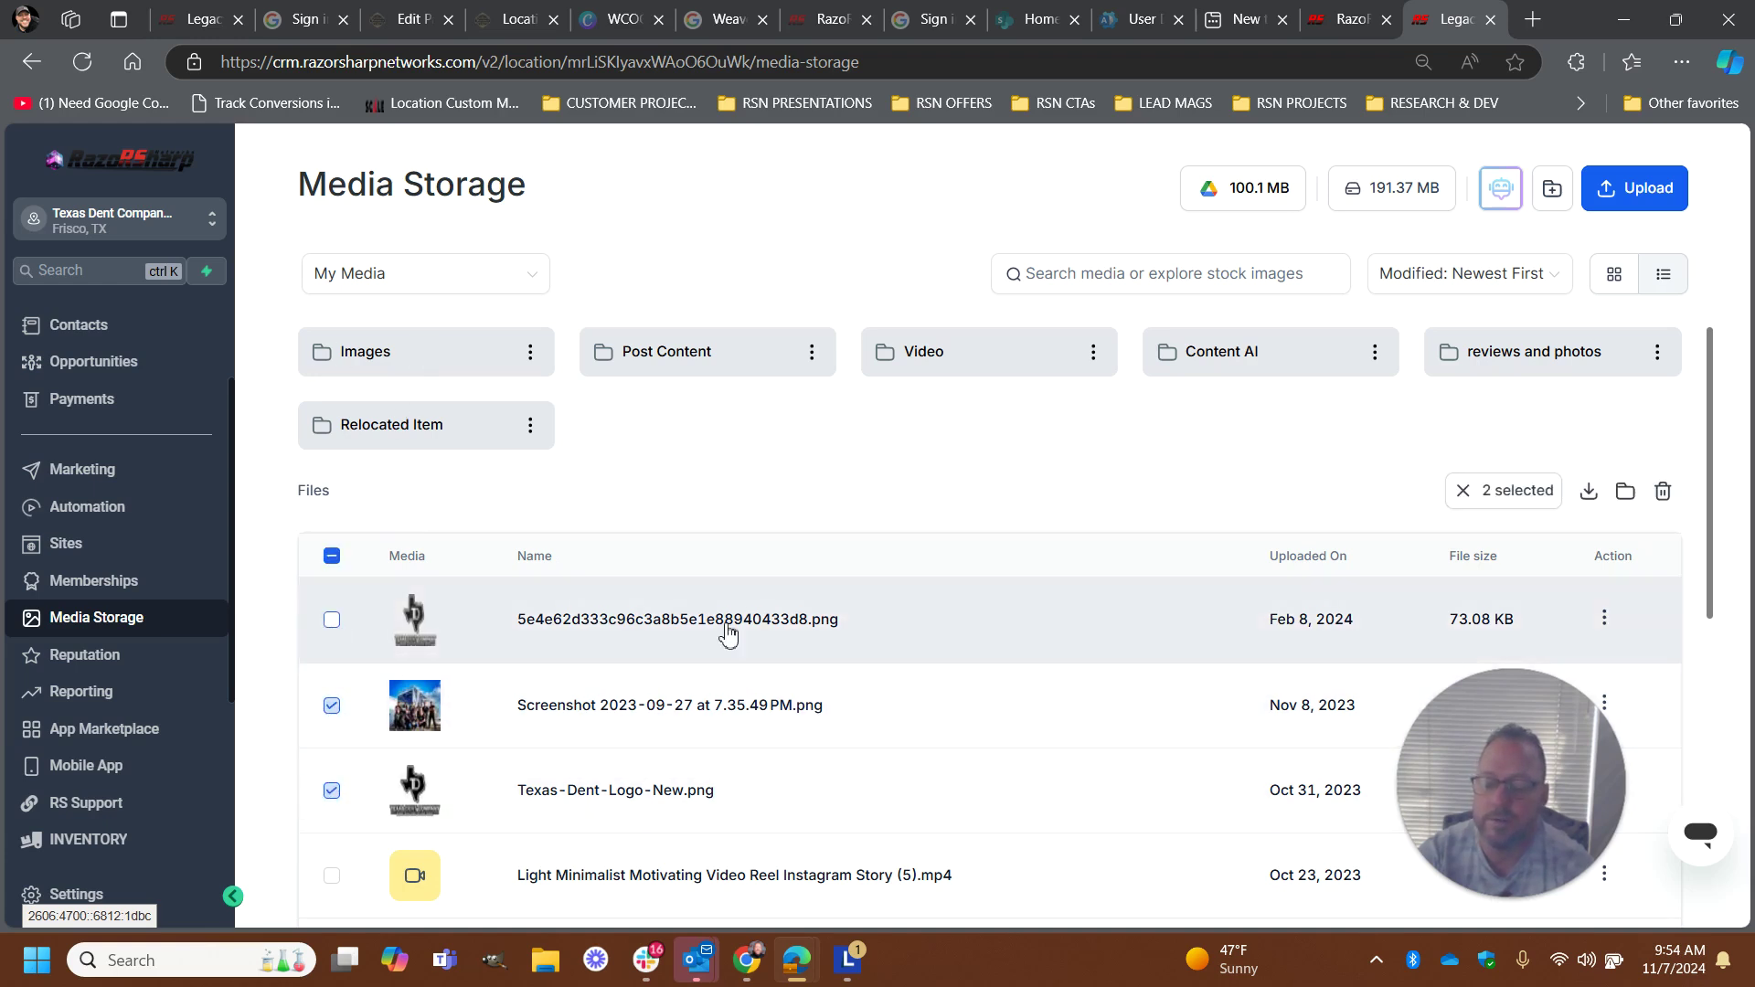
Move the three selected files into a new Brand folder under Images
left_click(1626, 491)
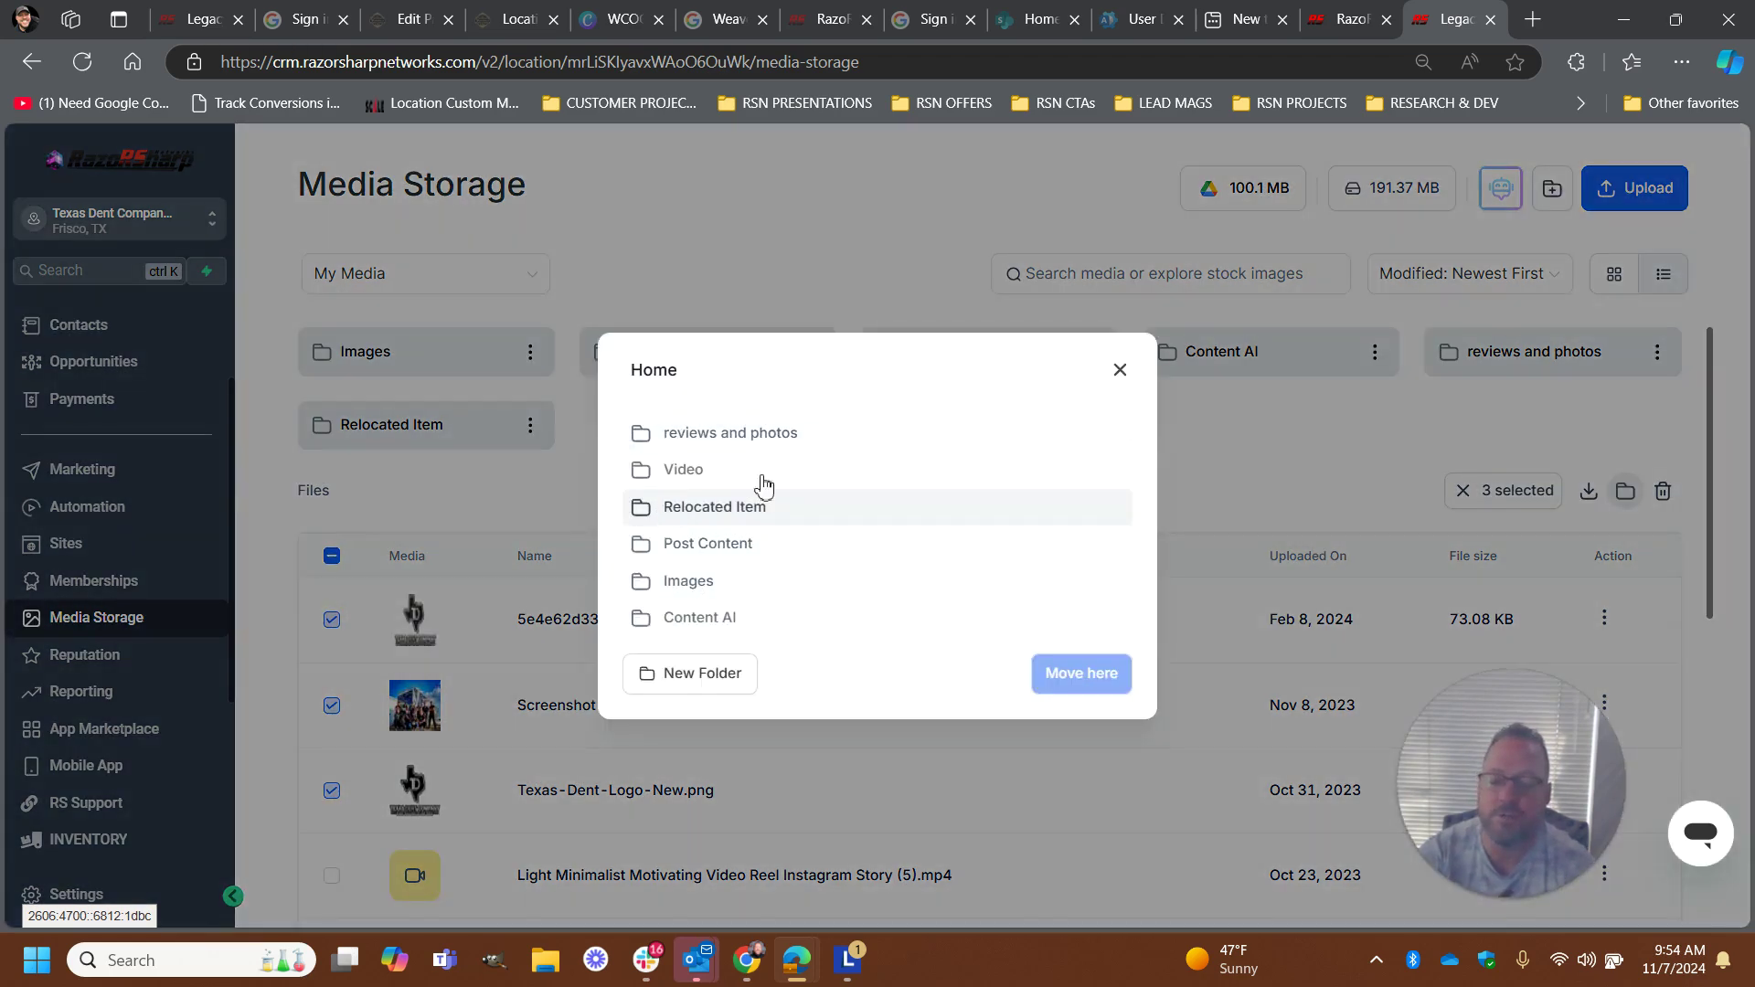
left_click(698, 593)
left_click(702, 585)
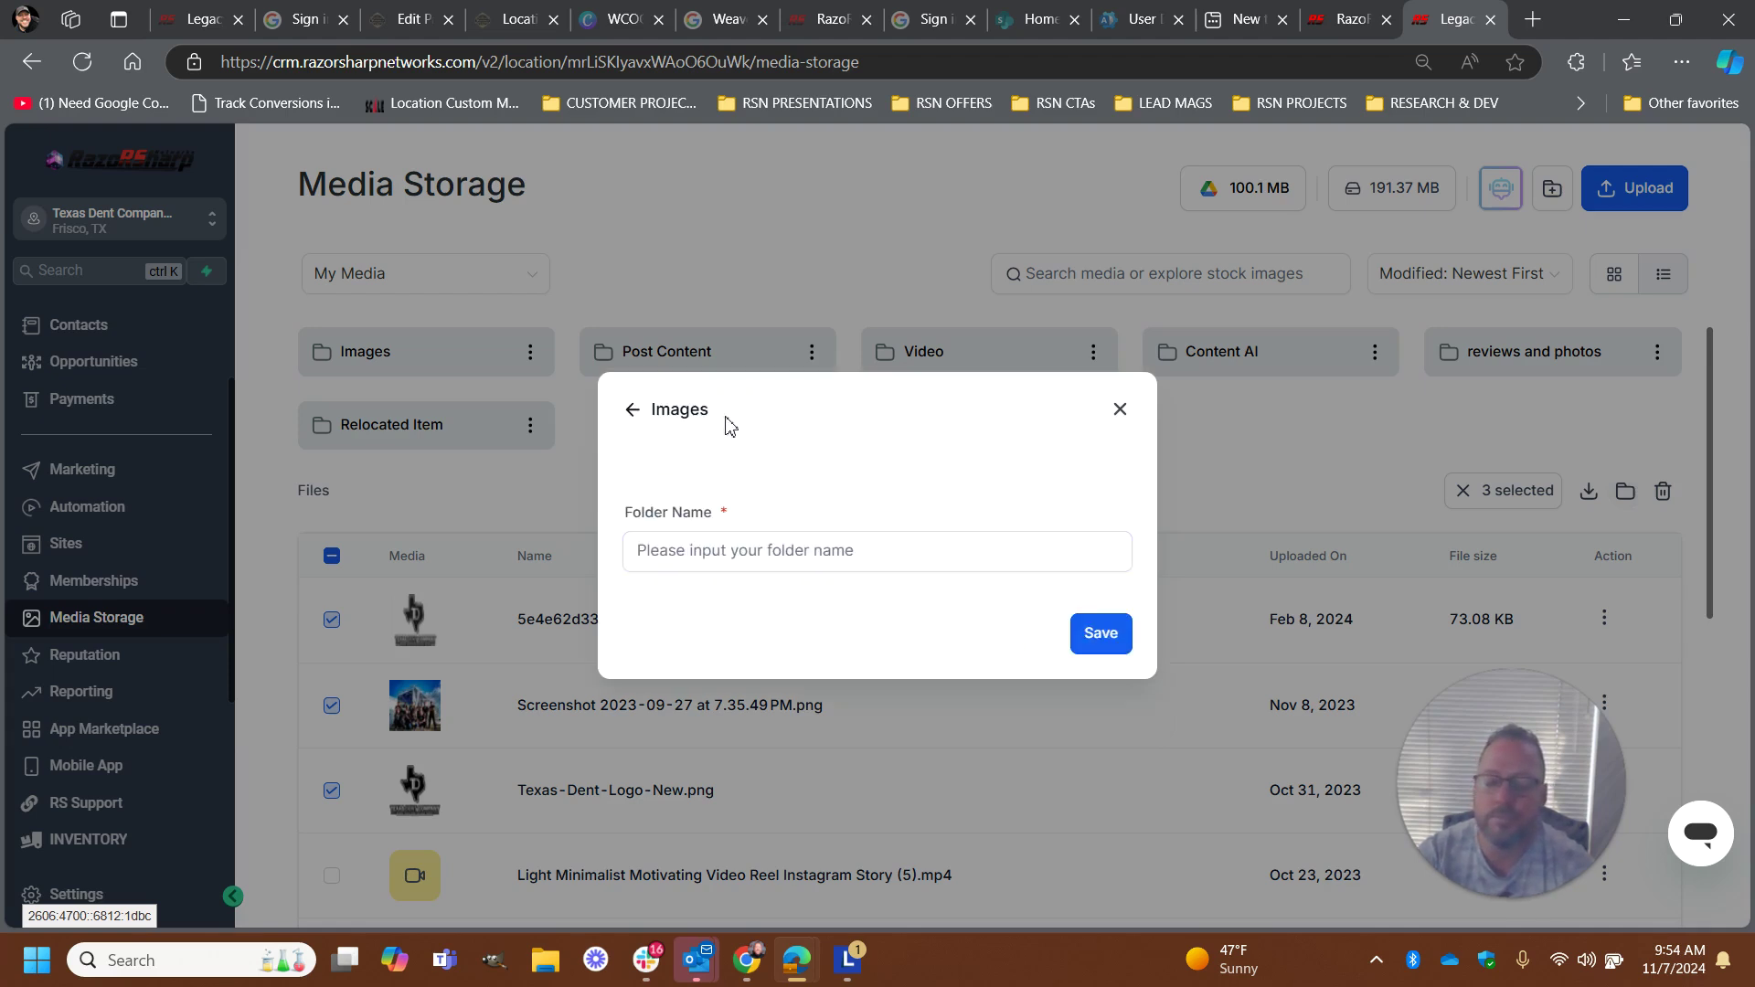
left_click(700, 556)
type("Ba")
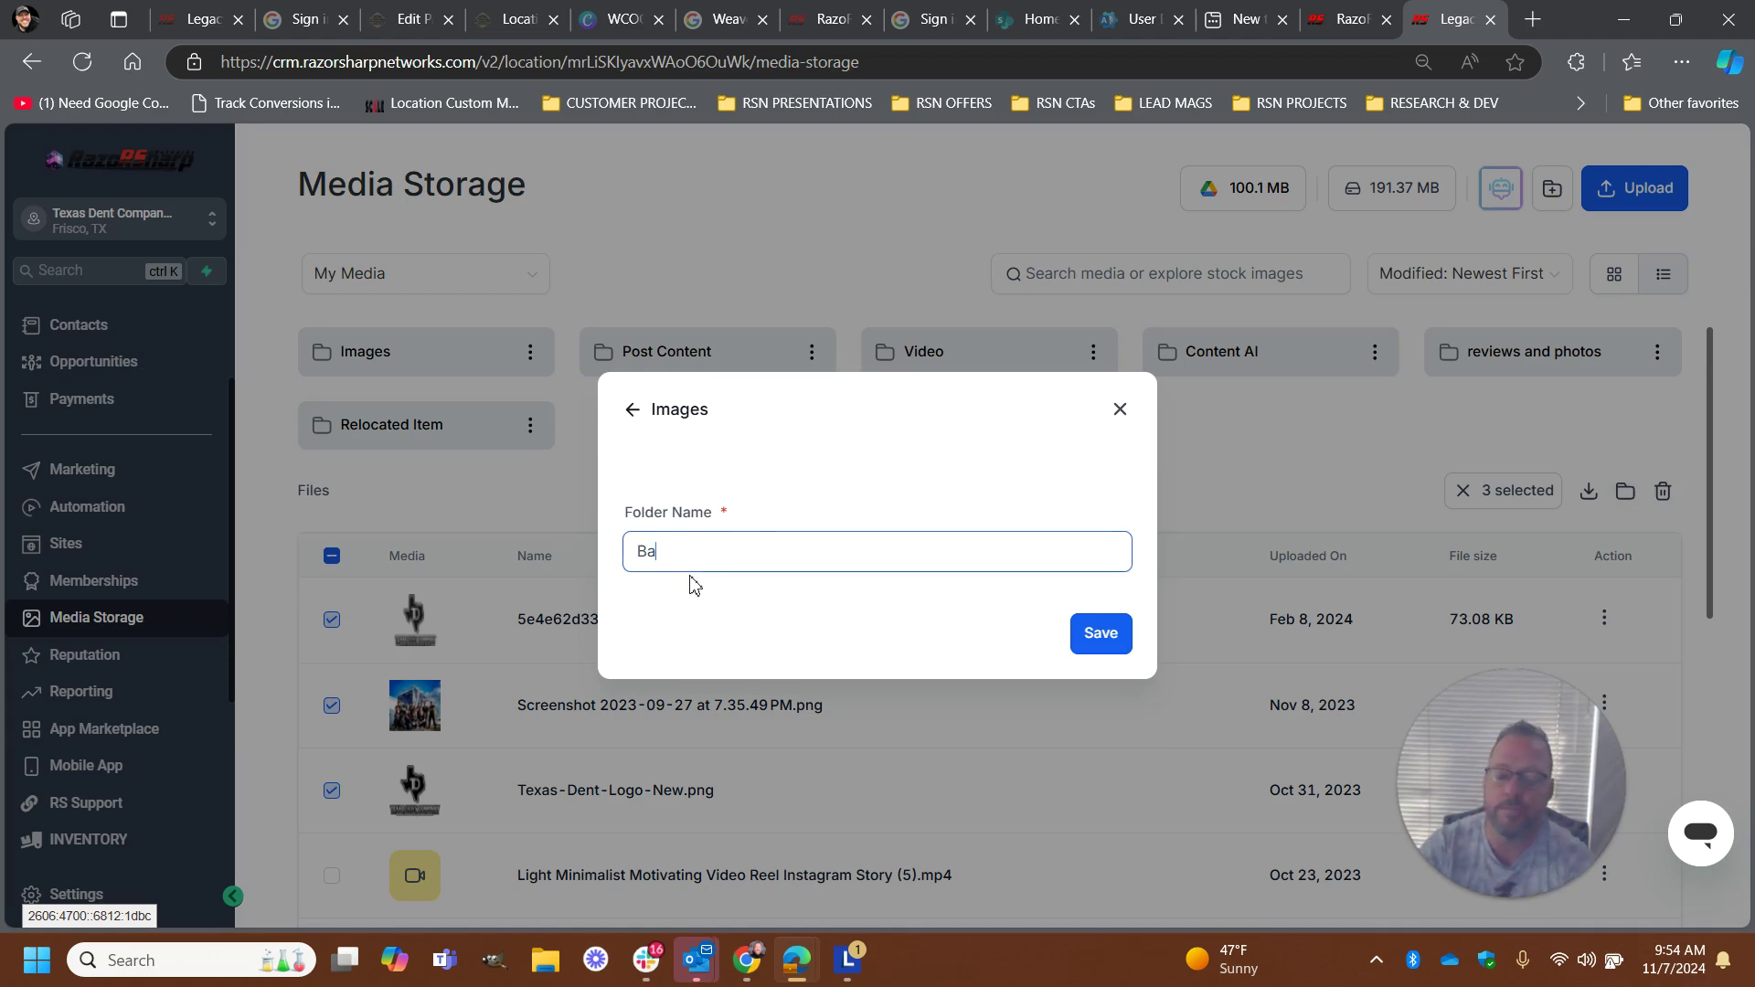
type("an")
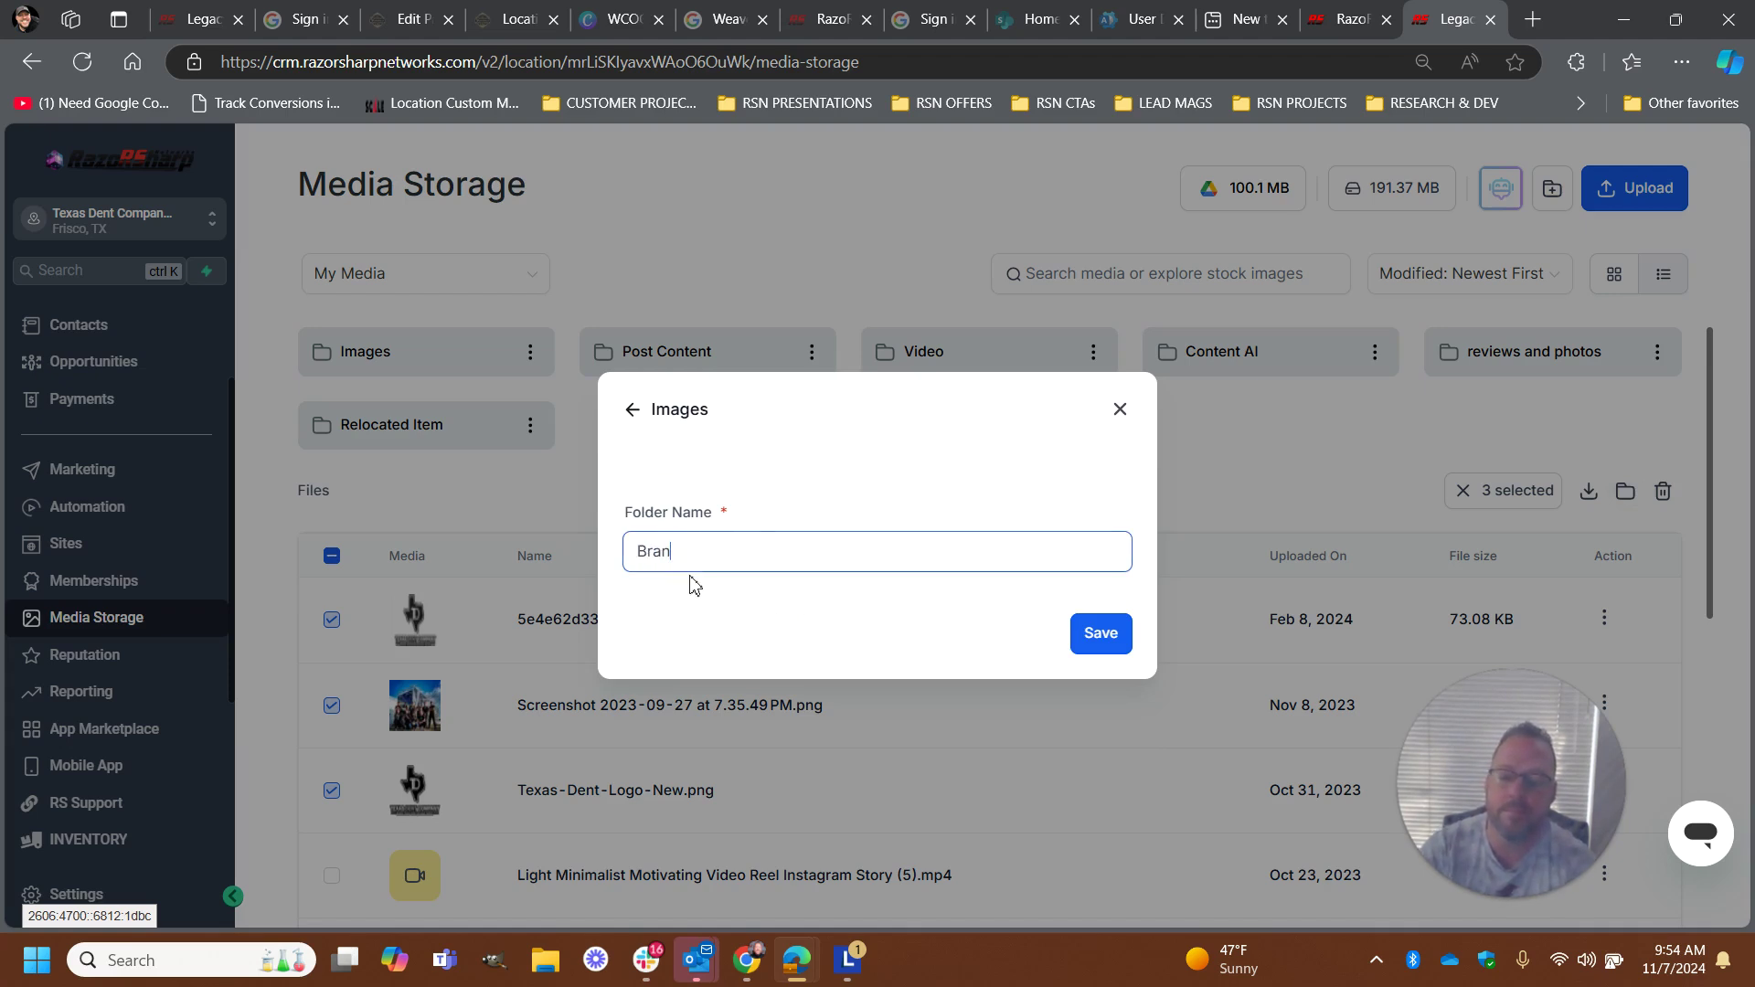
type("d")
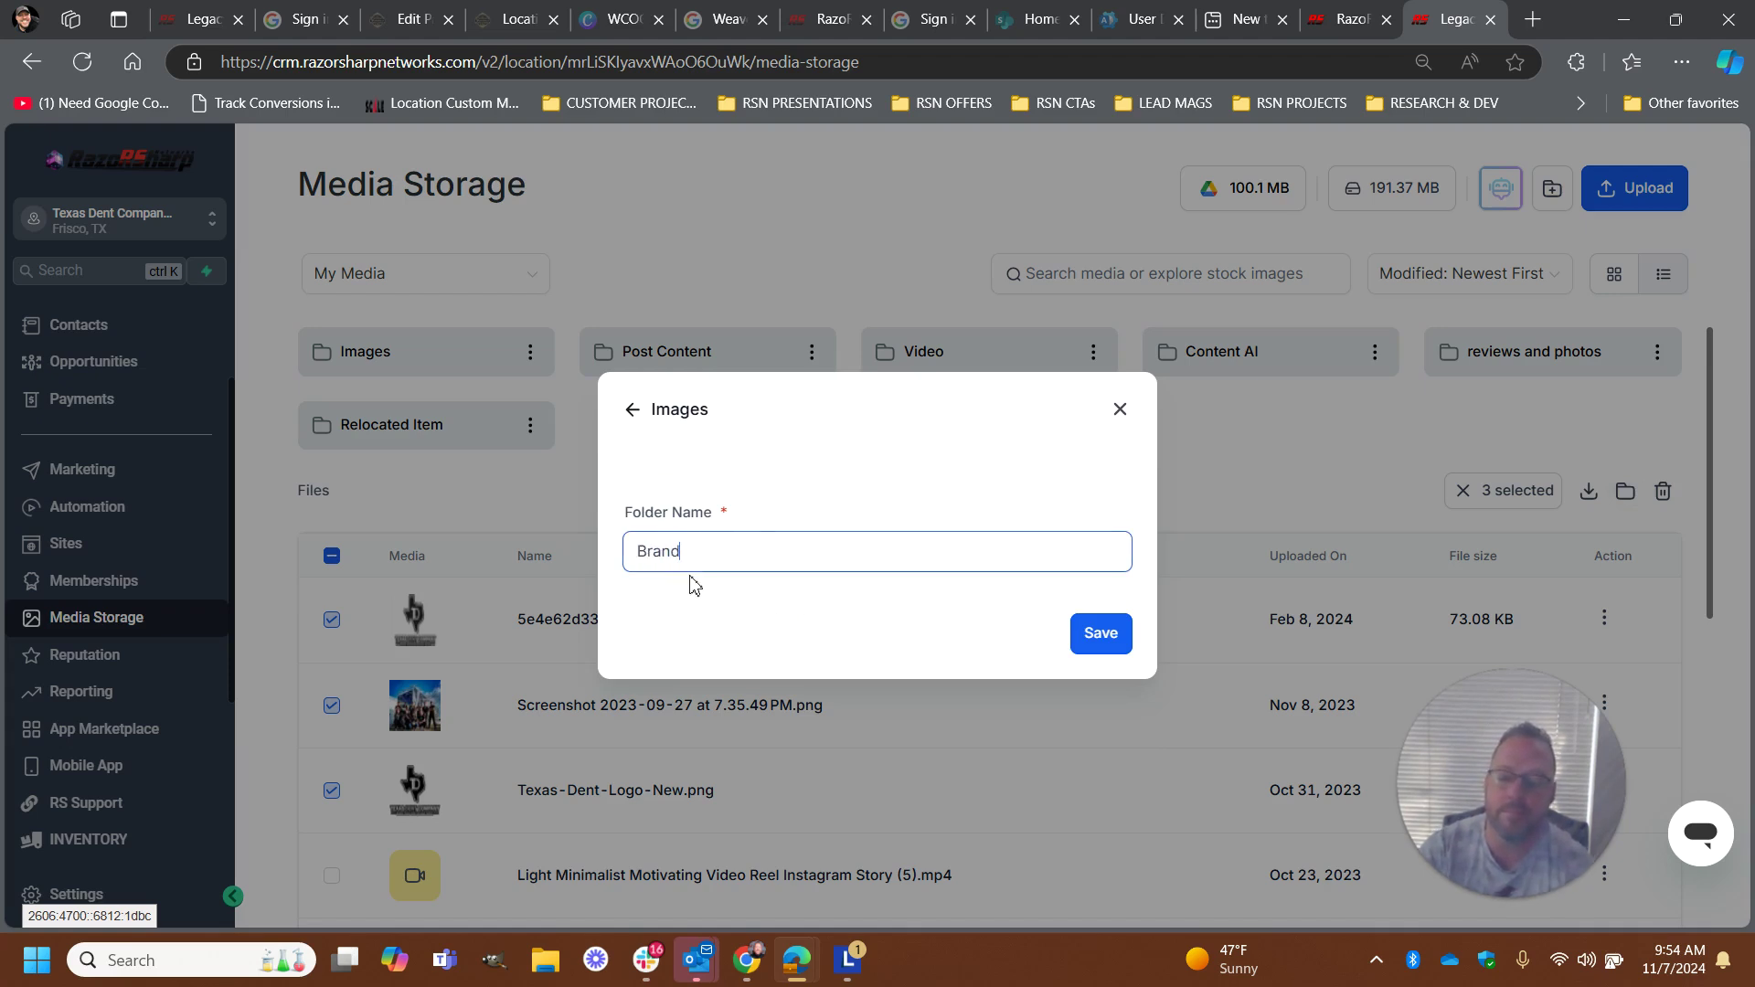
left_click(1094, 640)
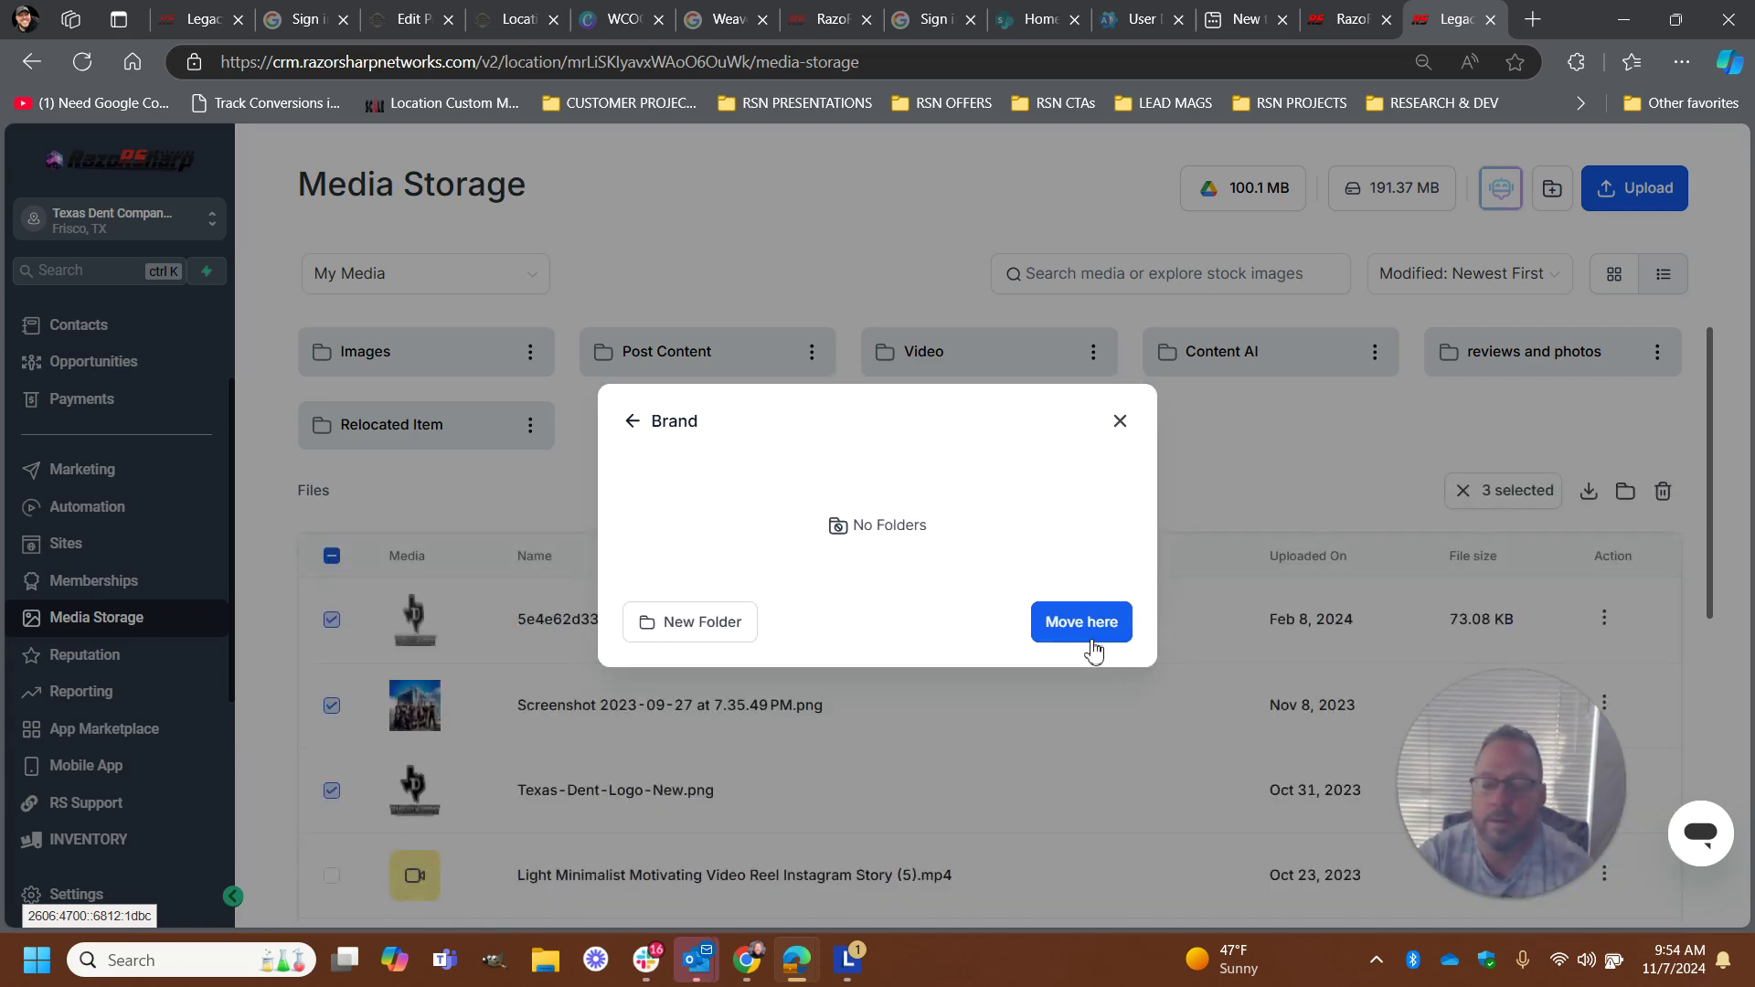
left_click(1077, 621)
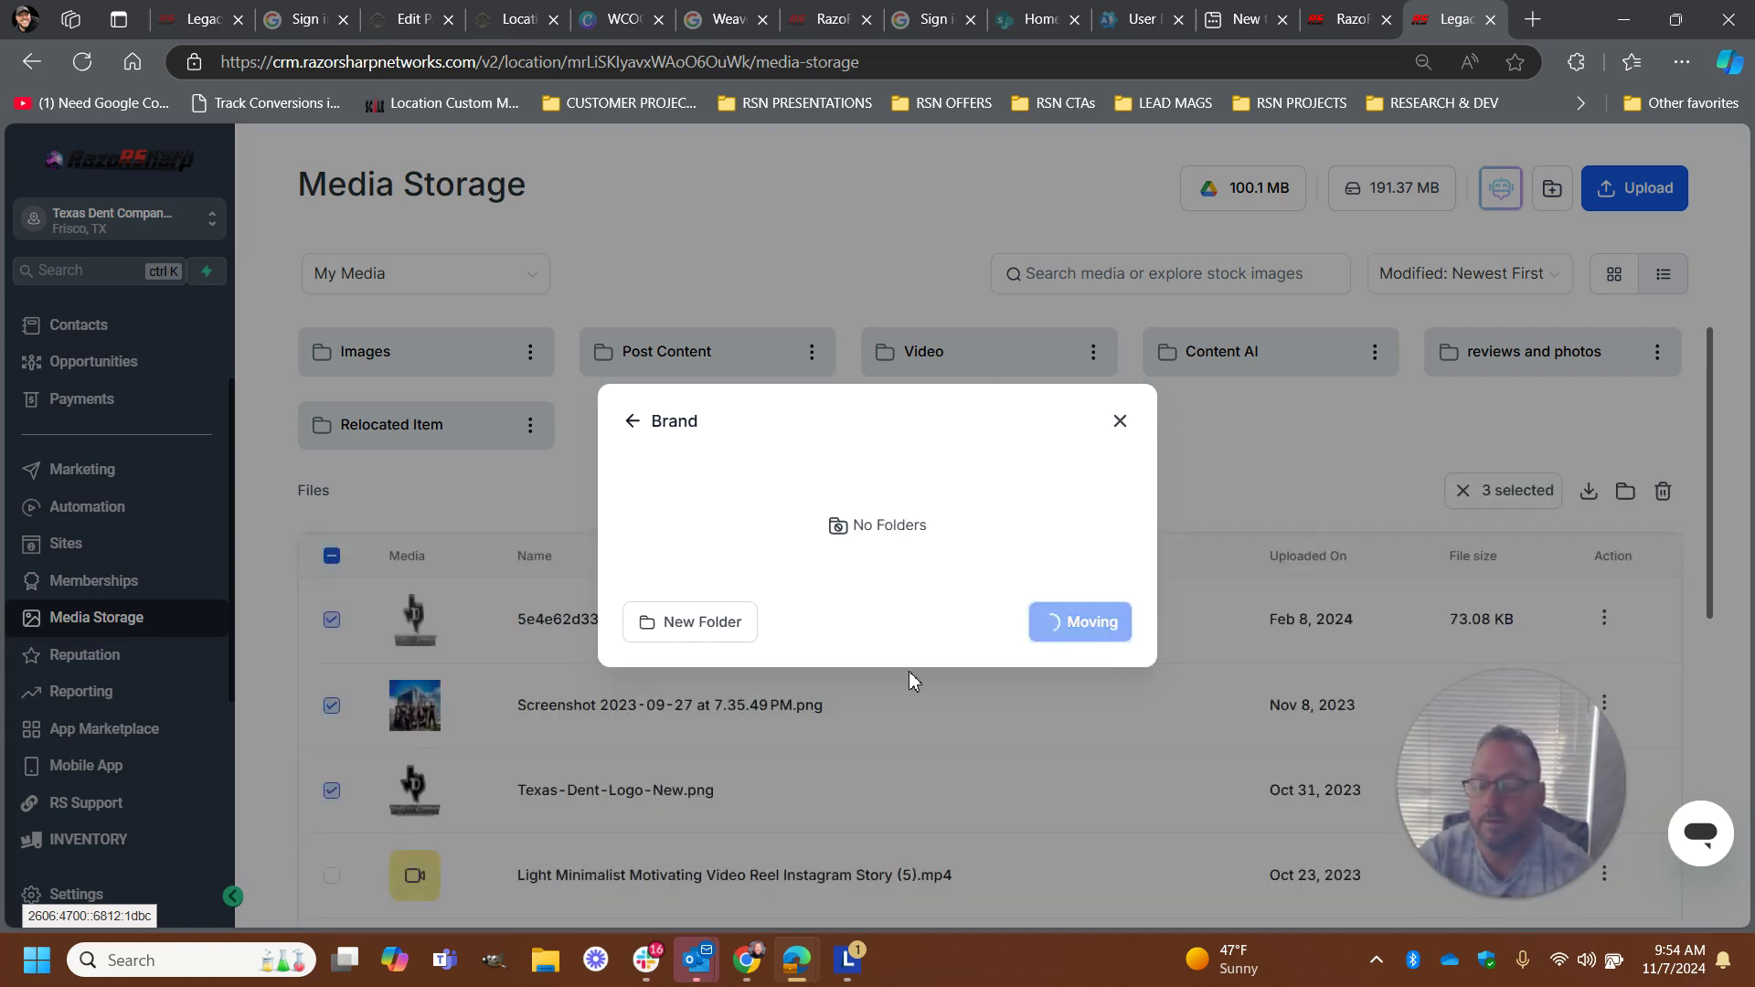
scroll(759, 544, "down", 4)
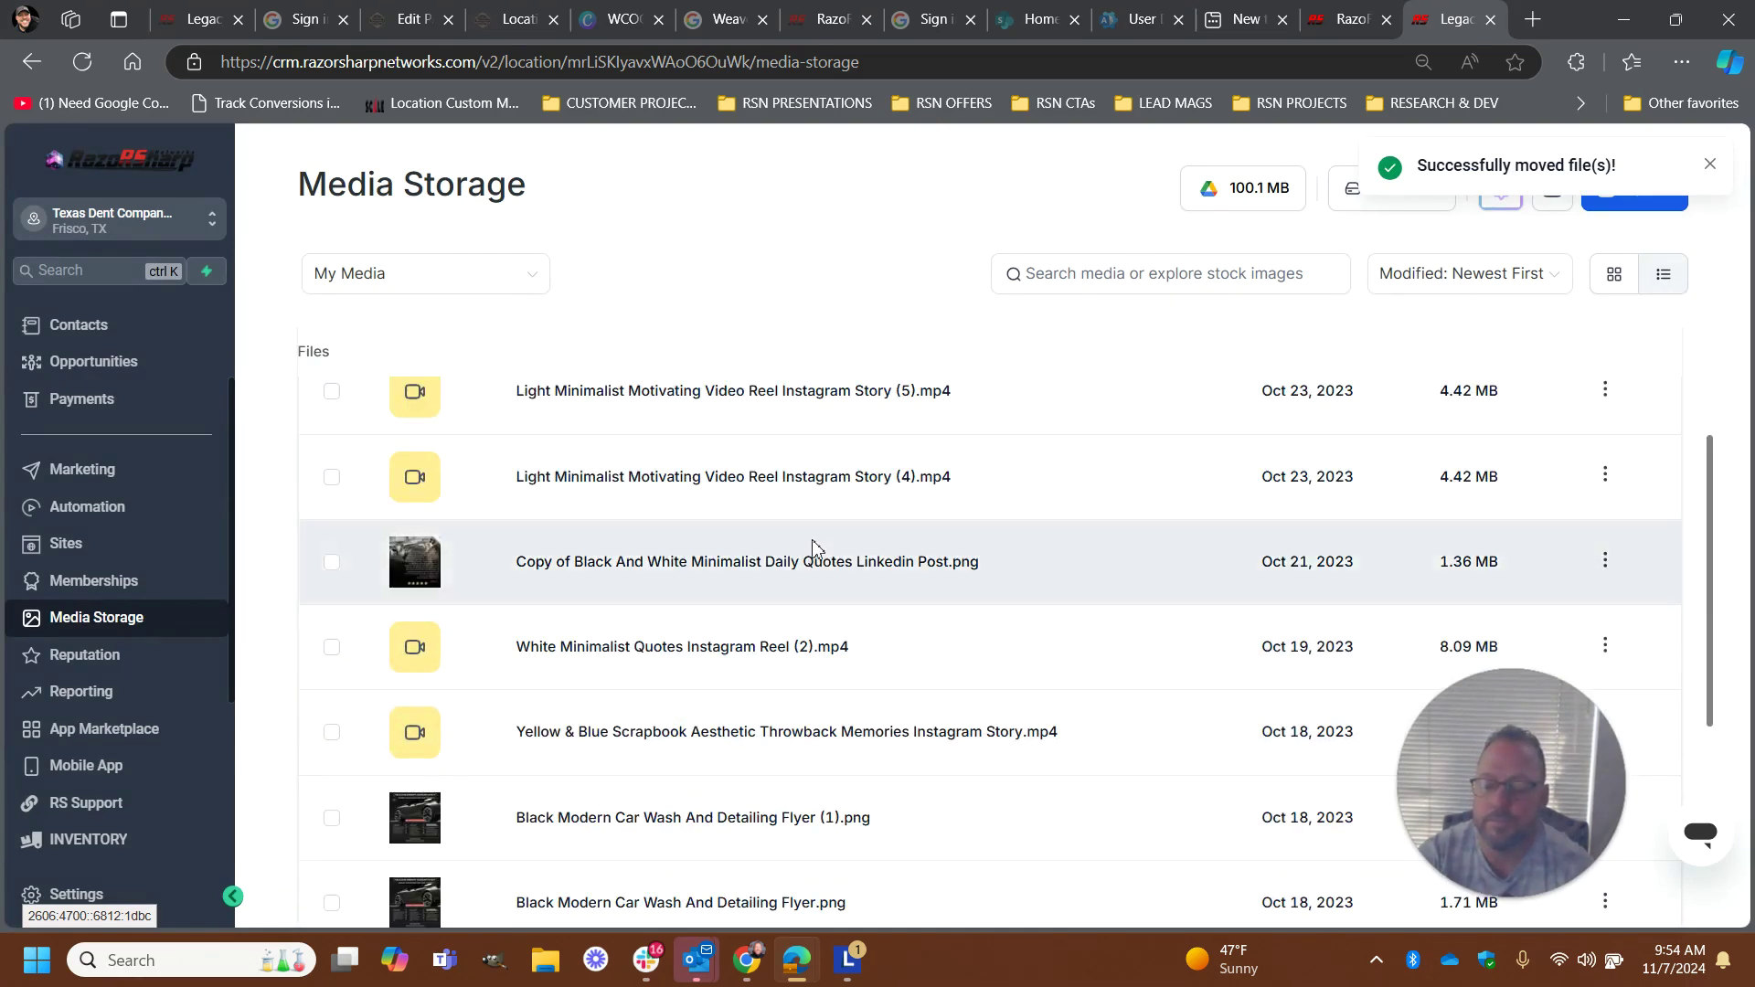
Tick the Light Minimalist (5), White Minimalist Quotes, Yellow & Blue Scrapbook and Black Friday Sale .mp4 rows
scroll(501, 752, "up", 3)
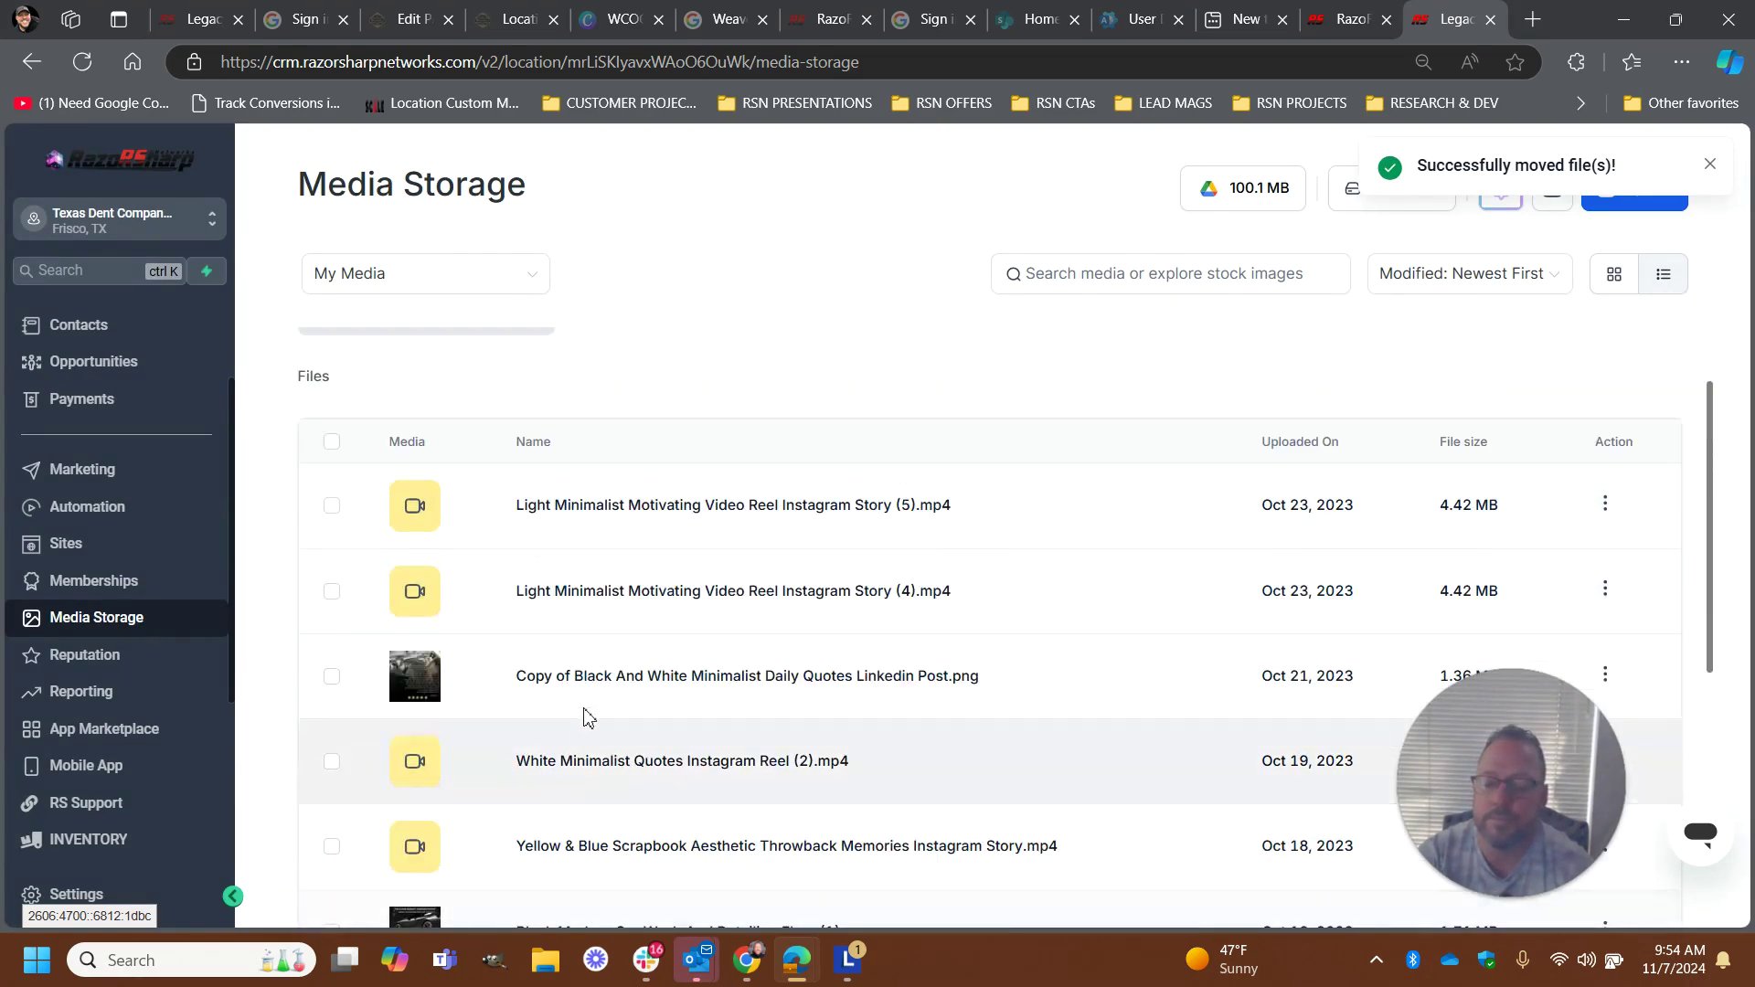
left_click(333, 508)
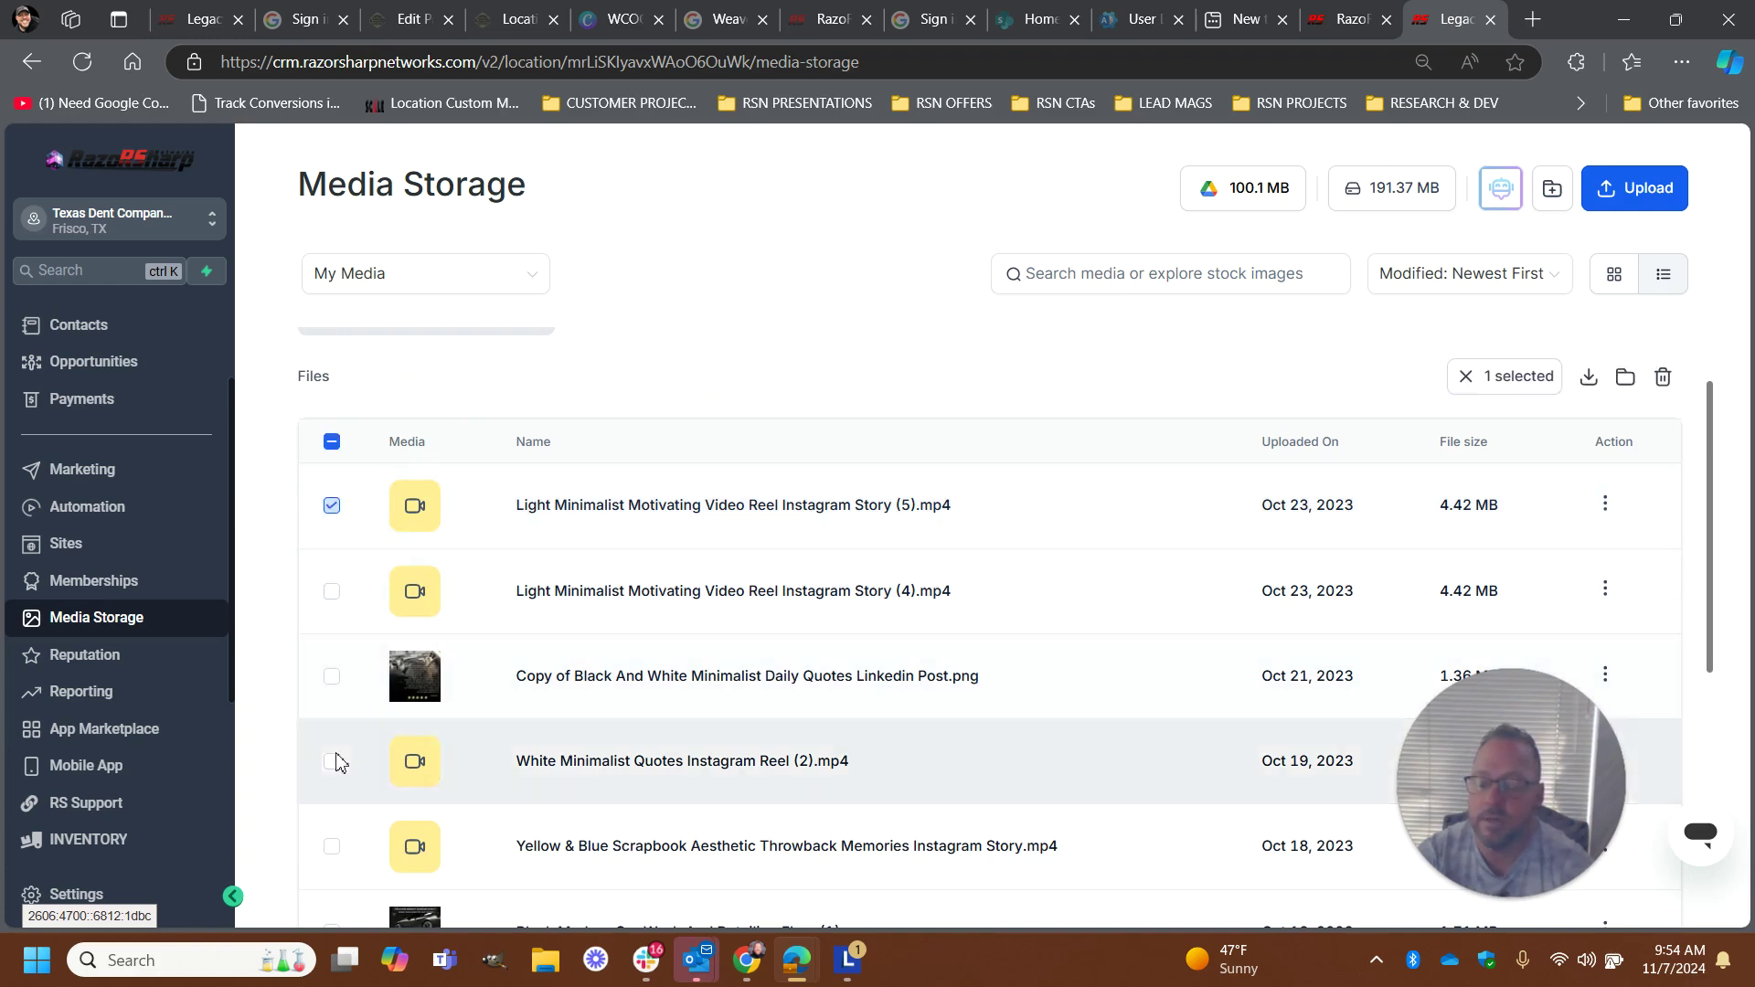
left_click(333, 762)
scroll(512, 750, "down", 1)
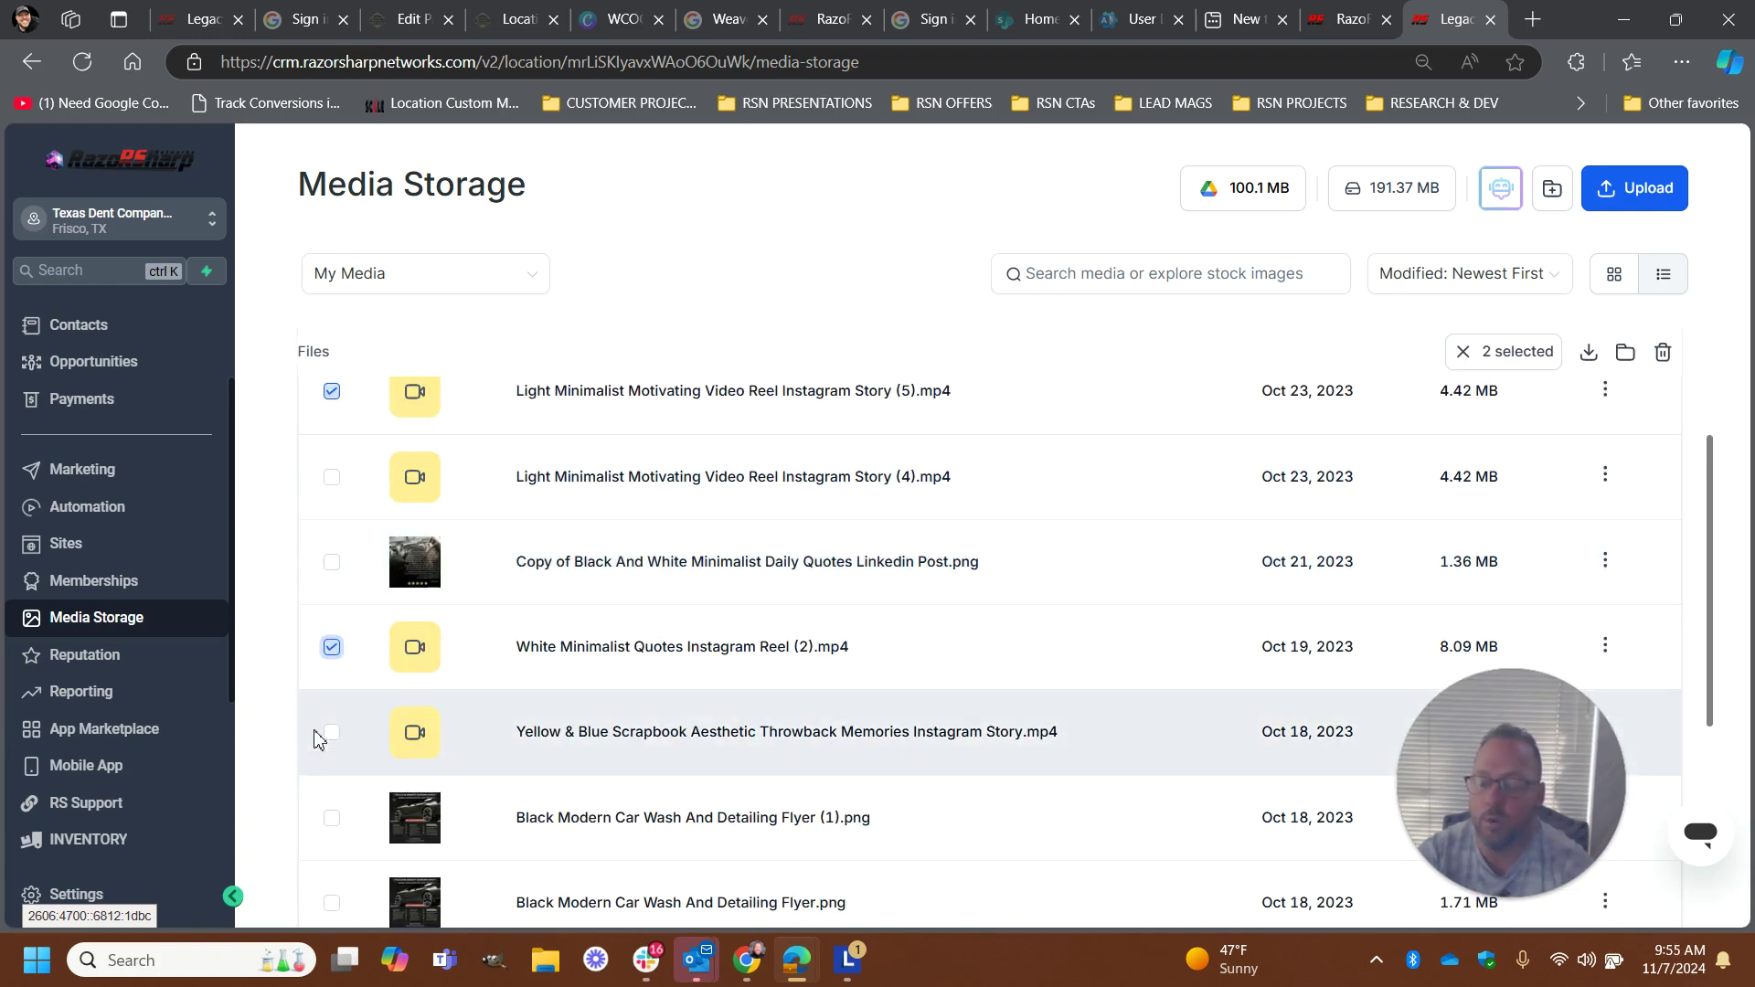
left_click(332, 733)
scroll(625, 687, "down", 2)
scroll(624, 687, "down", 1)
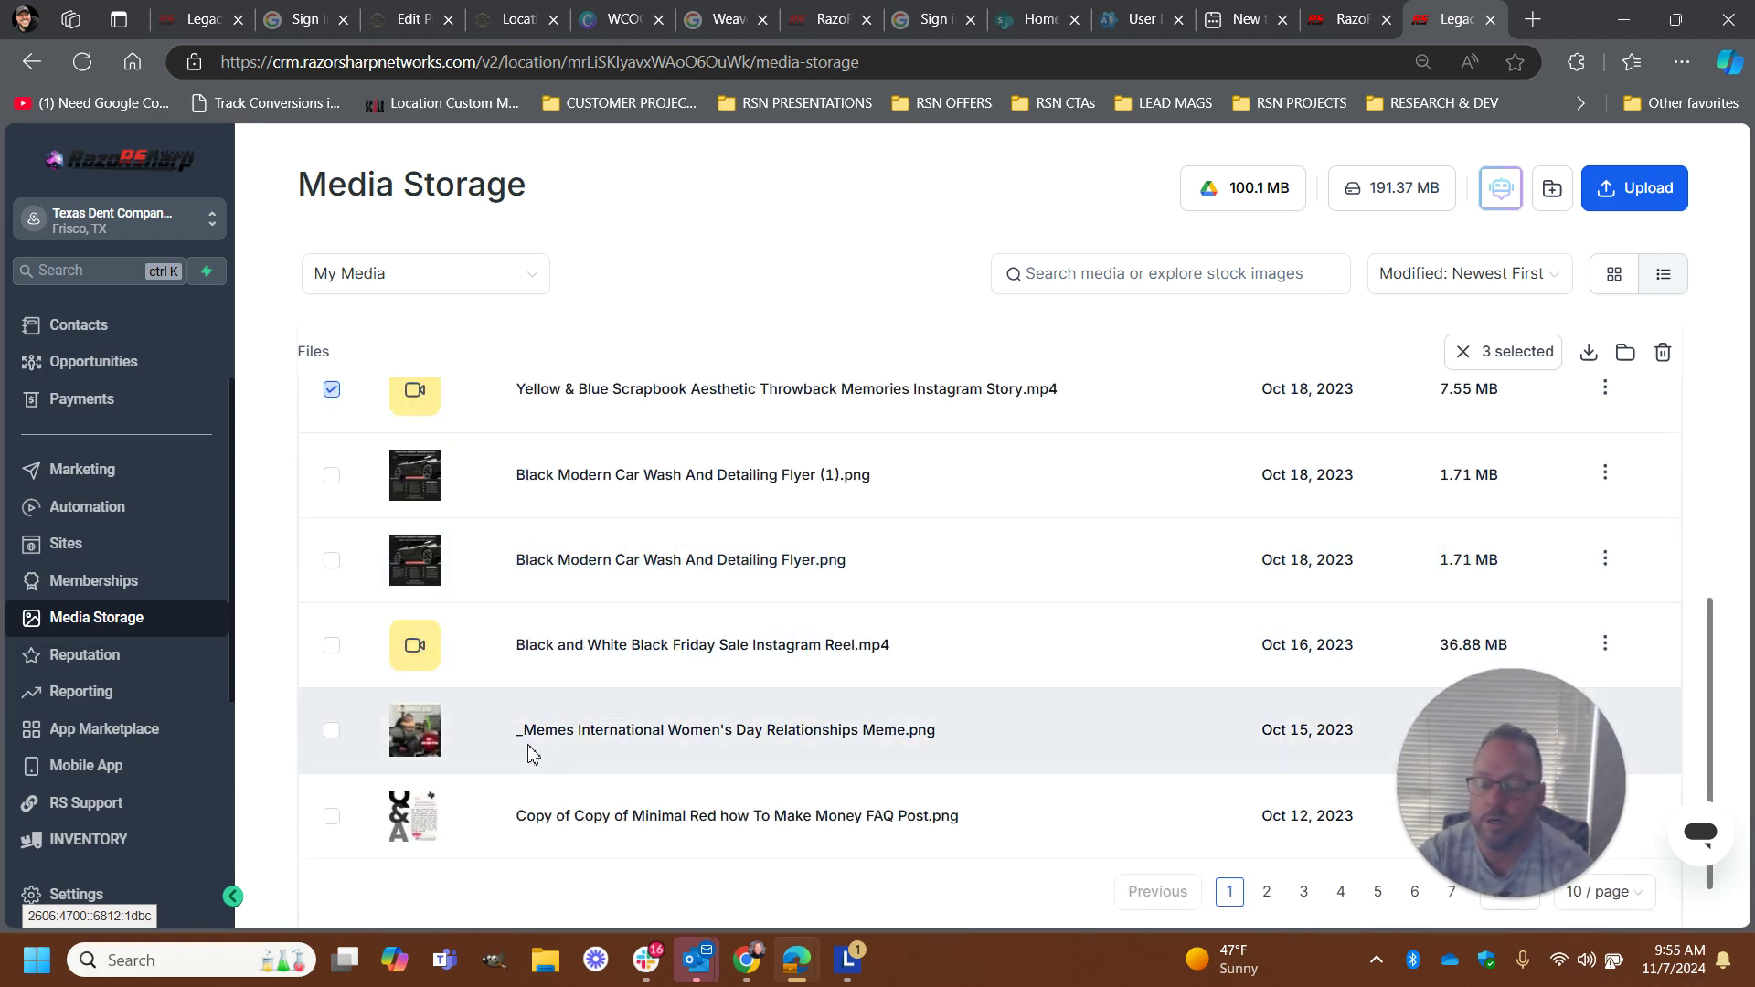
left_click(332, 644)
scroll(1038, 689, "down", 1)
scroll(1058, 686, "up", 3)
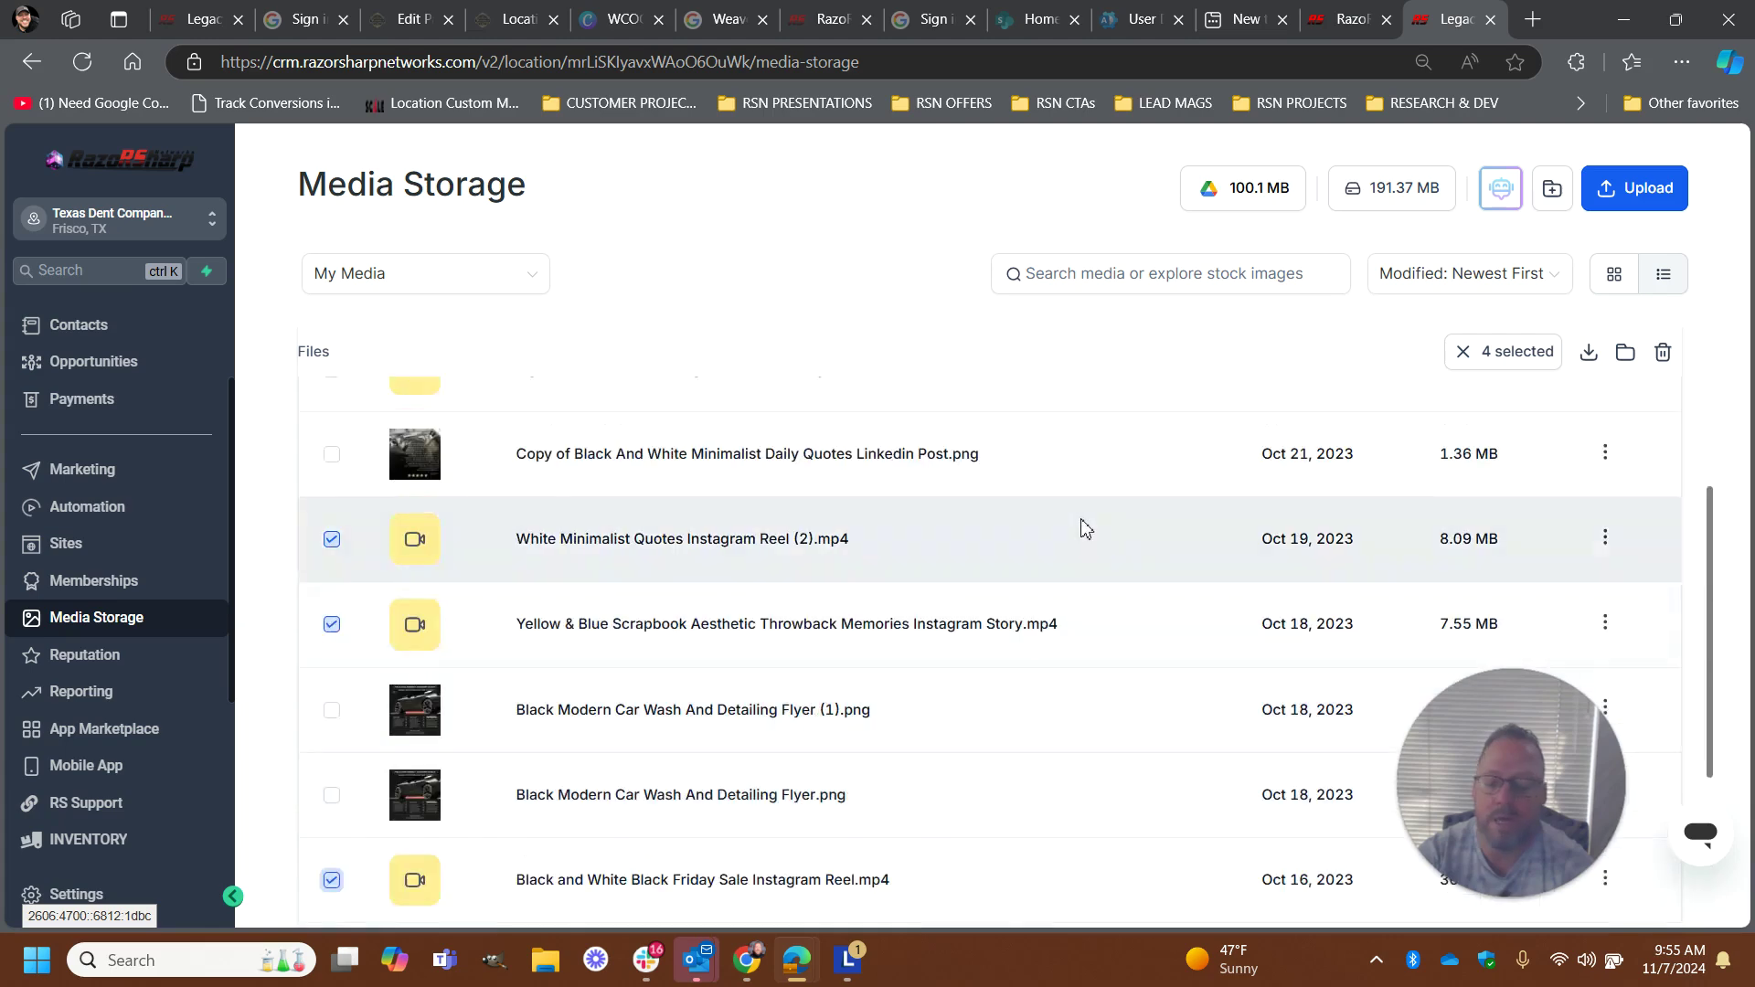
scroll(1086, 530, "up", 2)
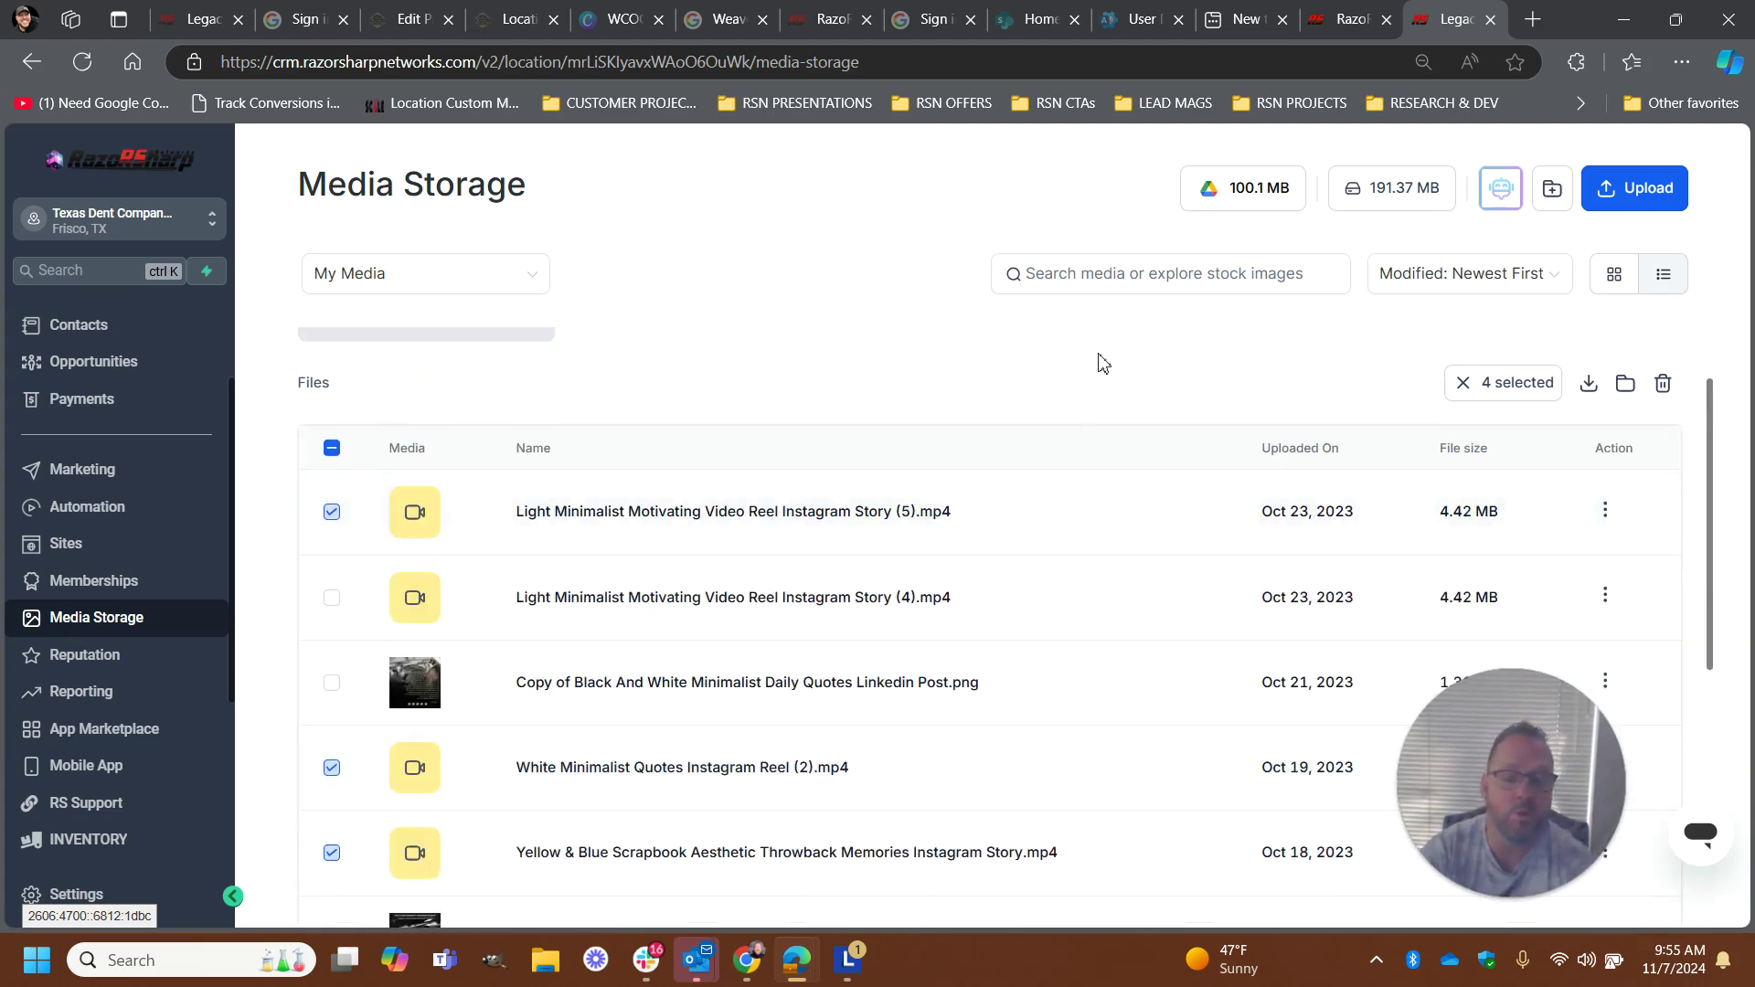
scroll(1100, 360, "up", 1)
Move the four selected .mp4 files into the Video > Production folder
left_click(1626, 494)
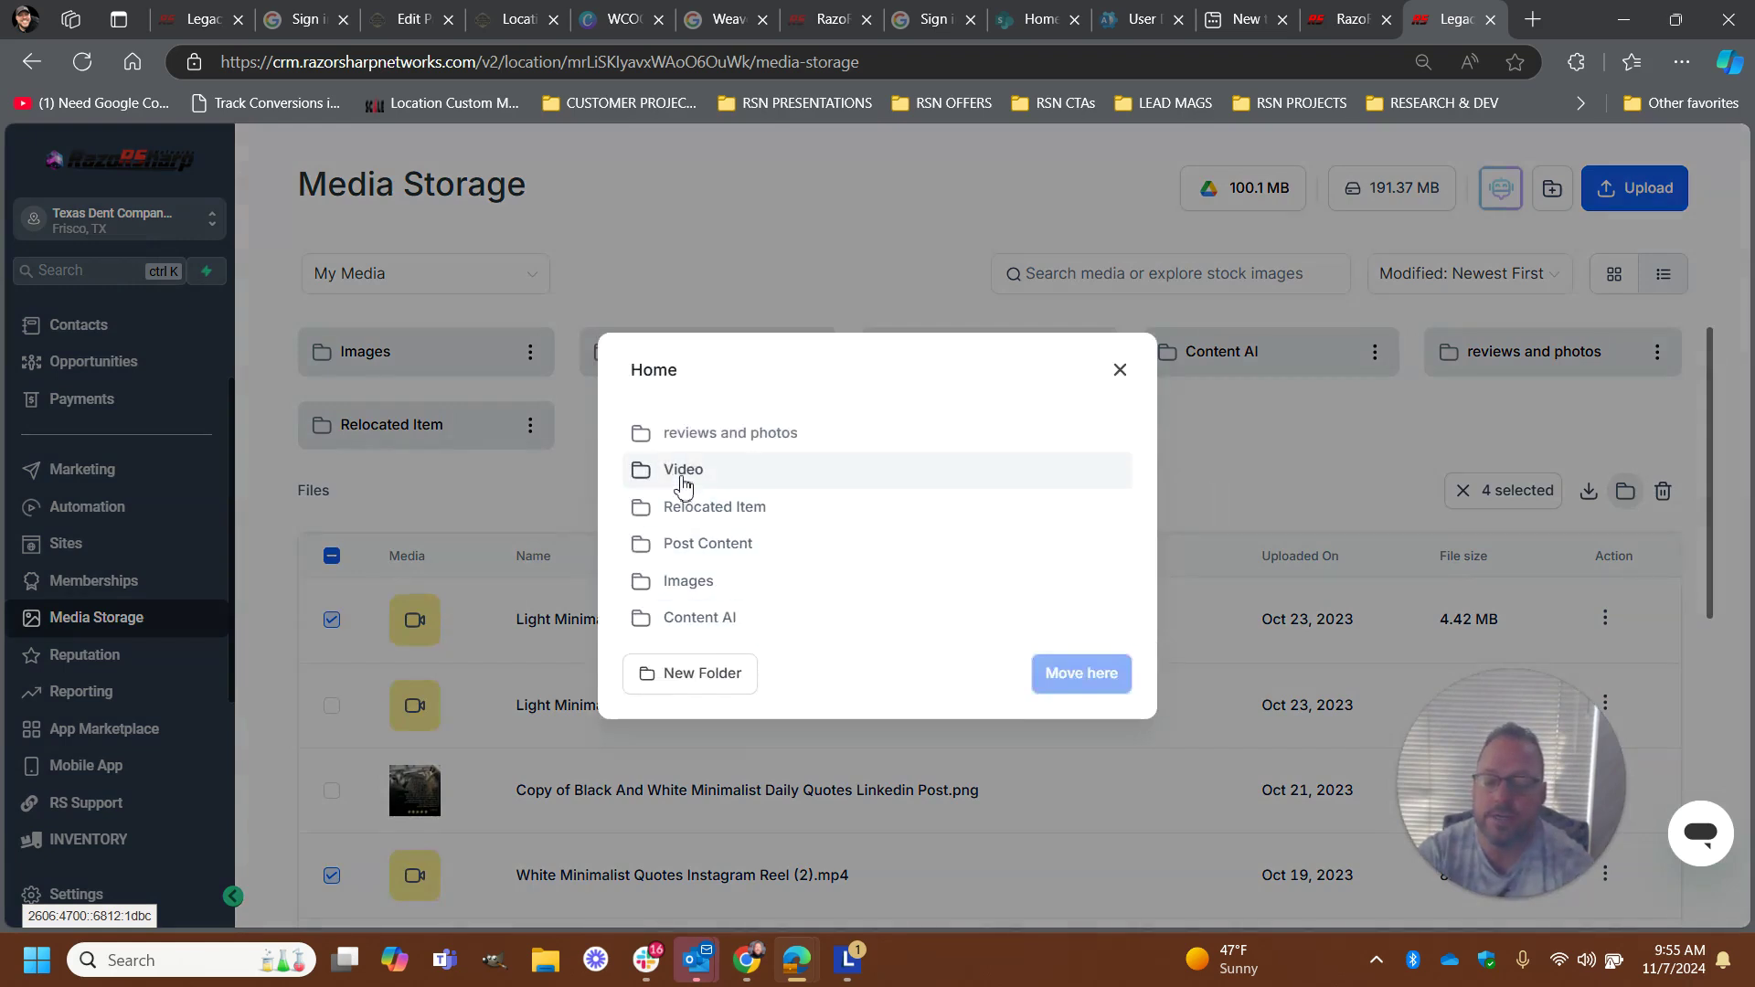
double_click(688, 471)
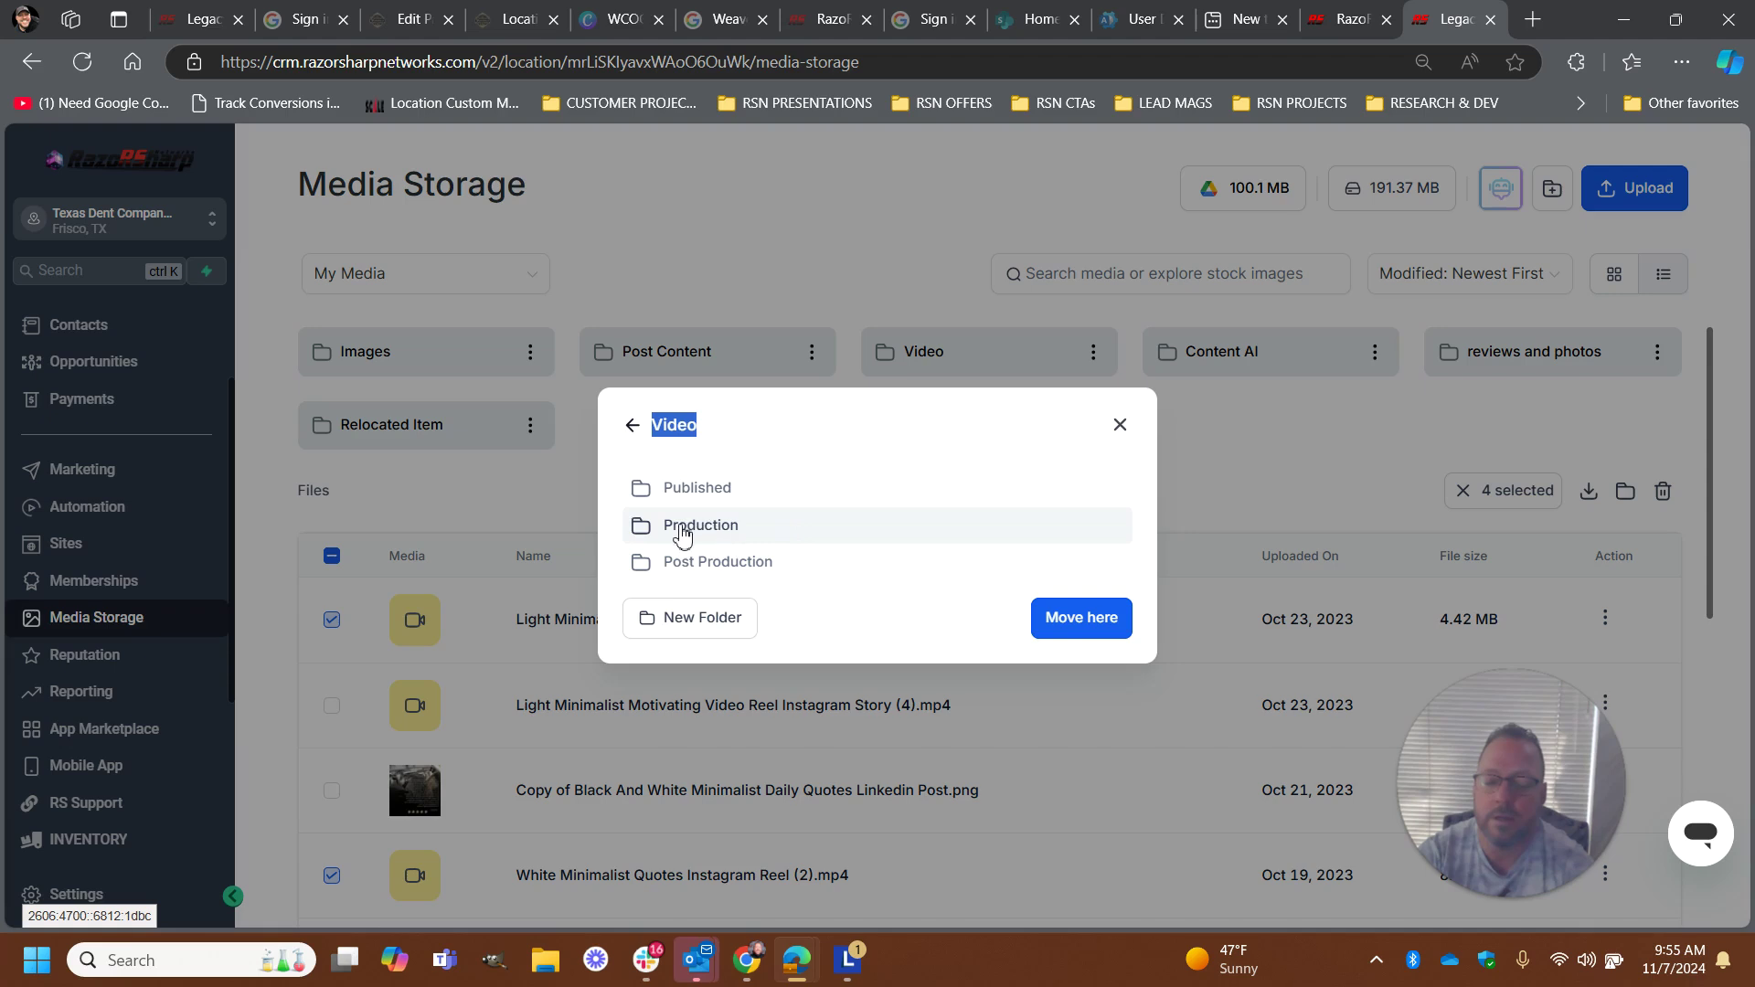
double_click(684, 528)
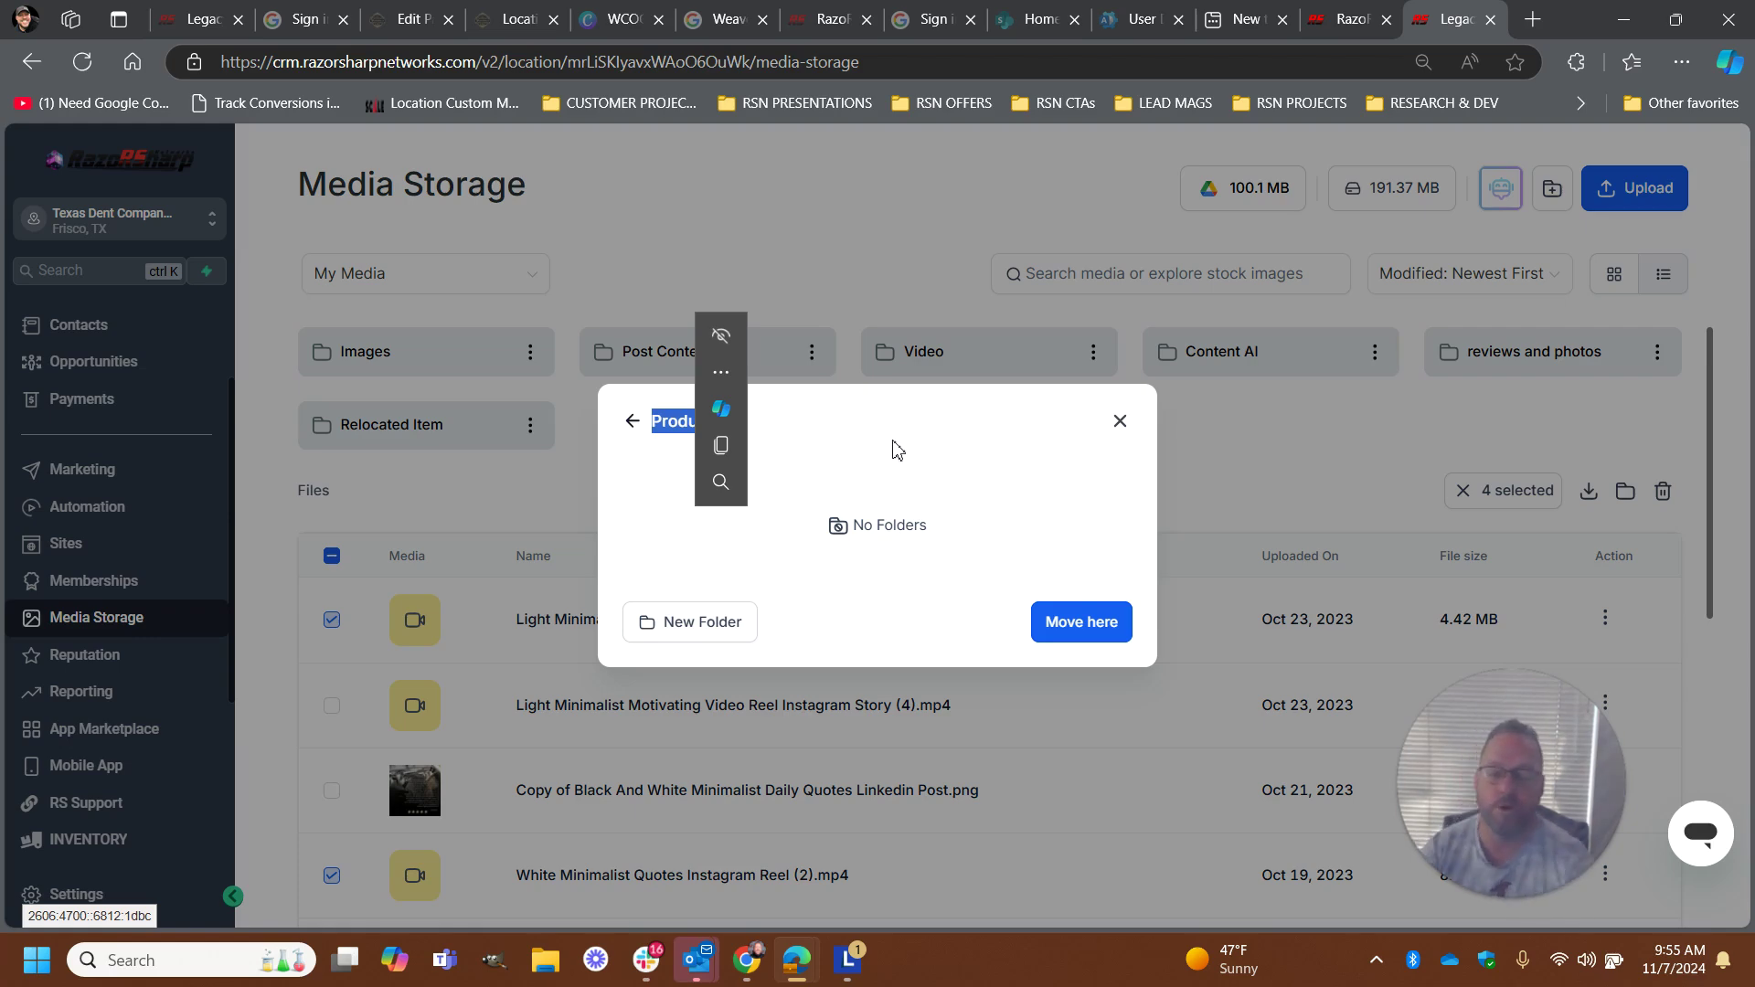
left_click(1087, 621)
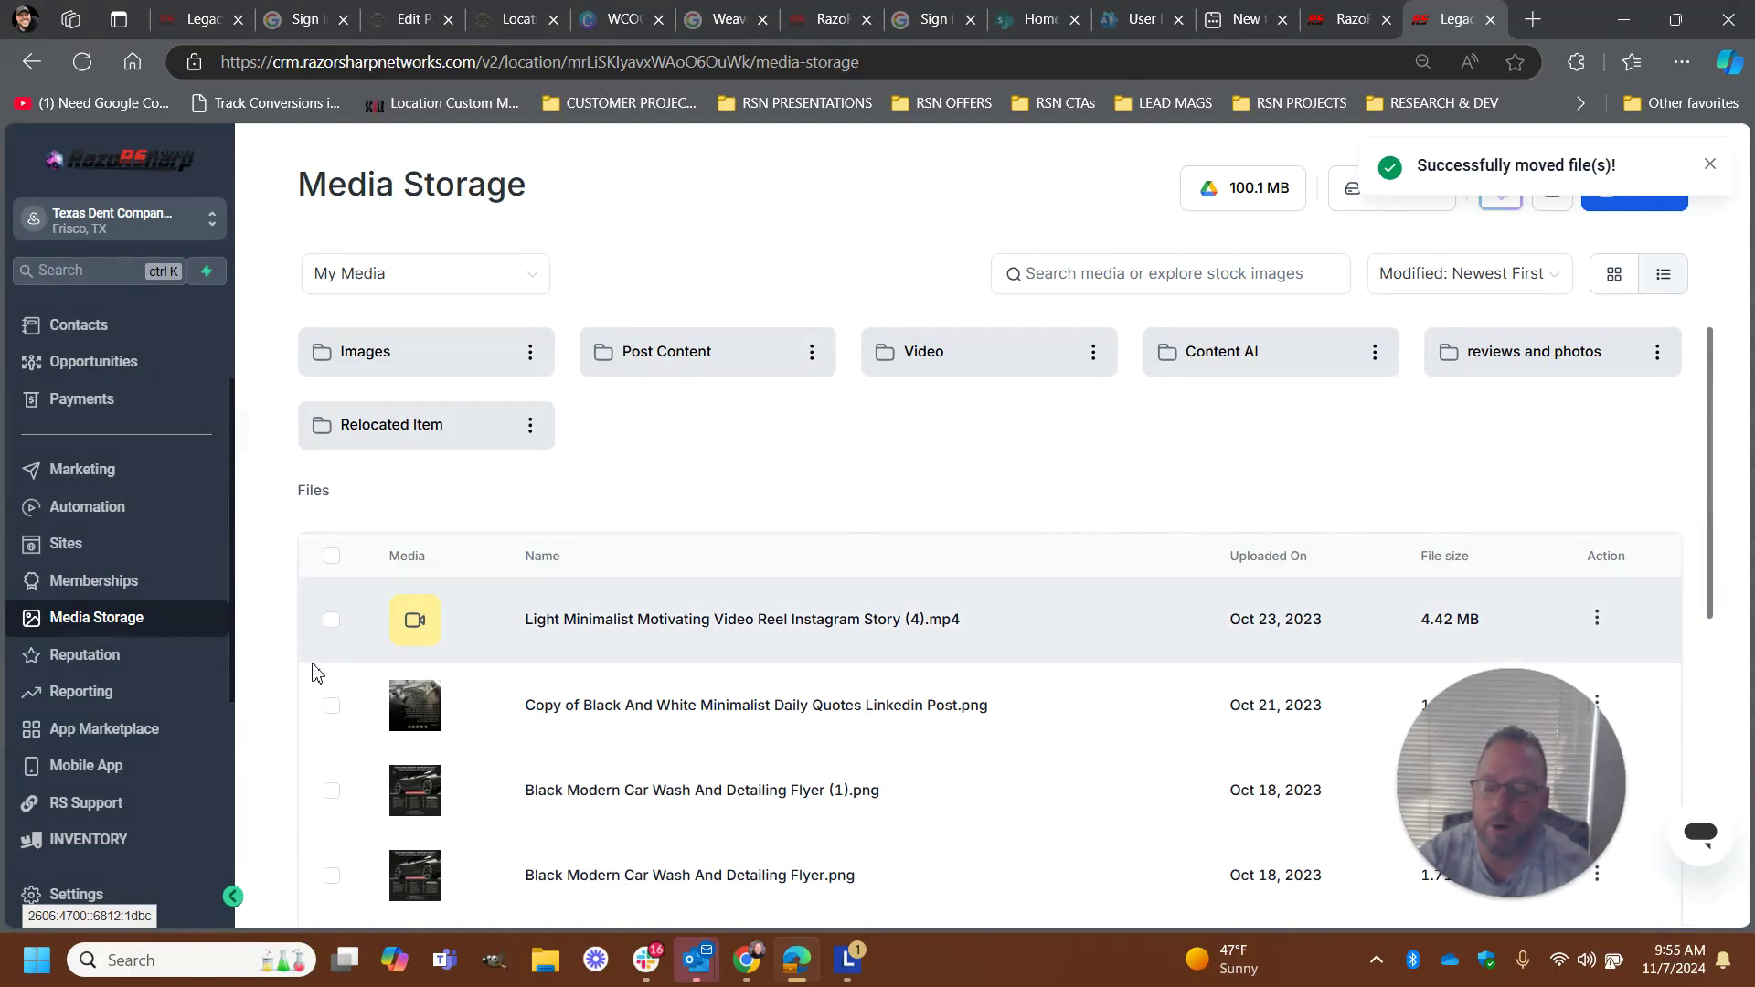
Select the last Light Minimalist video, then create a Preplanning folder inside Video and open it
left_click(332, 622)
left_click(941, 353)
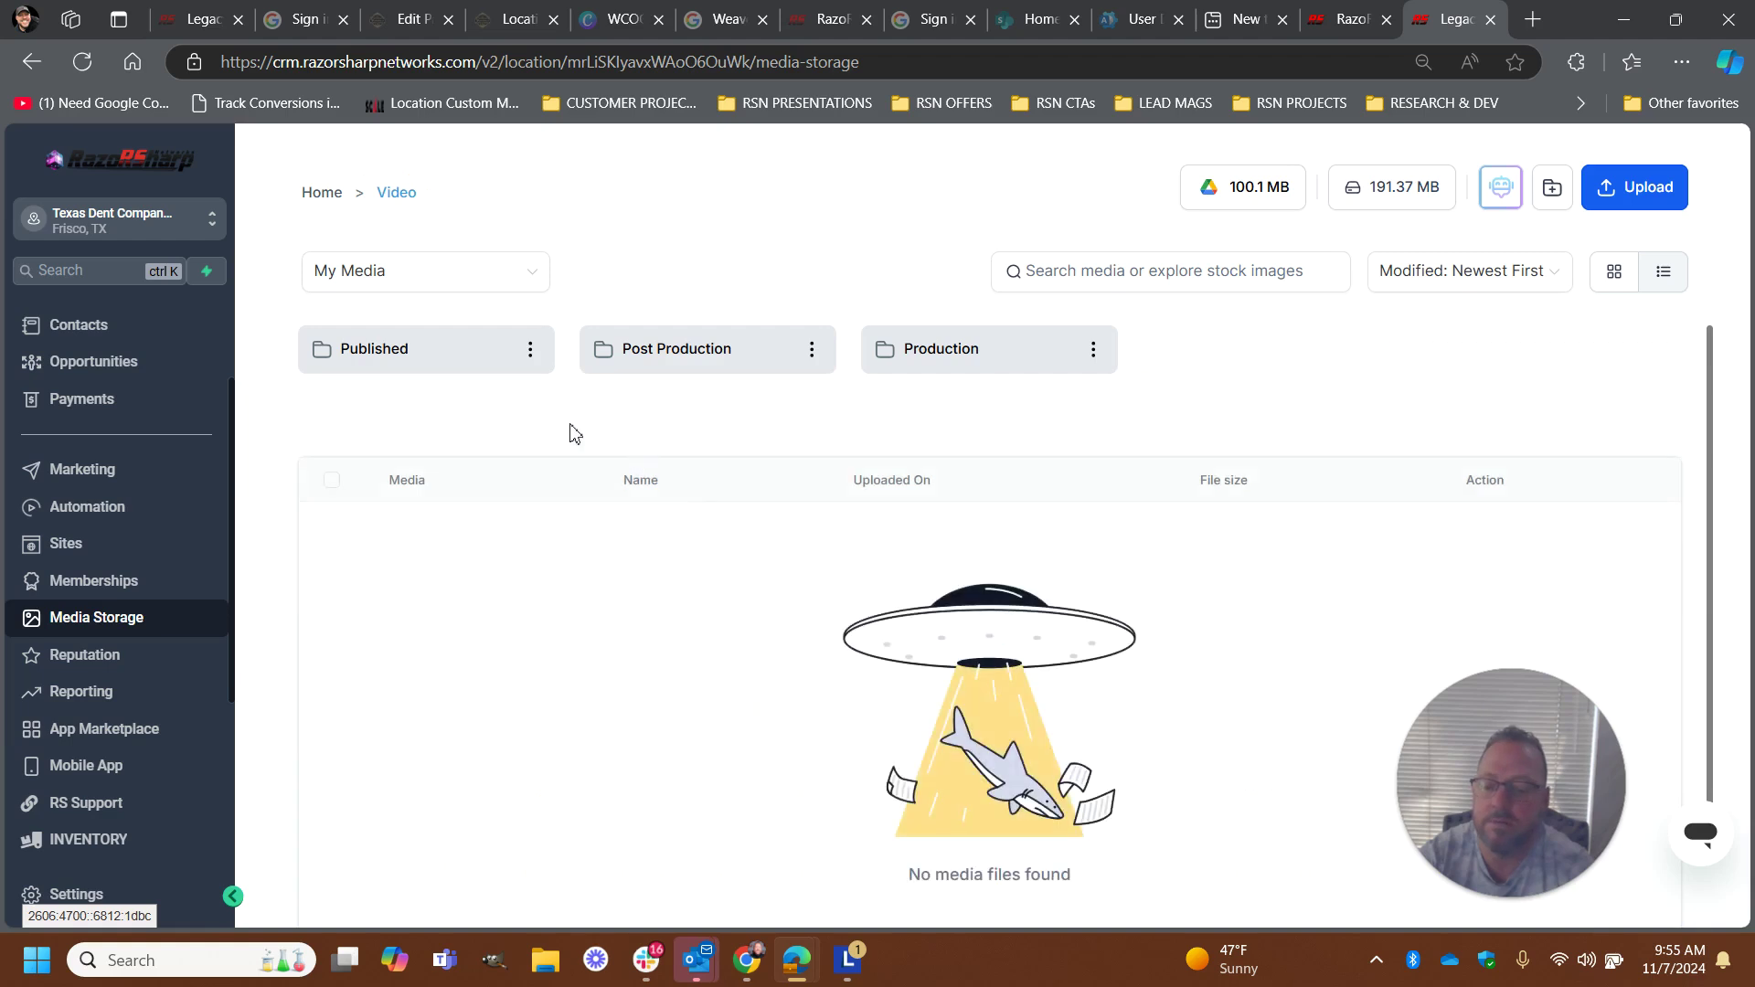
left_click(1553, 192)
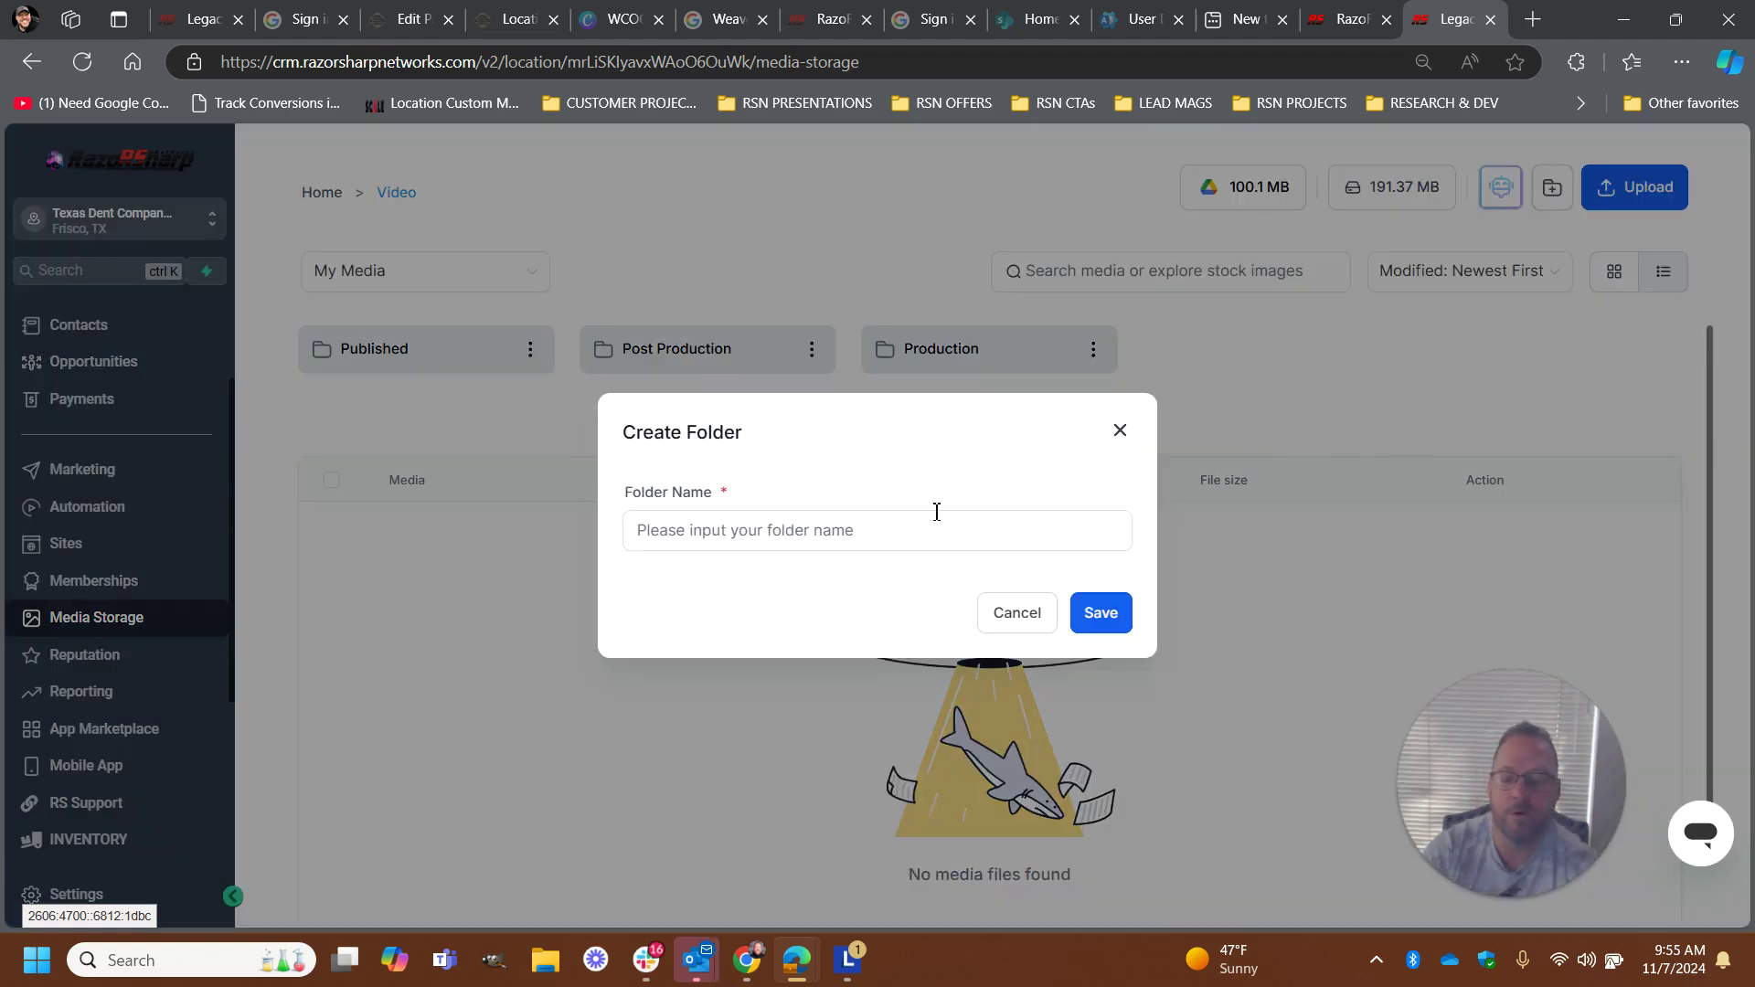
left_click(891, 534)
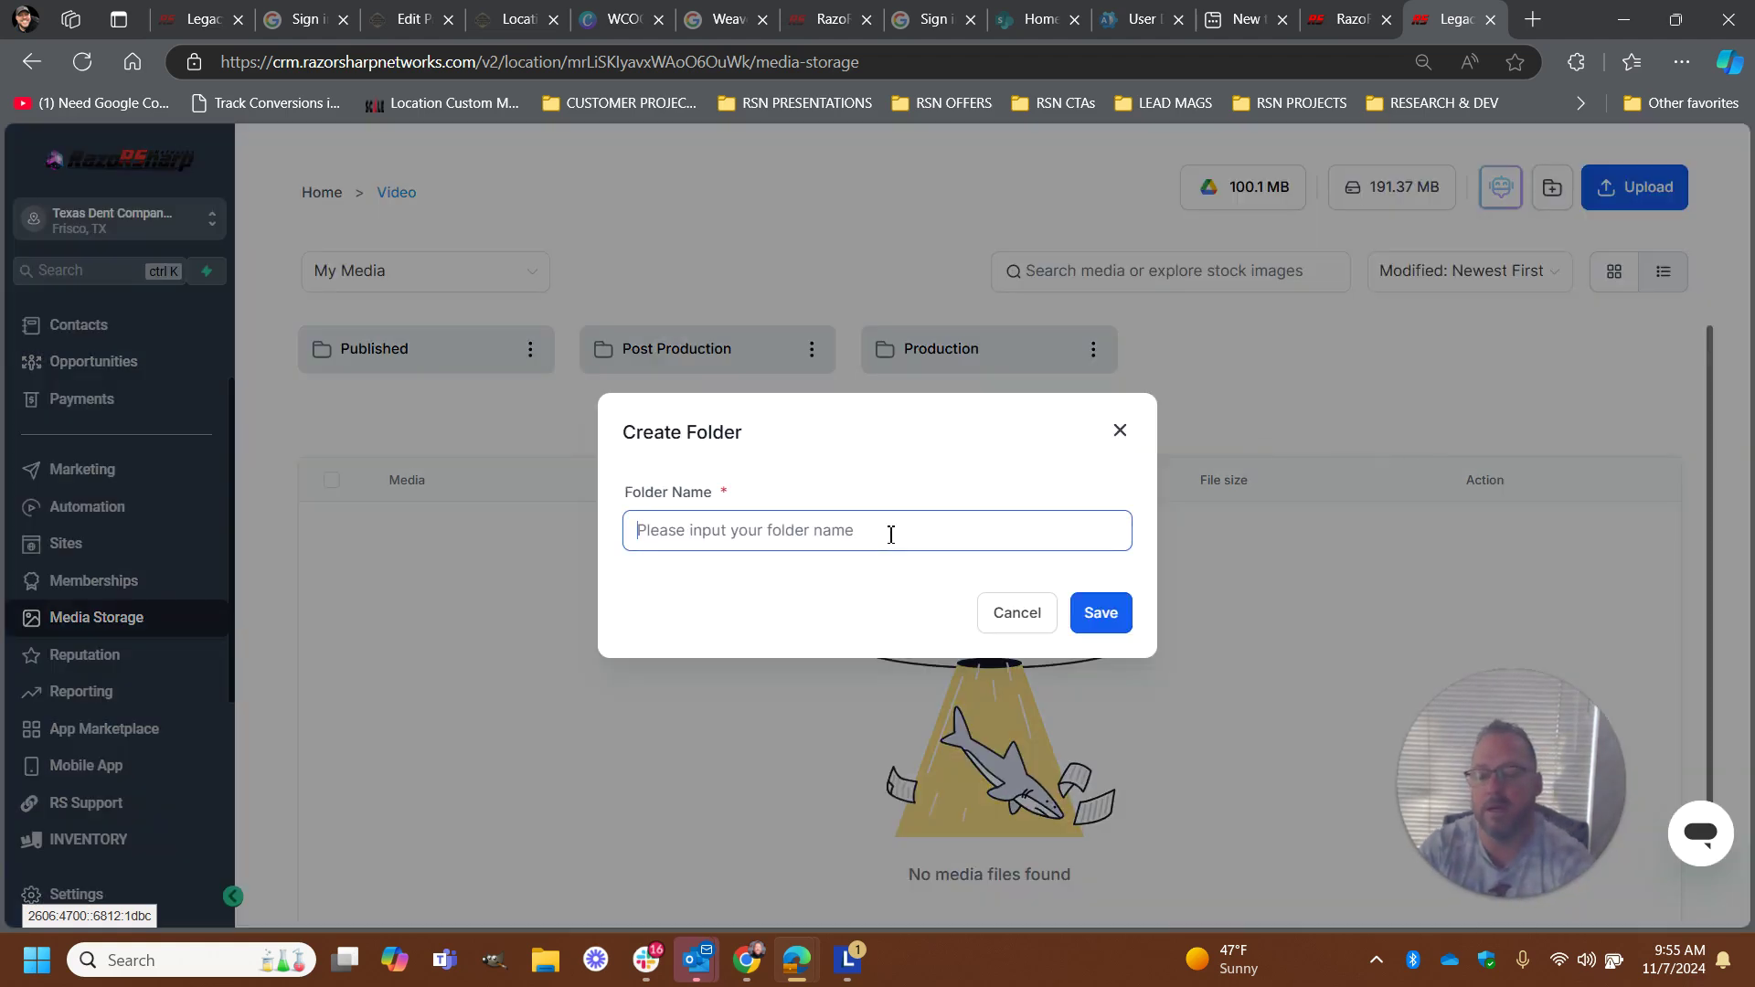
type("Preplanning")
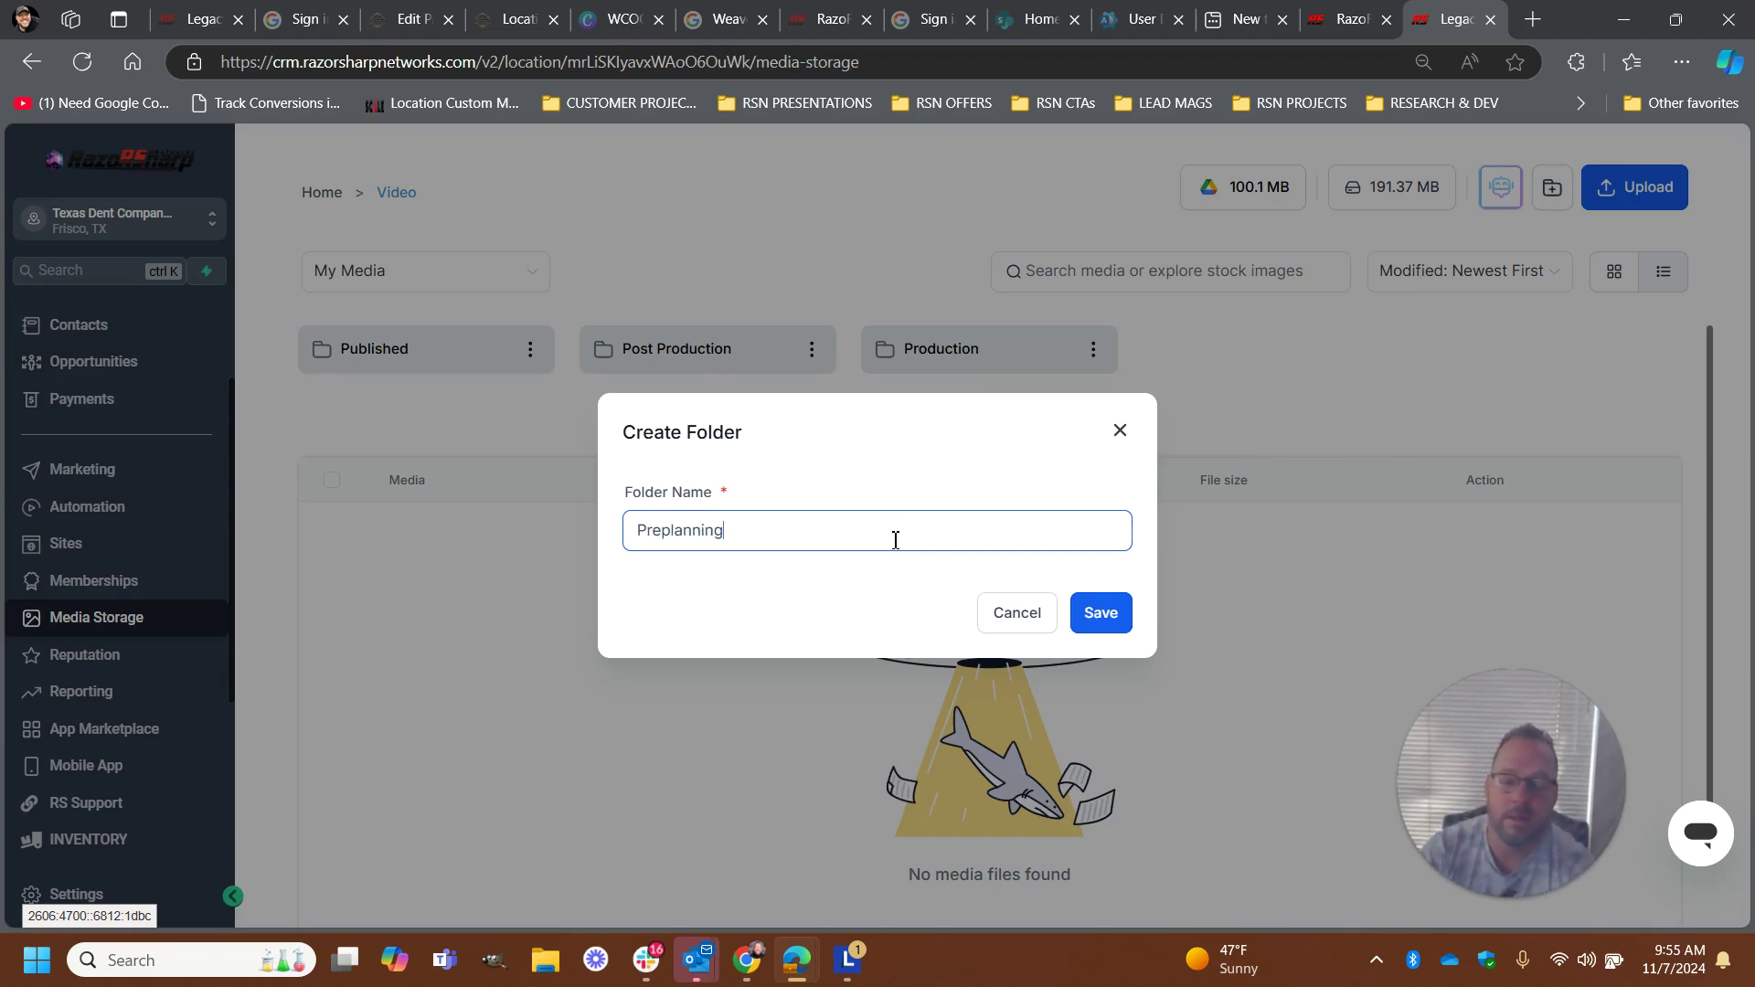
left_click(1128, 620)
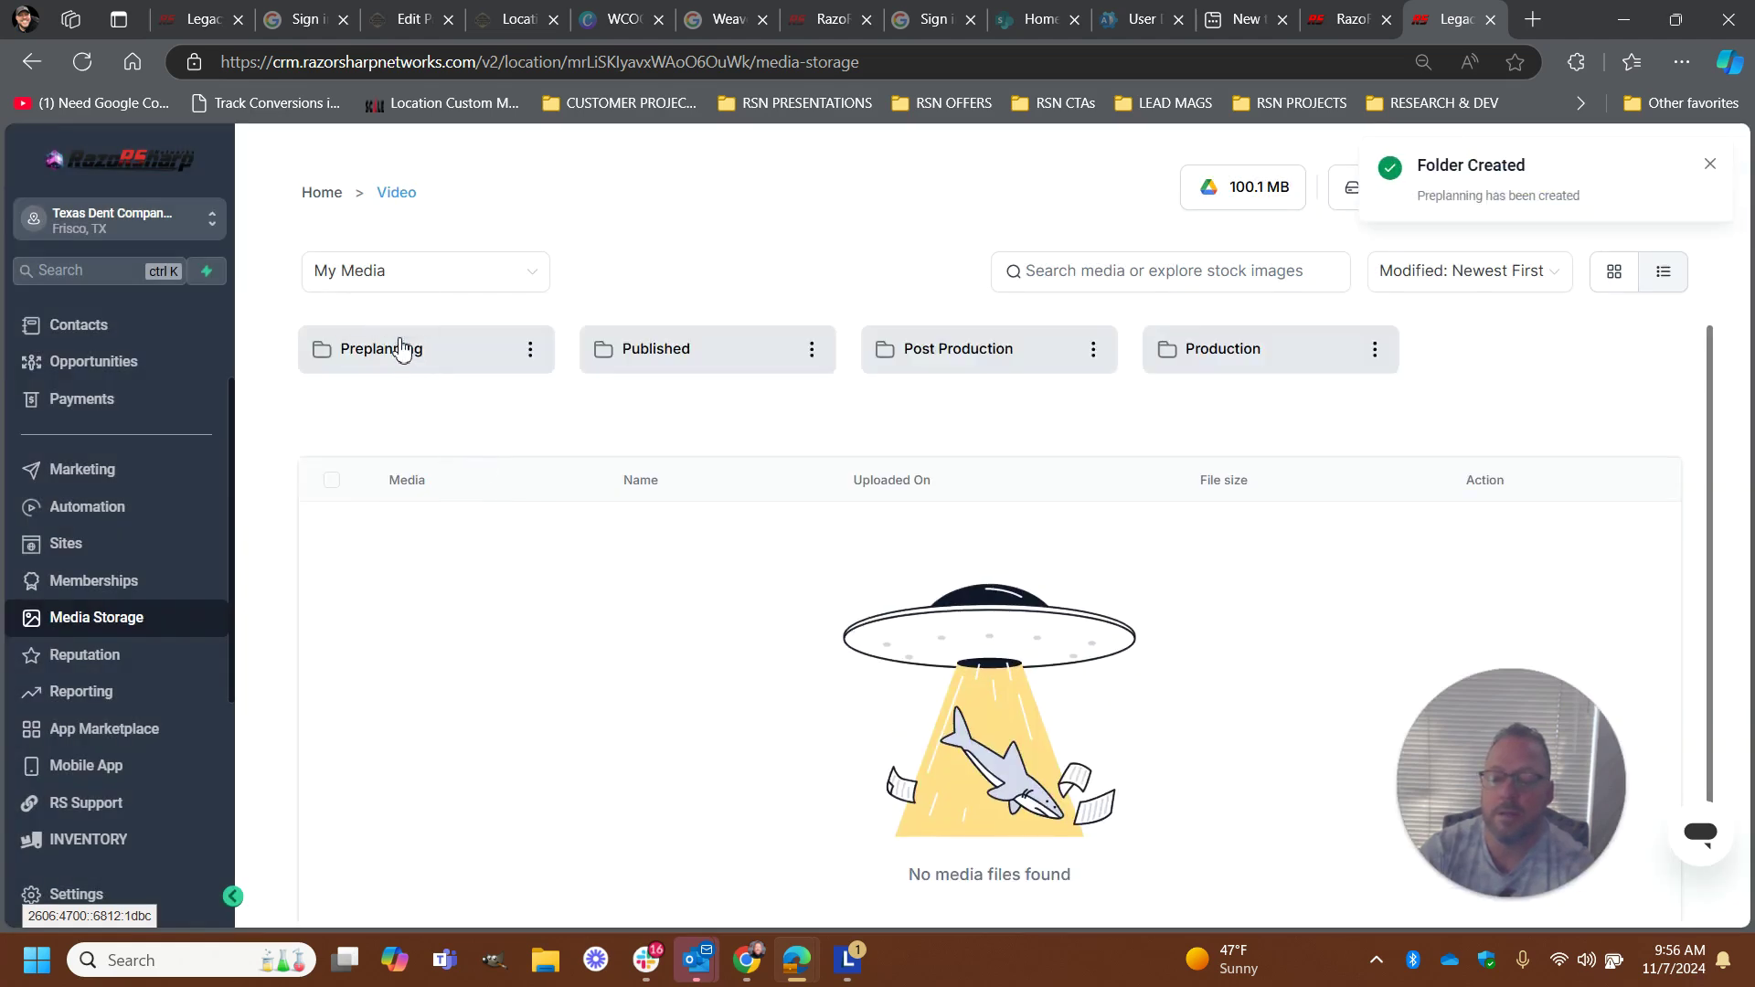
left_click(403, 348)
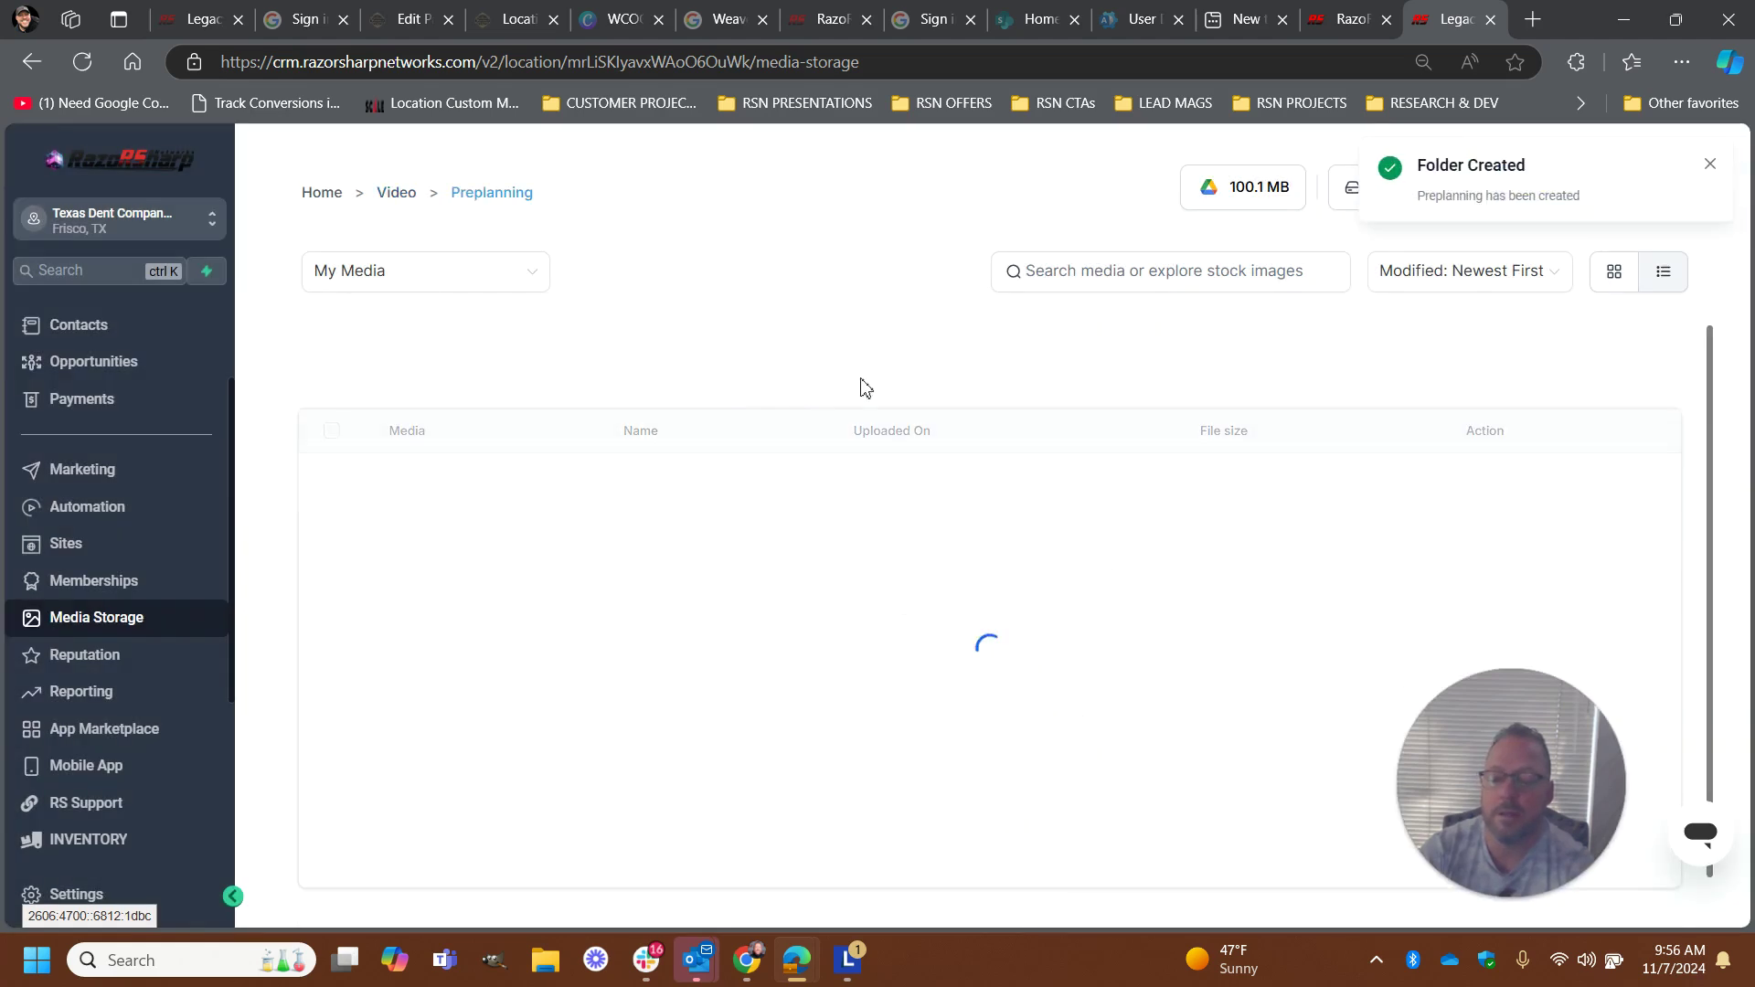
Create a Content subfolder inside Preplanning
left_click(1710, 167)
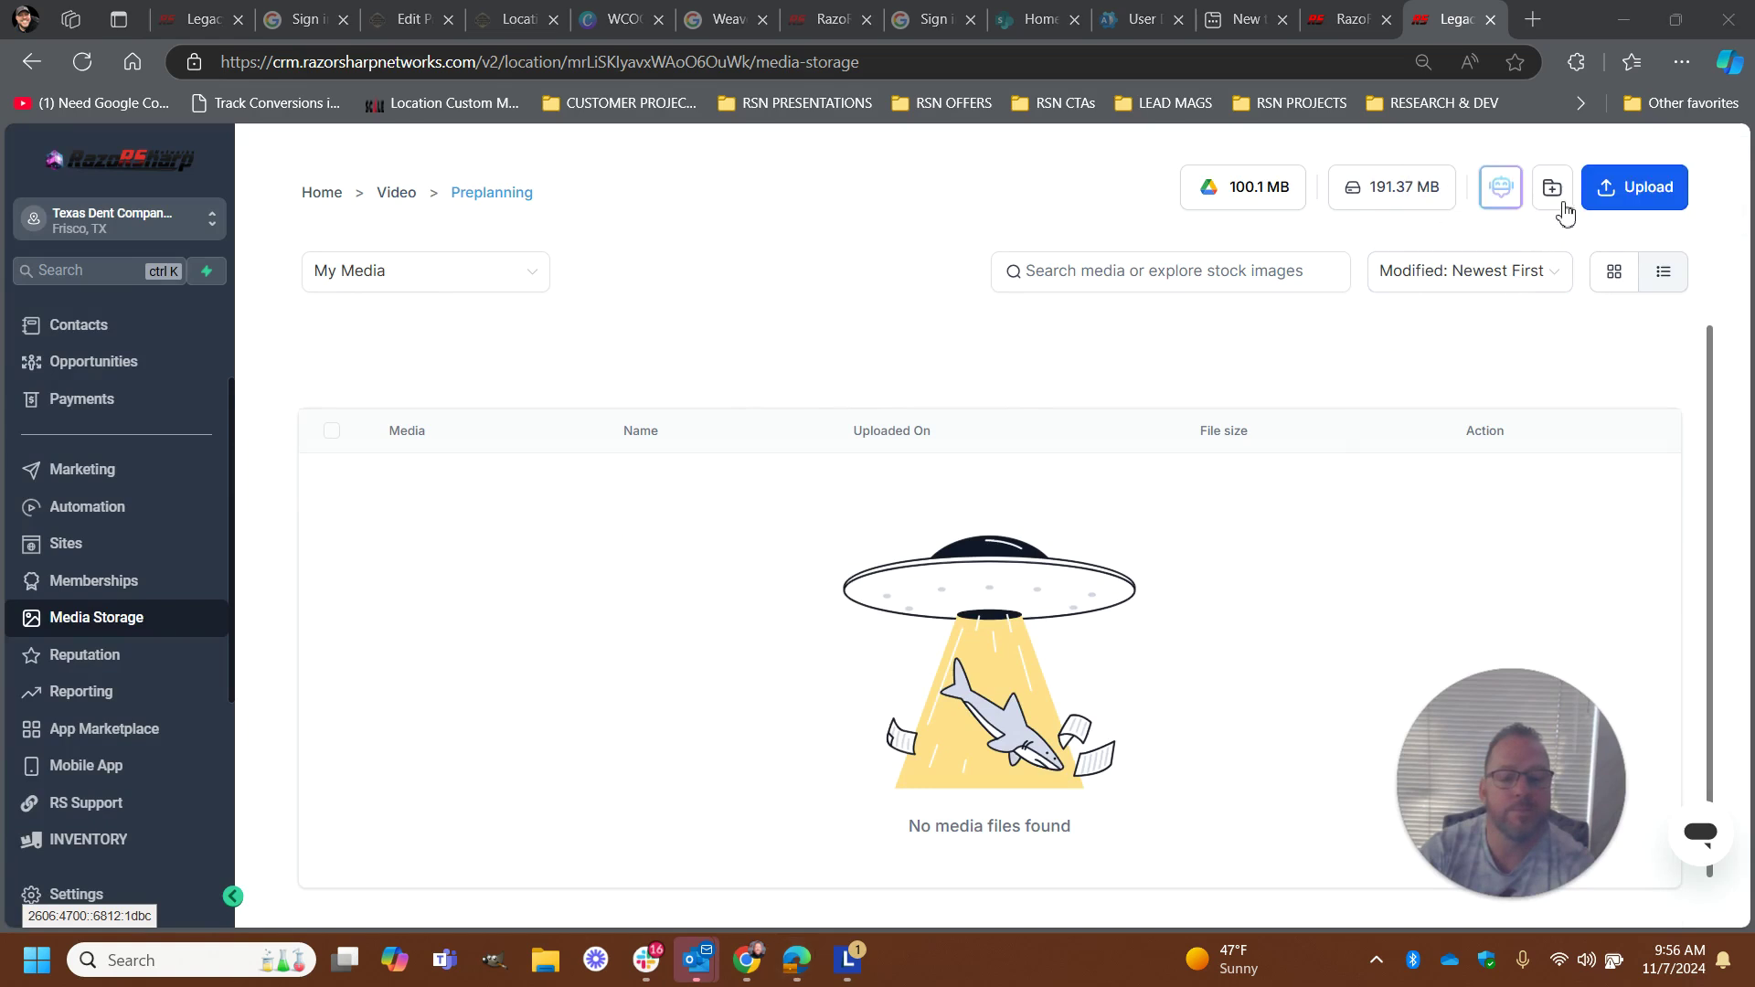
left_click(1553, 189)
left_click(748, 530)
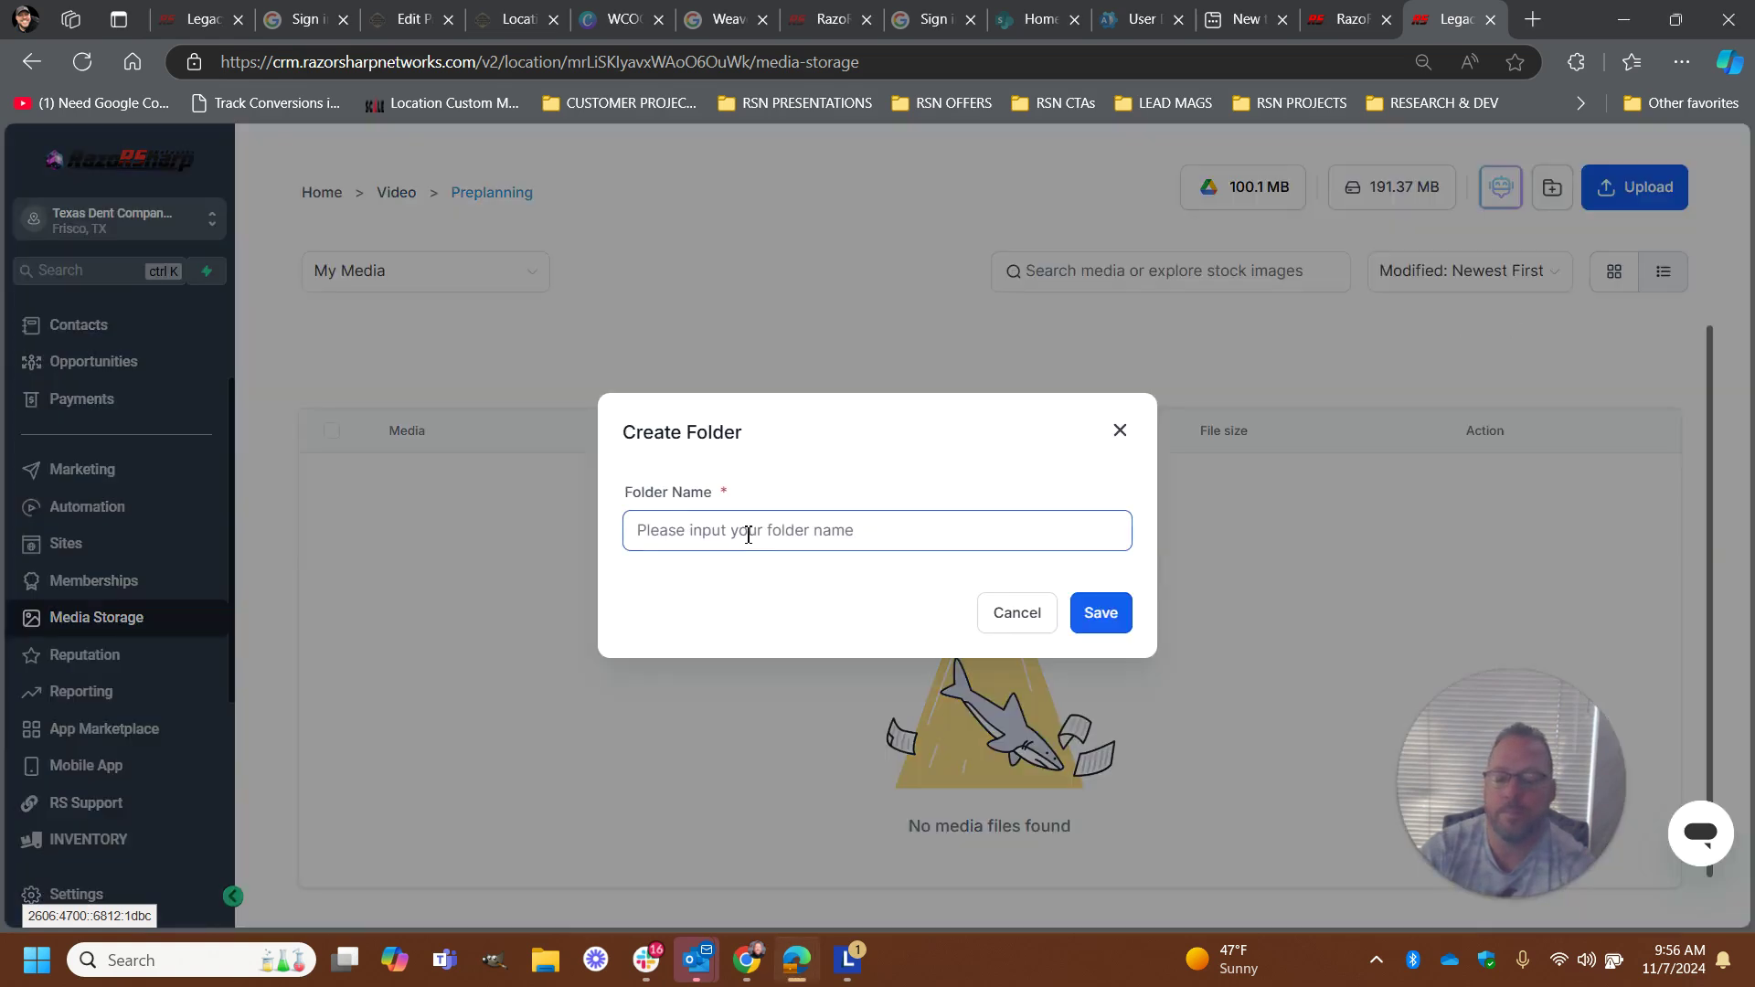
type("Content")
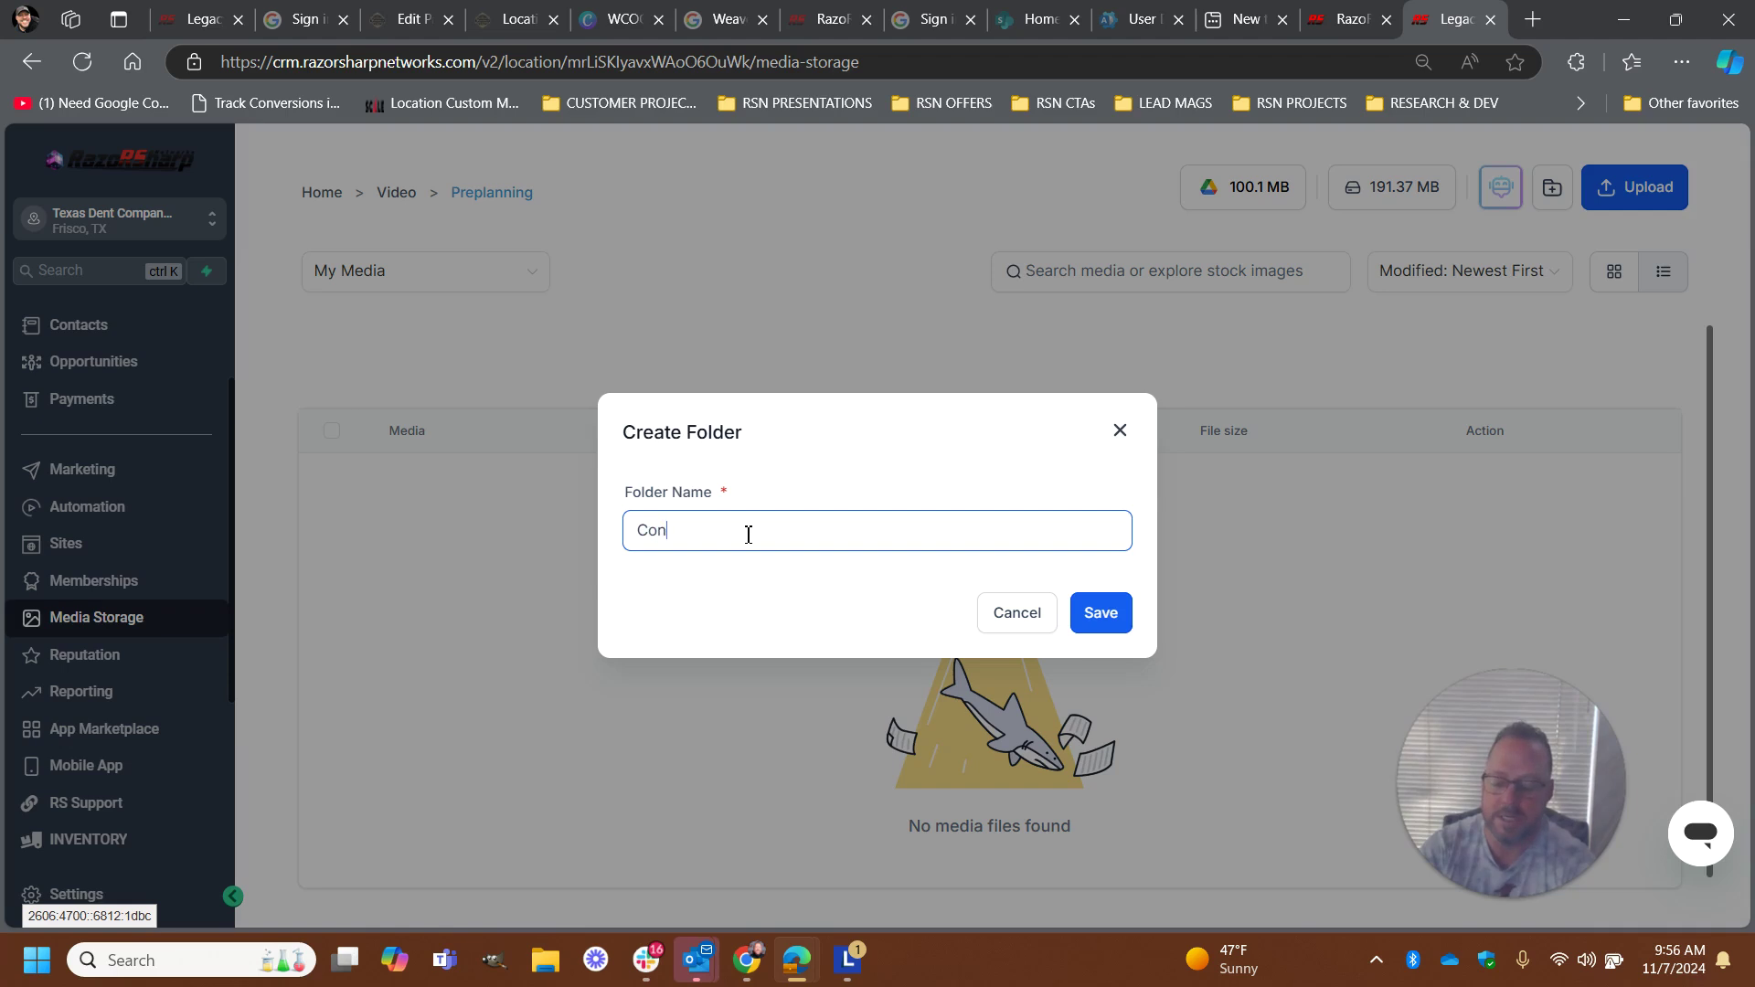
left_click(1118, 621)
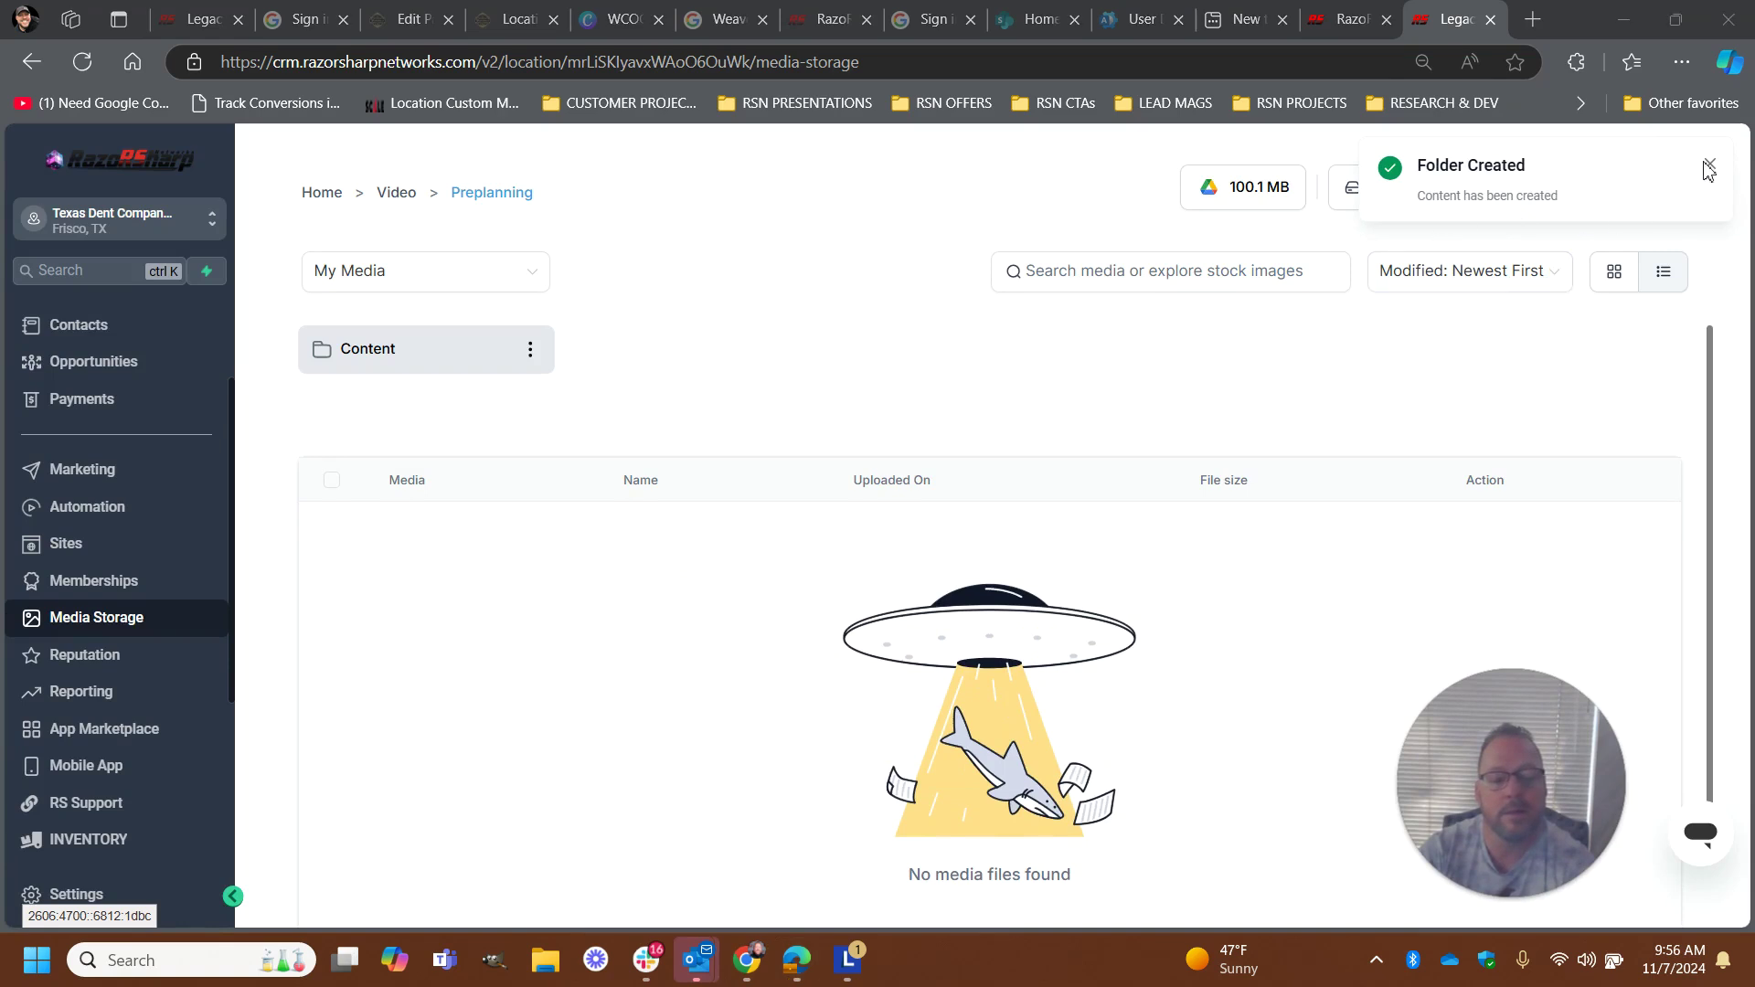
Create a PSA & Announcements subfolder inside Preplanning
left_click(1712, 165)
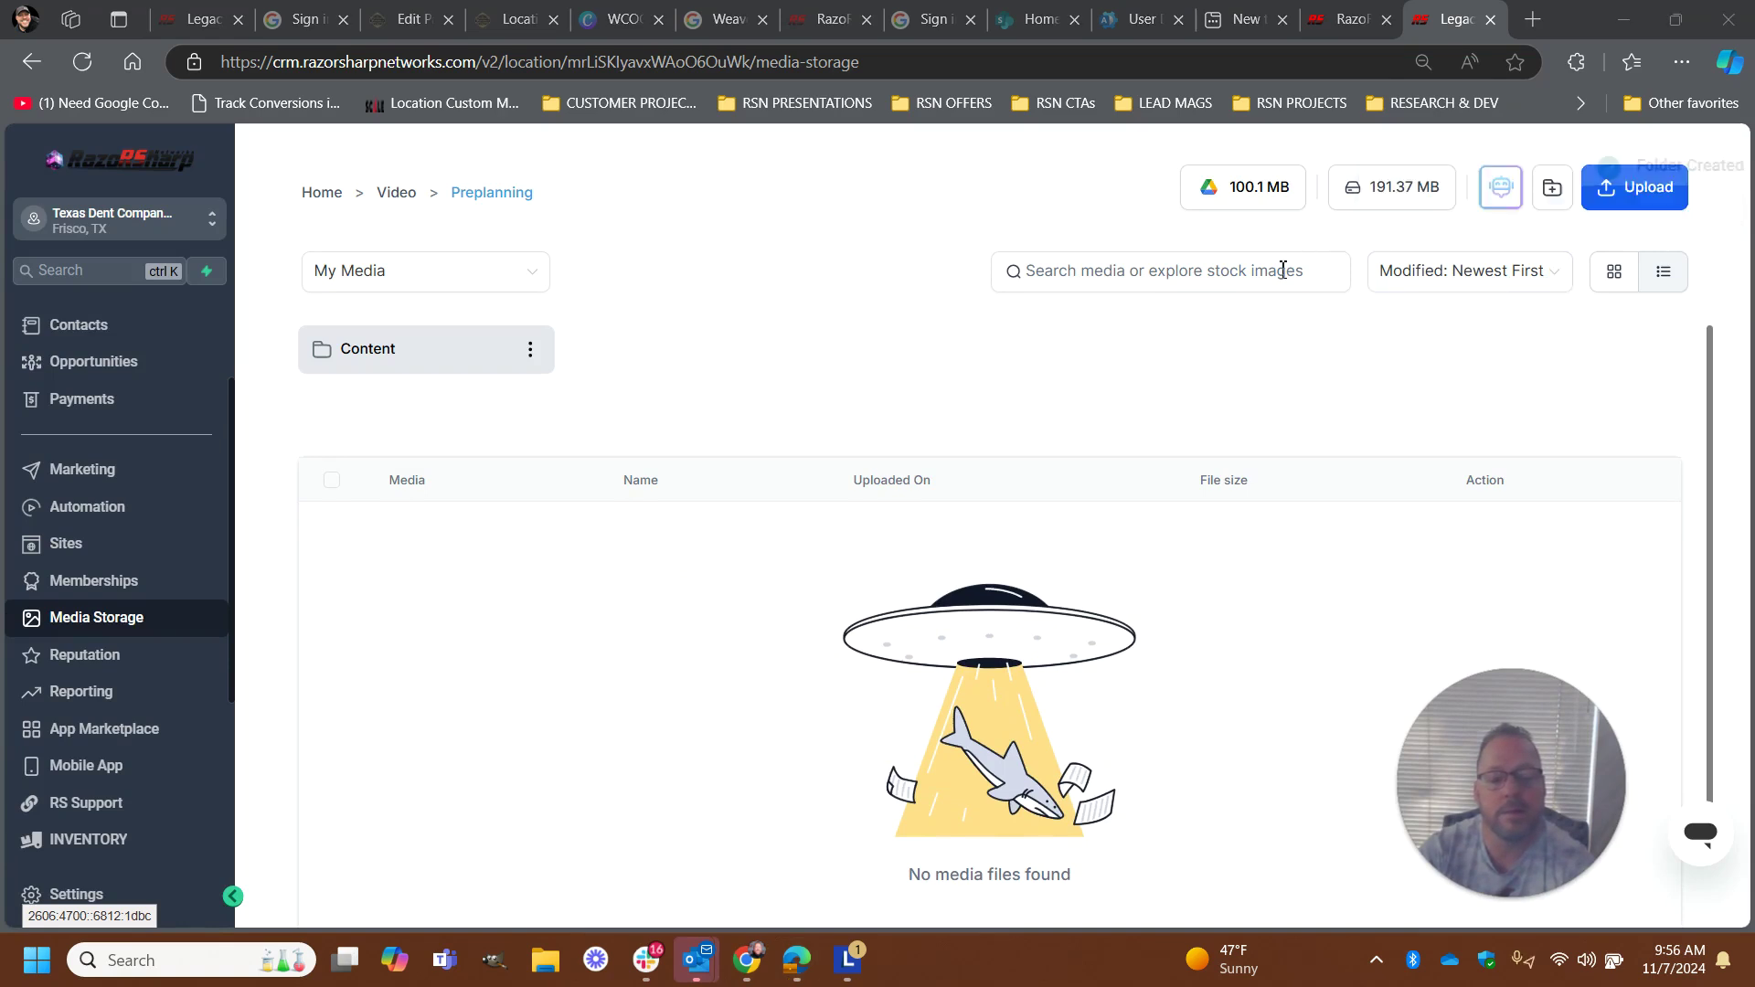
left_click(1553, 191)
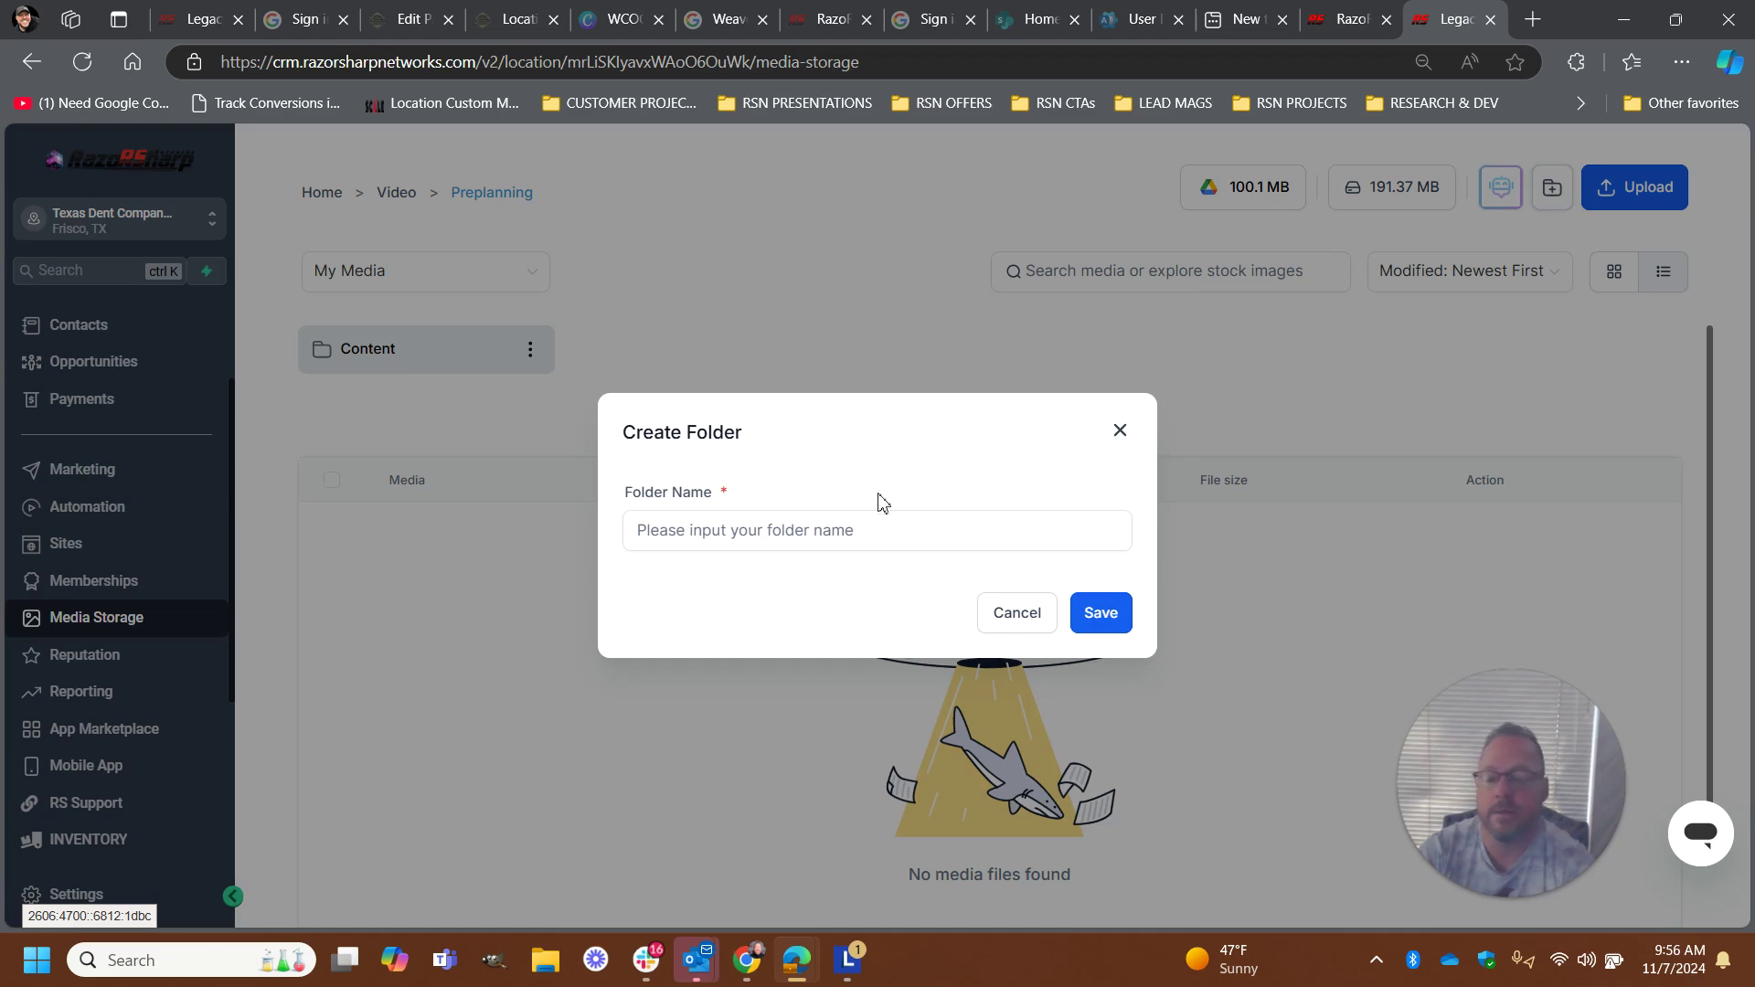
left_click(828, 537)
type("PSA & Annou")
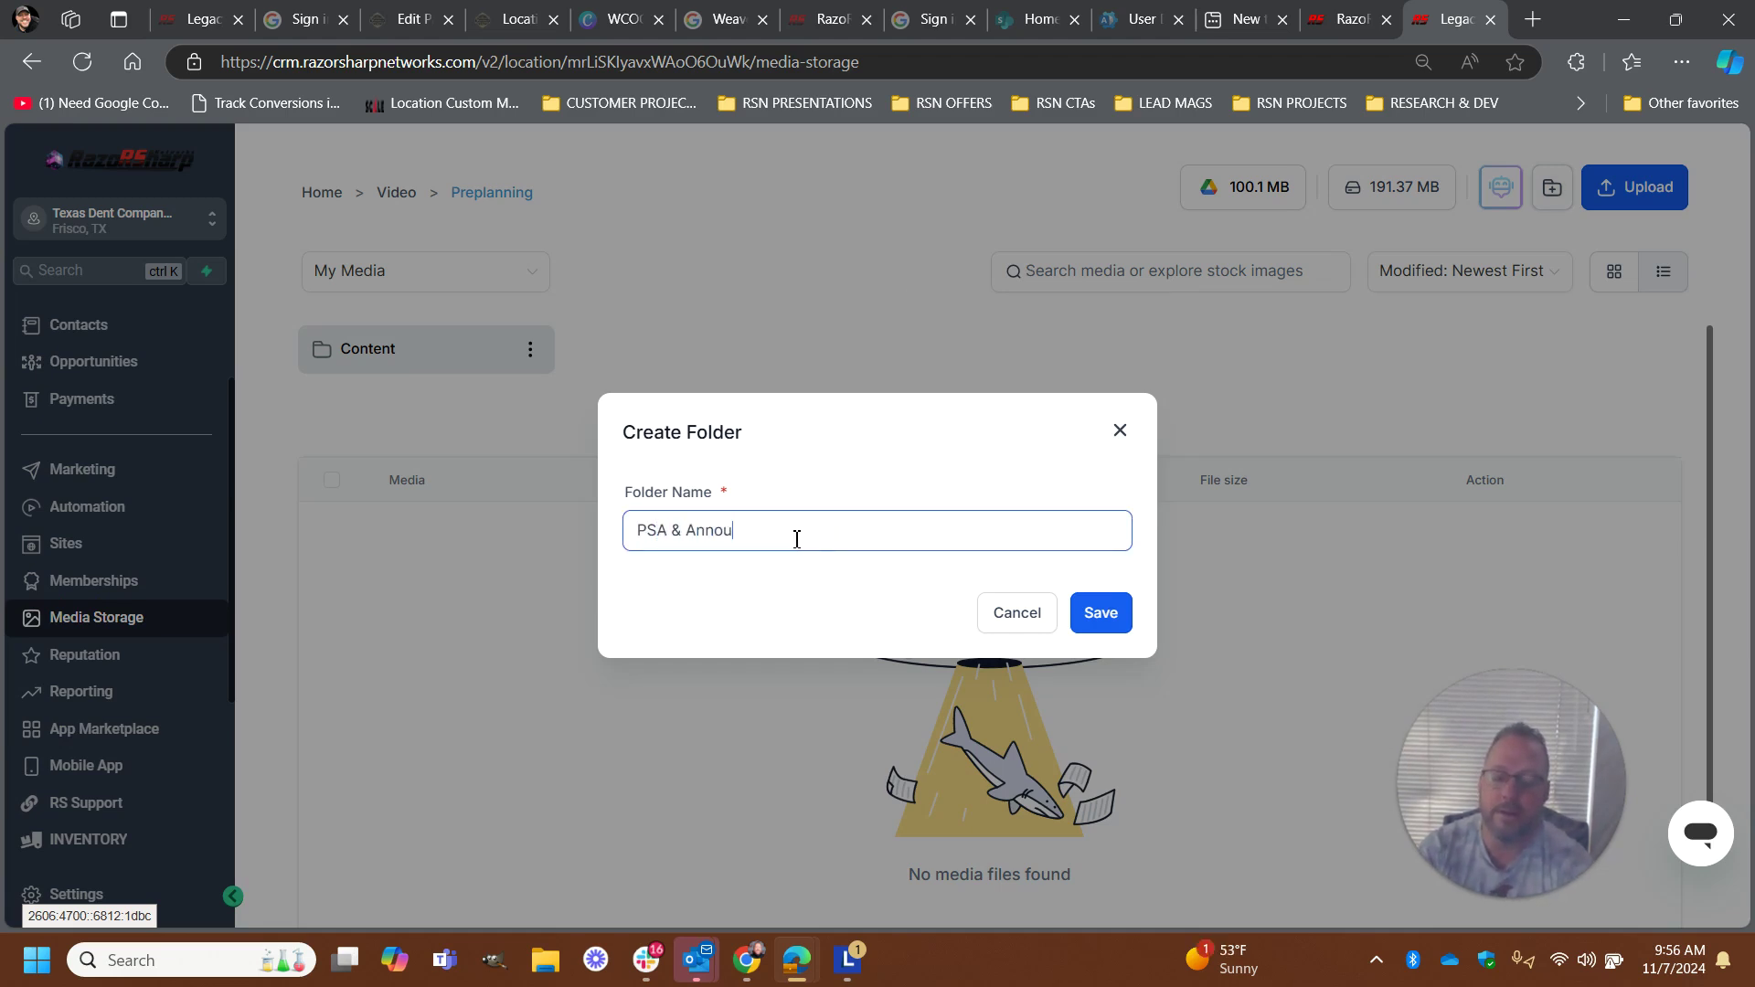
type("ncements")
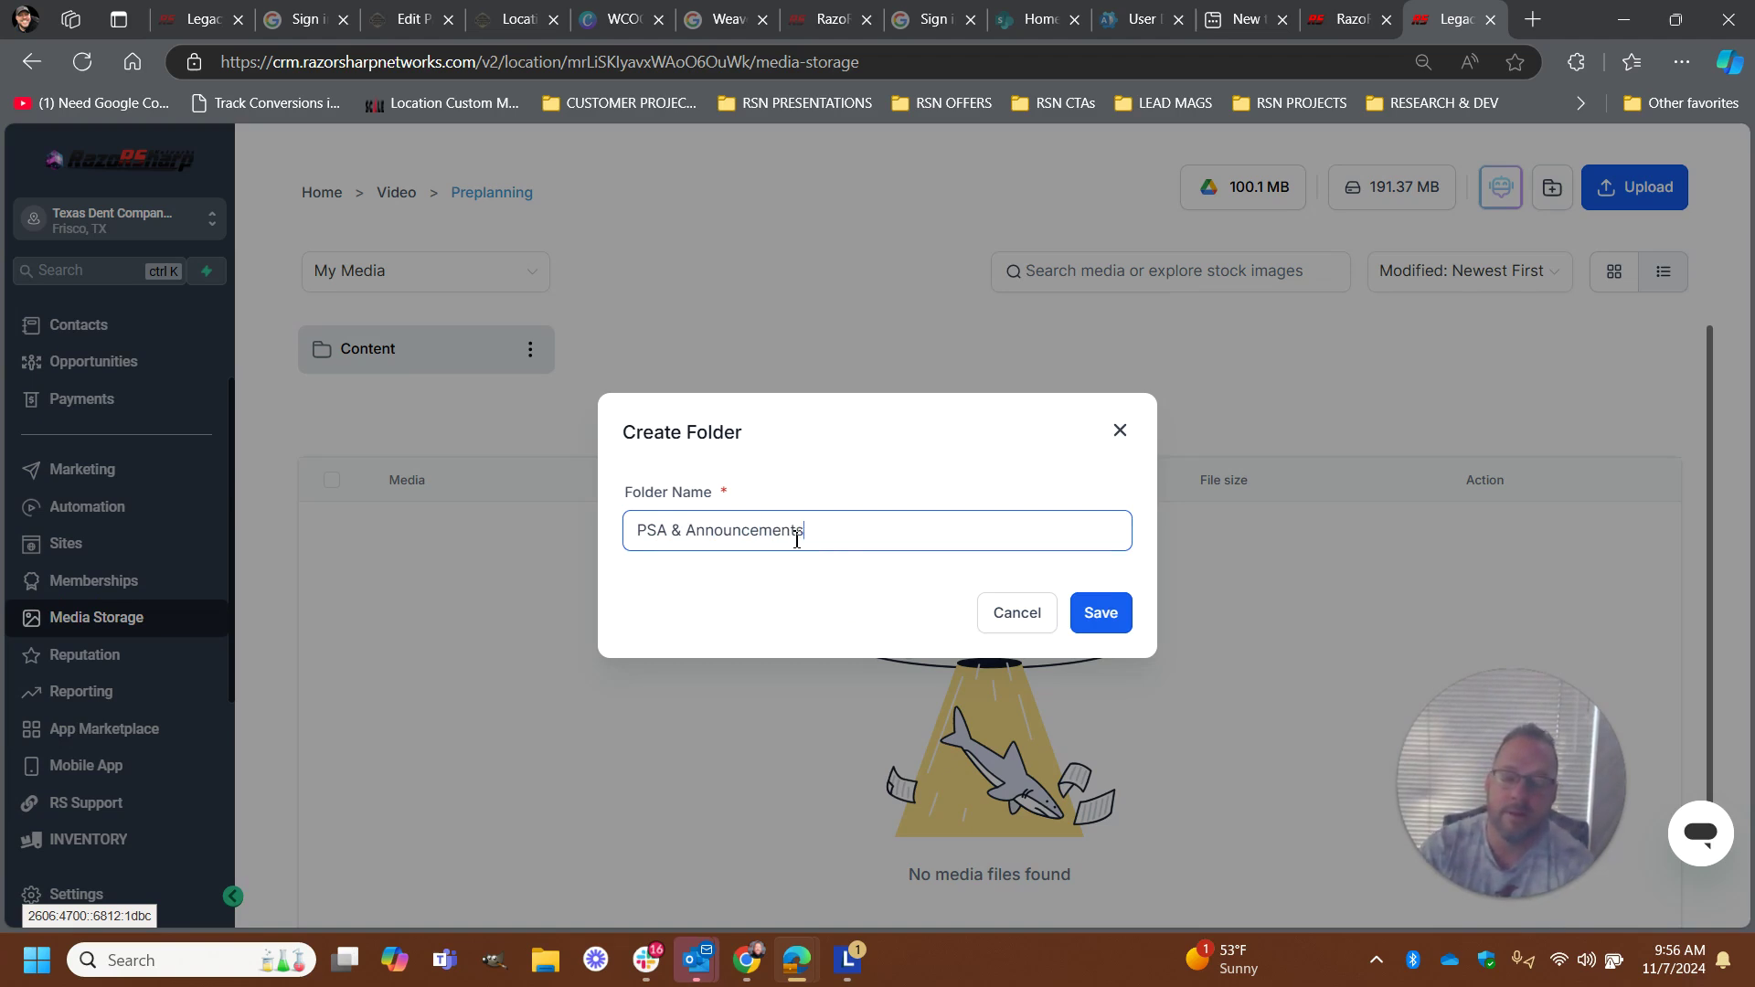
left_click(1101, 612)
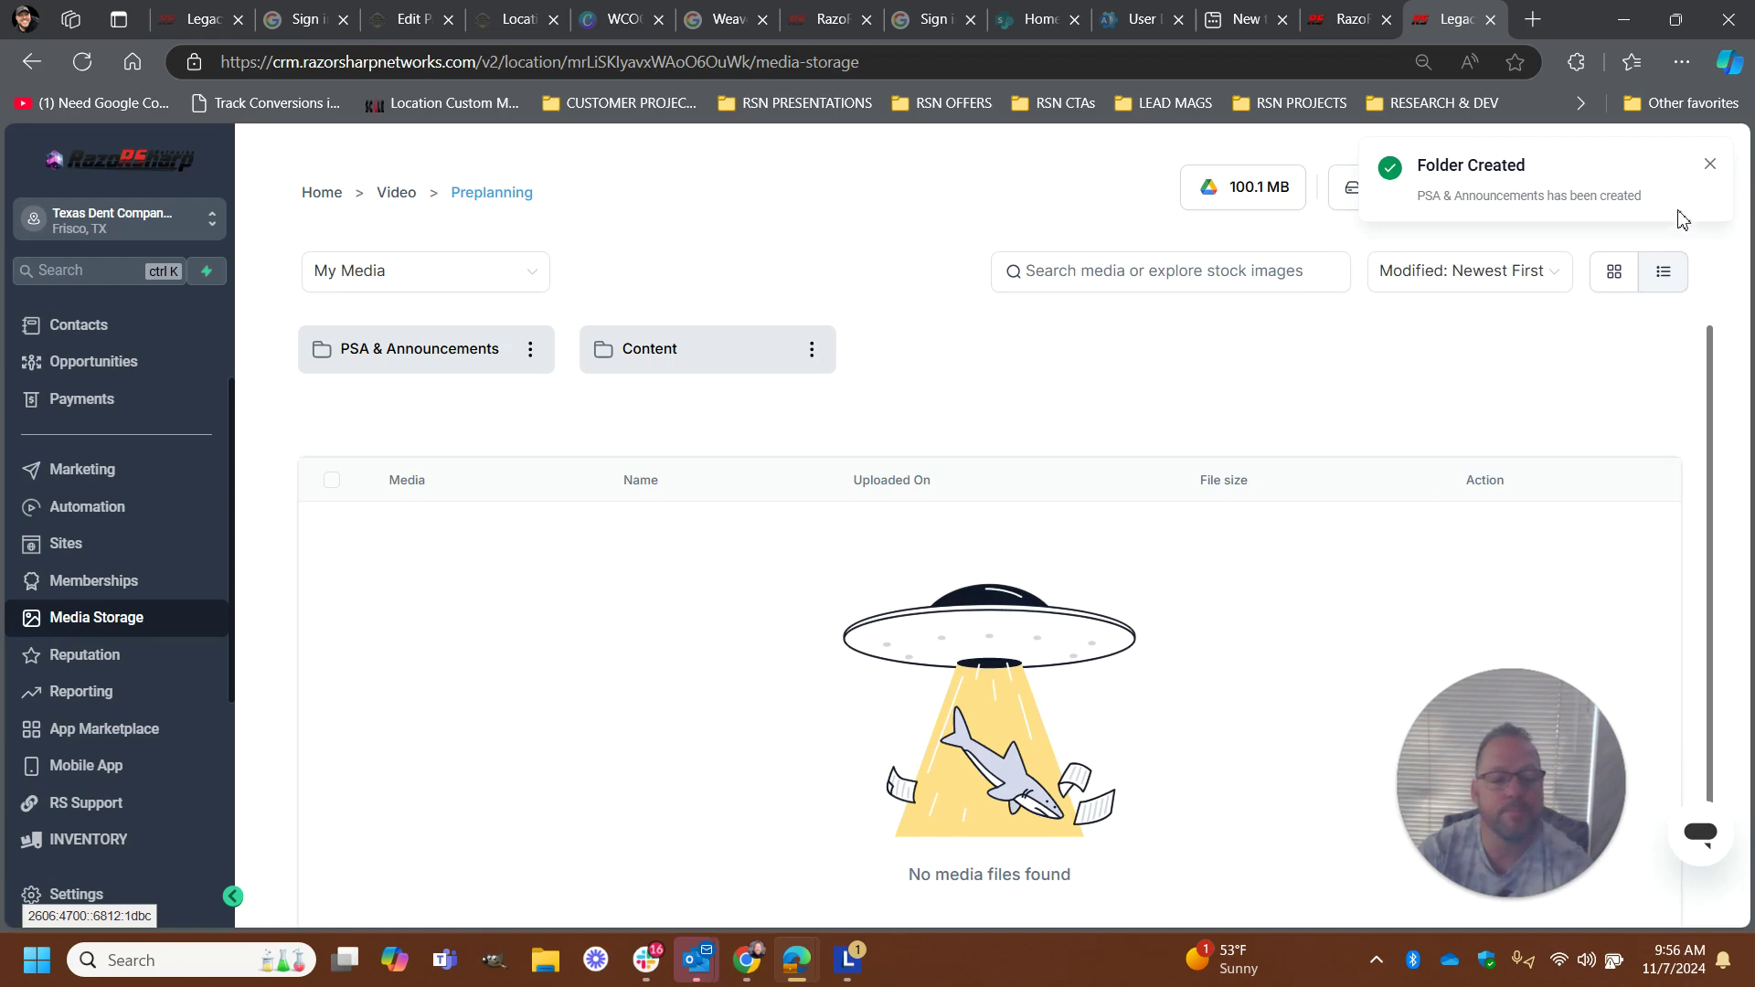
Start a third new folder in Preplanning, naming it Intro/Outros
left_click(1708, 165)
left_click(1553, 194)
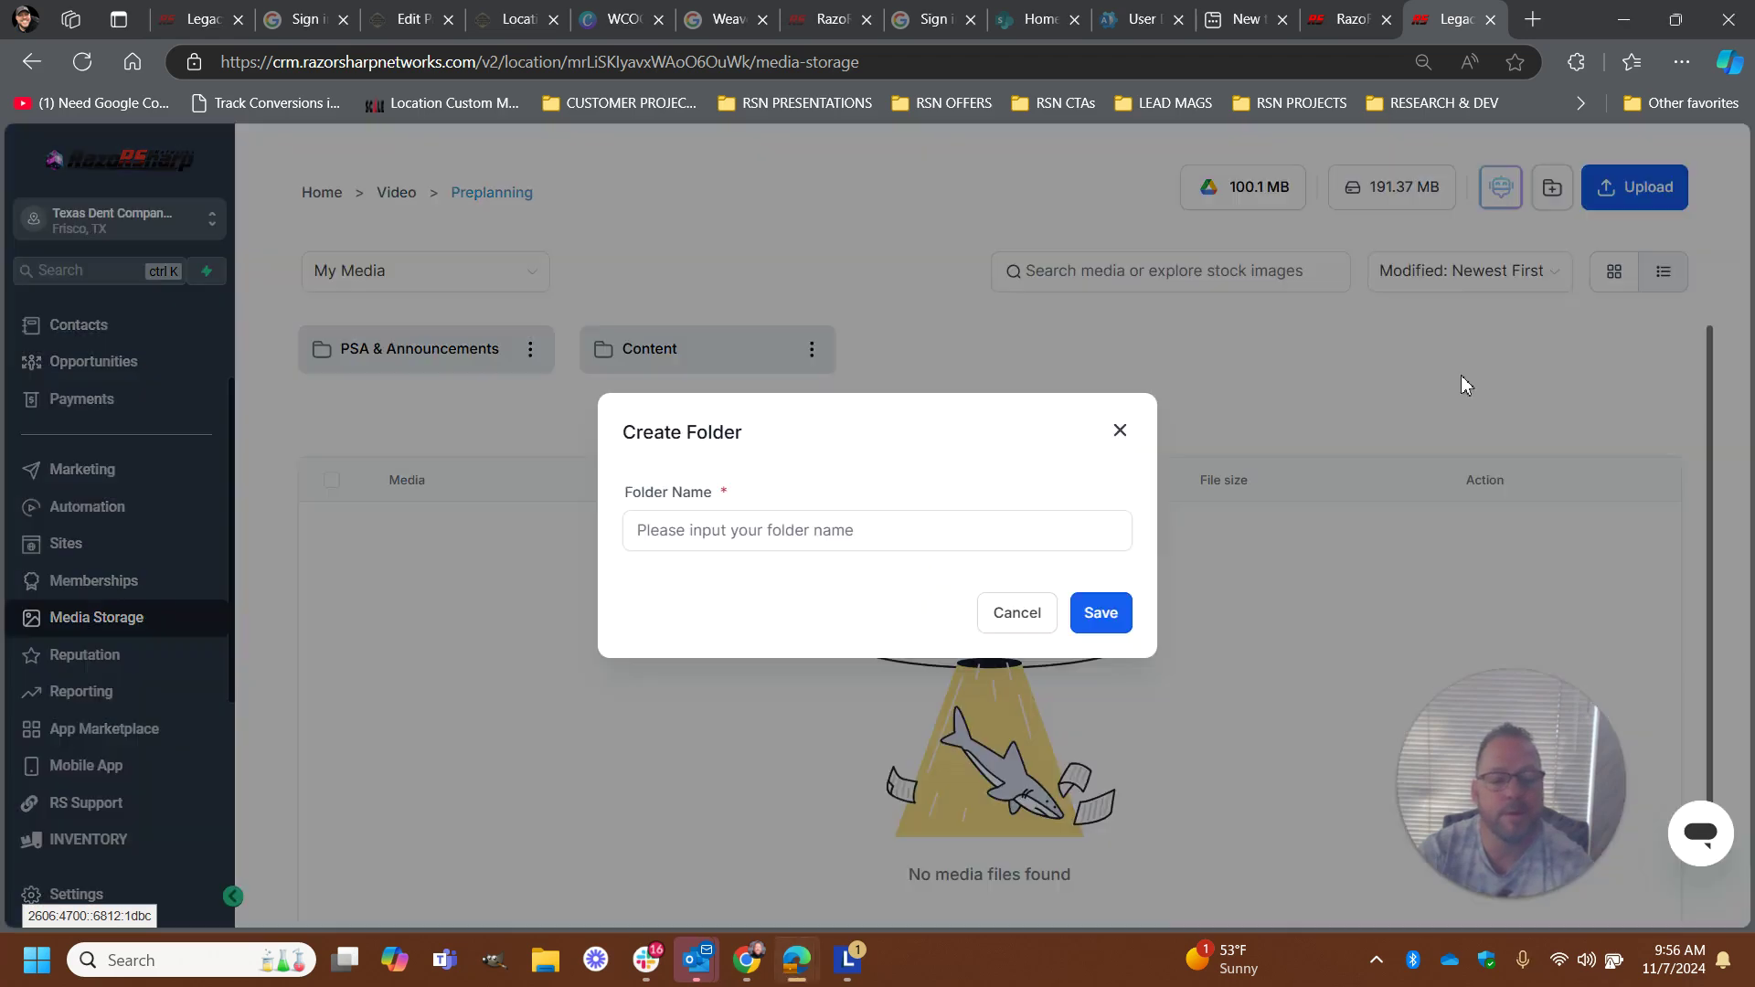
left_click(857, 548)
type("Intro/Outros")
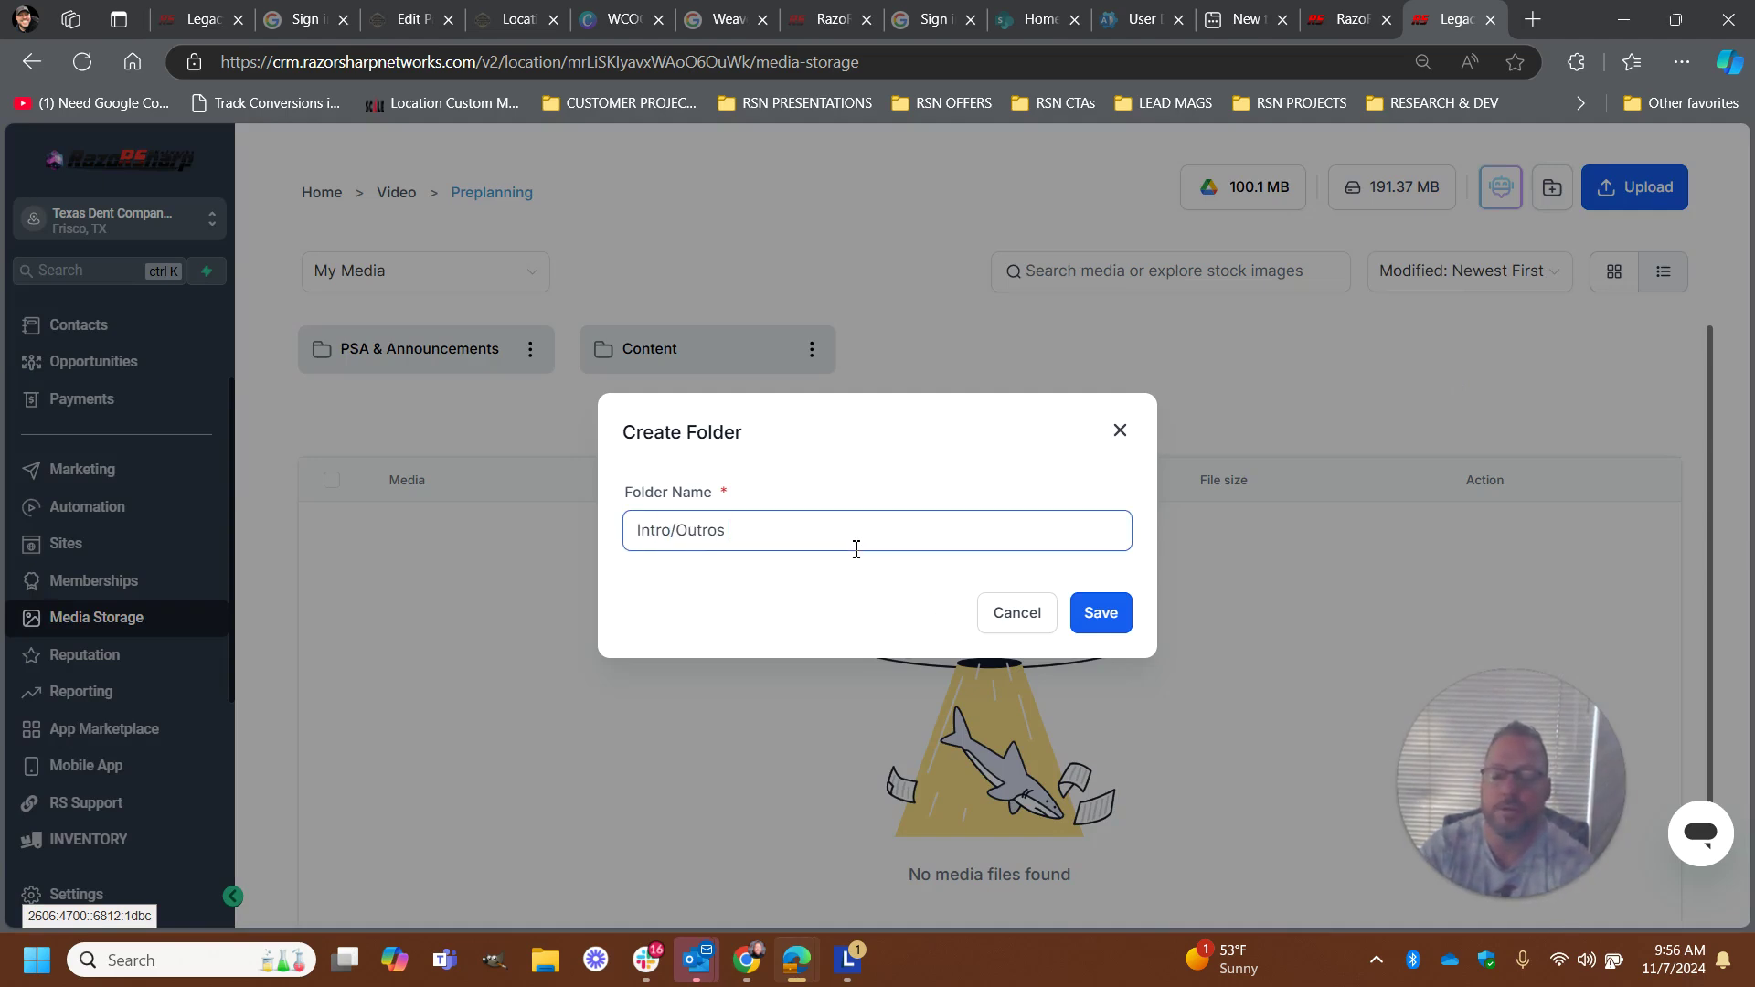
Save the Intro/Outros folder alongside Content and PSA & Announcements in Preplanning
left_click(1090, 622)
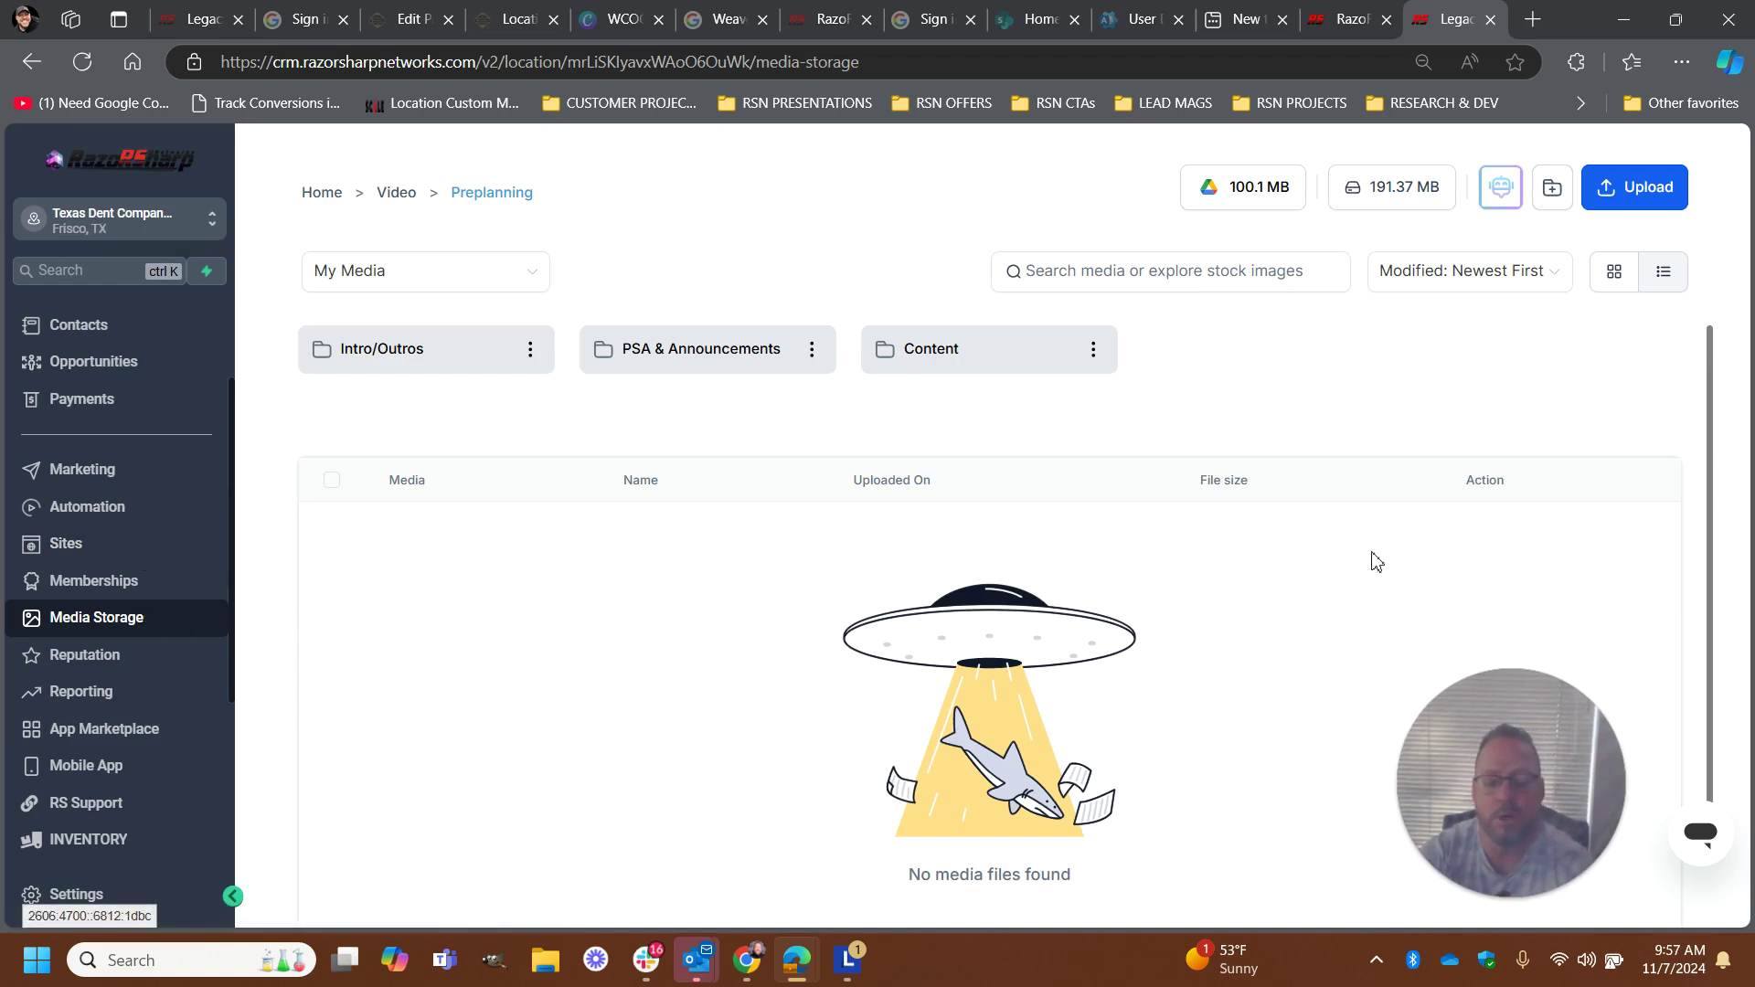
mouse_move(1424, 862)
left_click_drag(1516, 770, 261, 771)
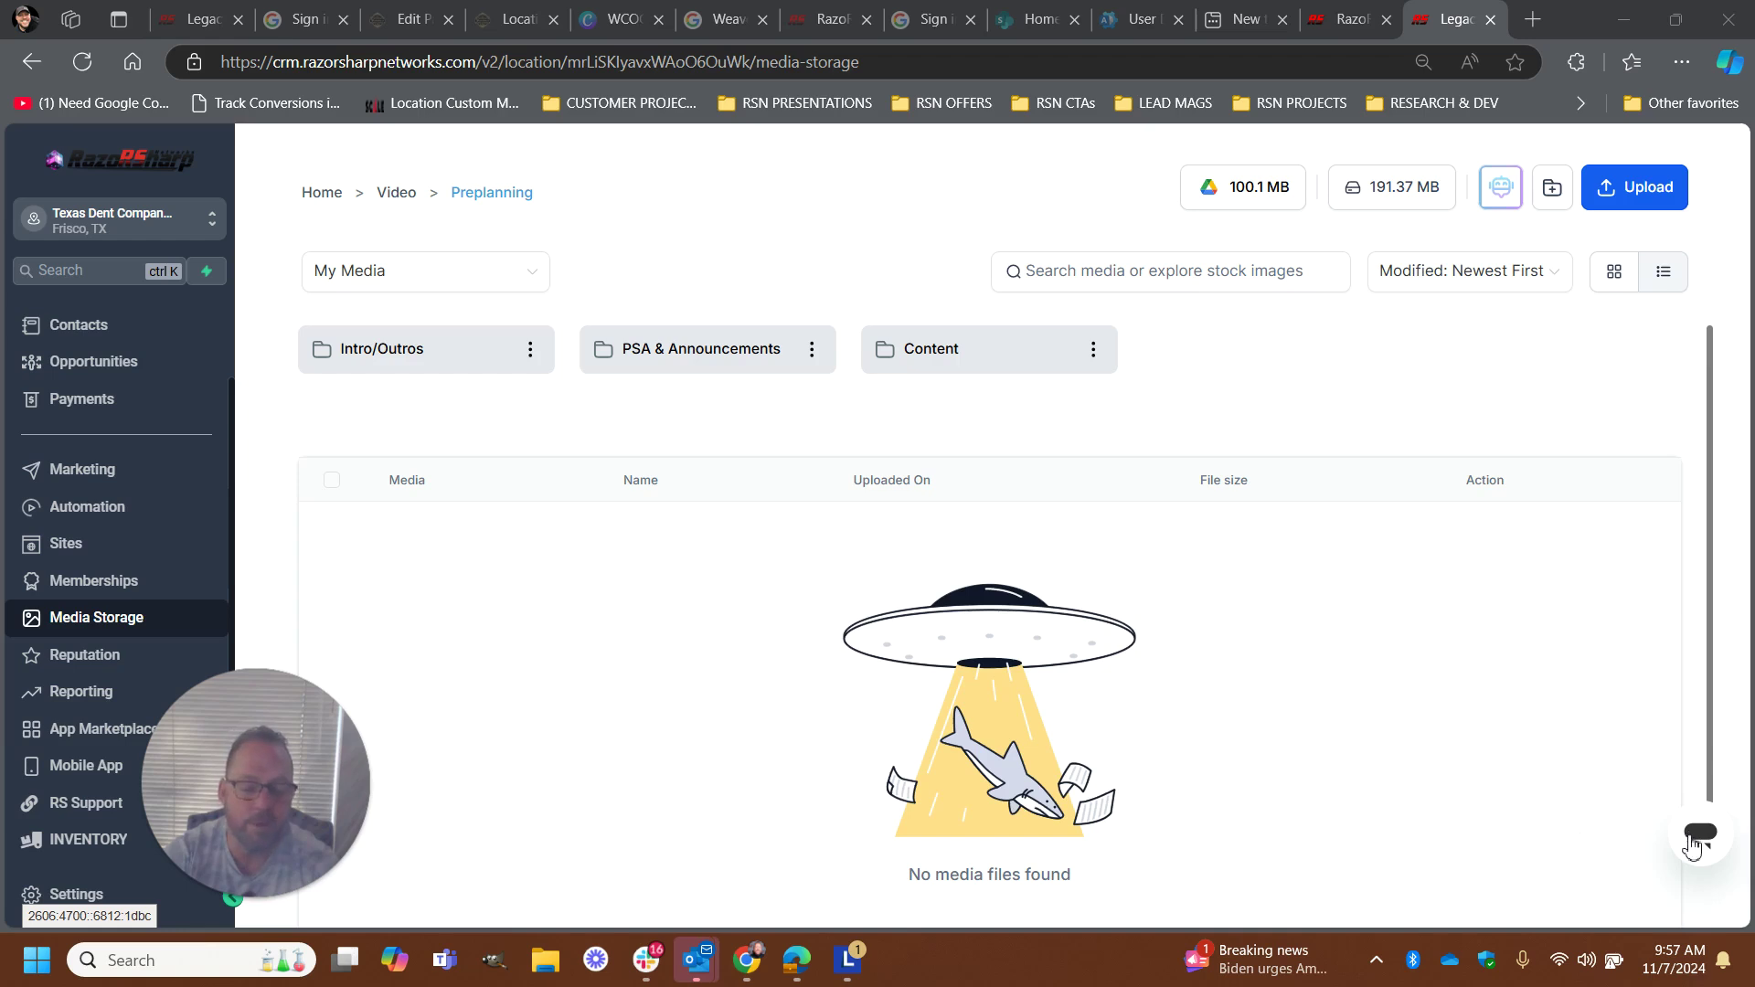
Ask the AutoMate help chat 'Where to upload images to the razorsharp CRM'
left_click(1698, 845)
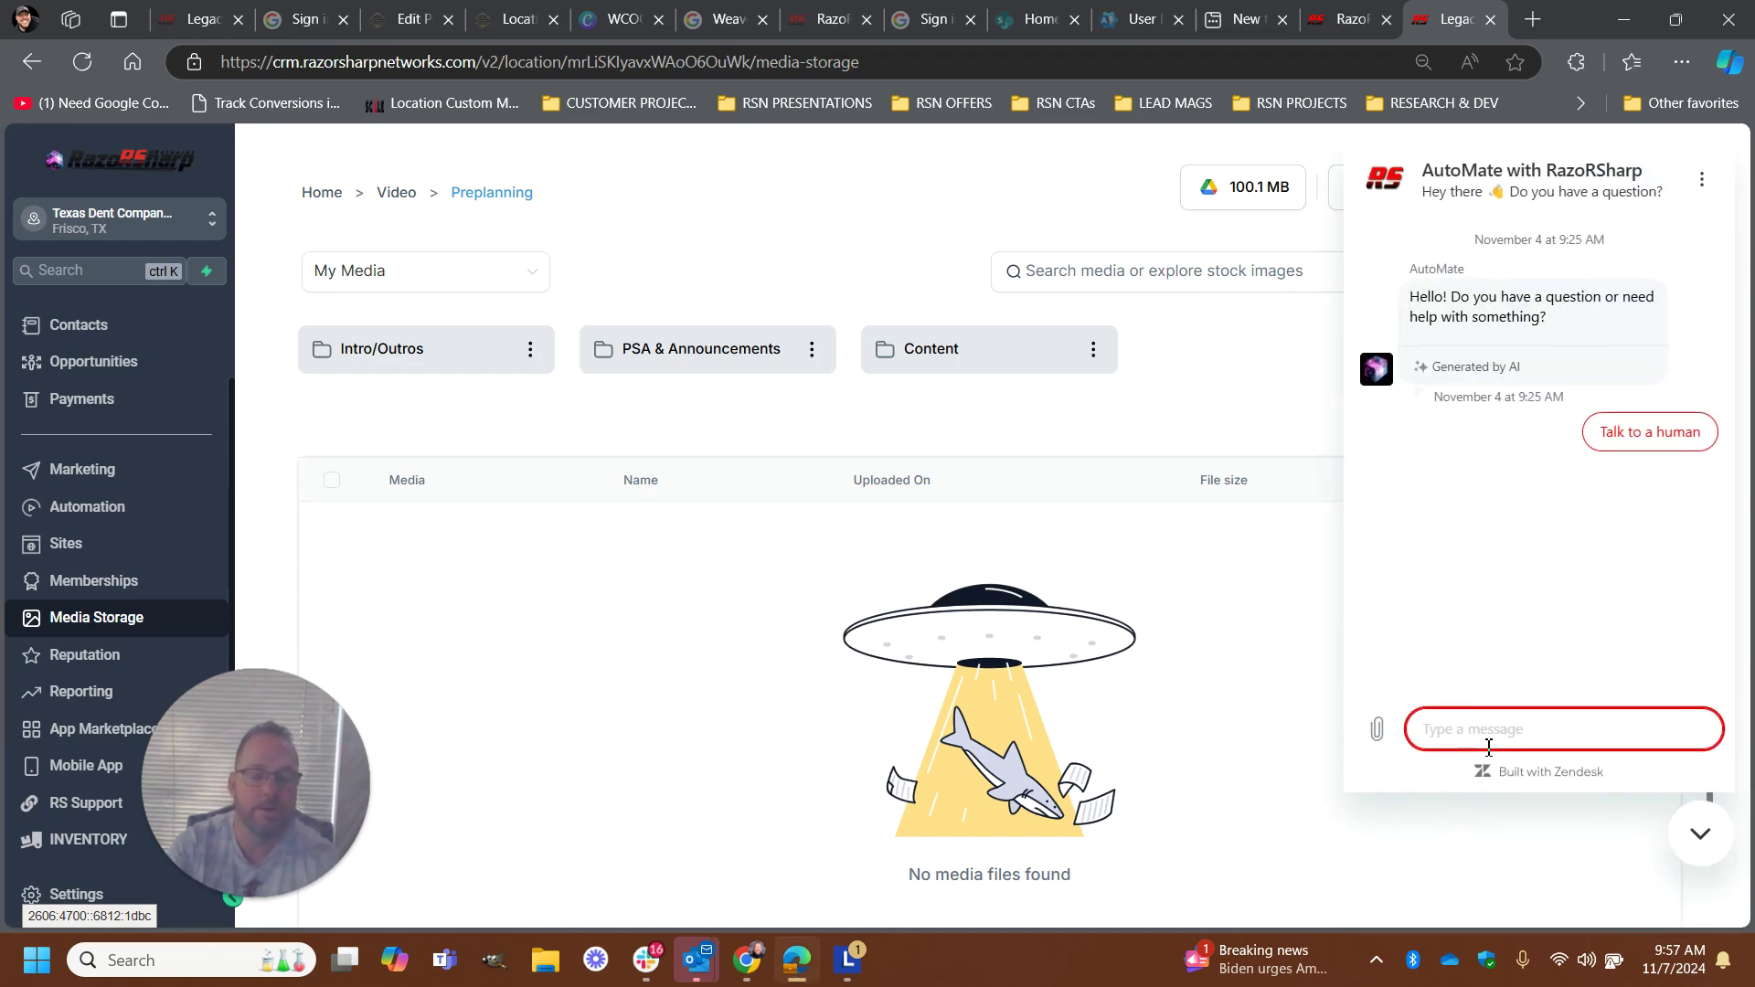
type("Where to upl")
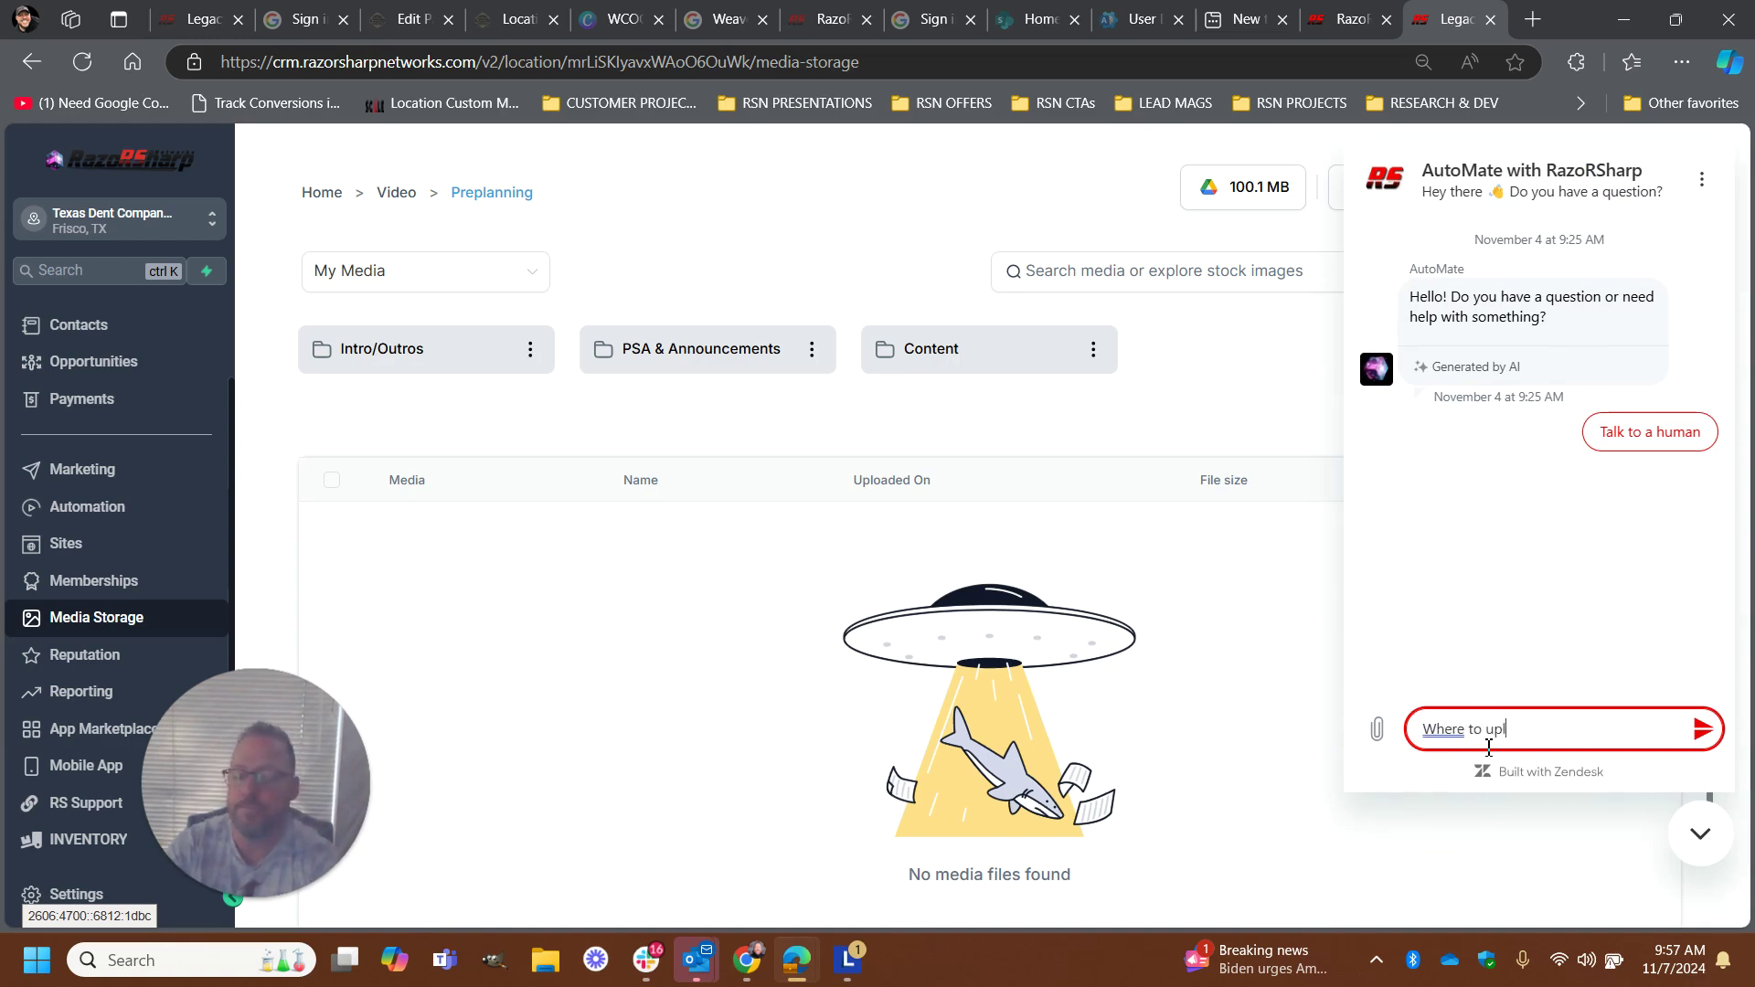
type("oad images to t")
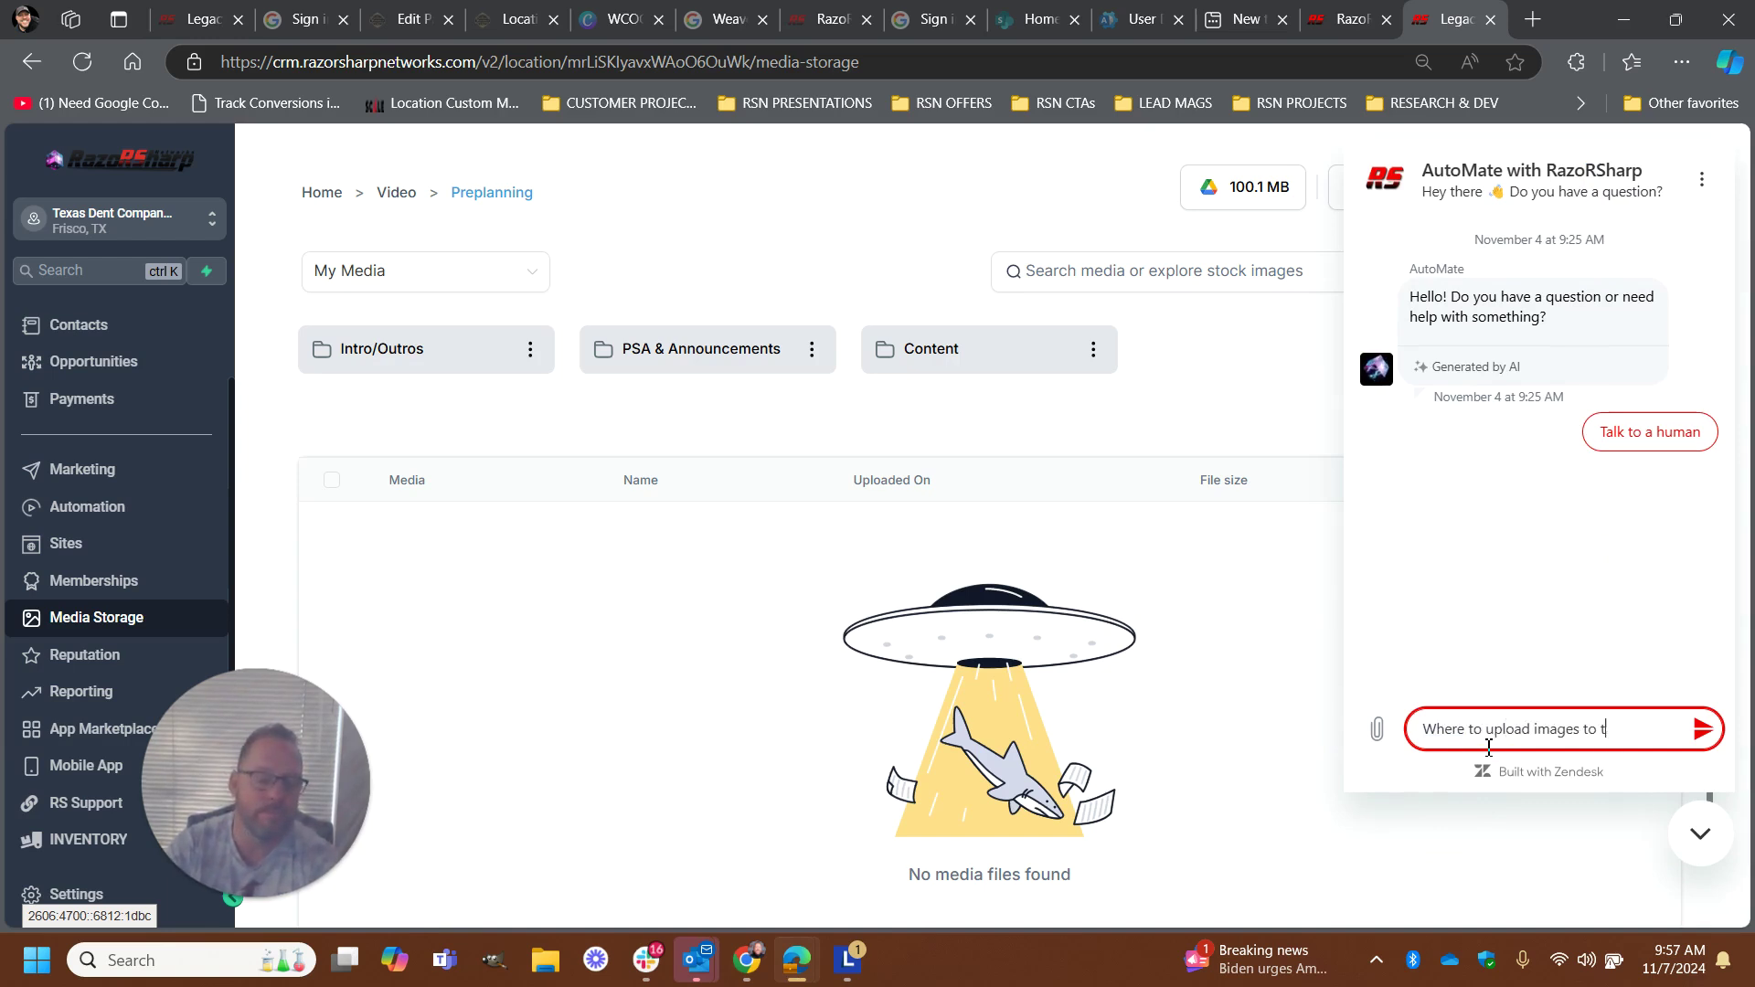
type("he razorsharp C")
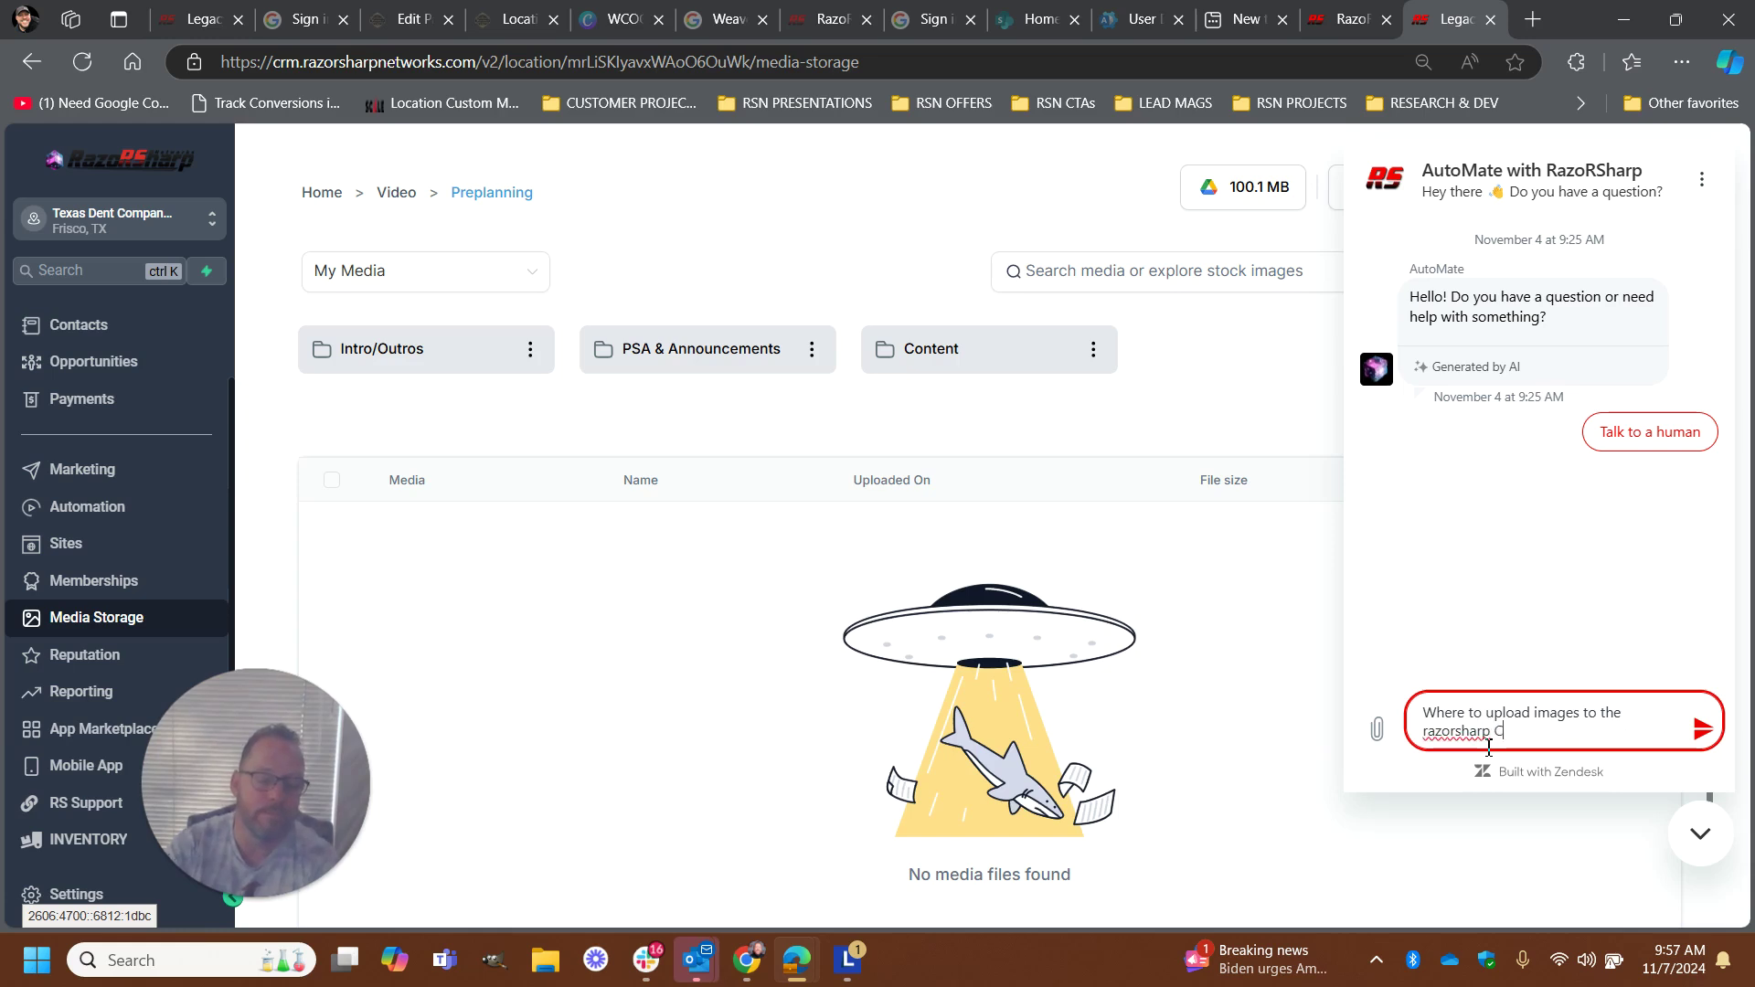
type("RM")
key("Return")
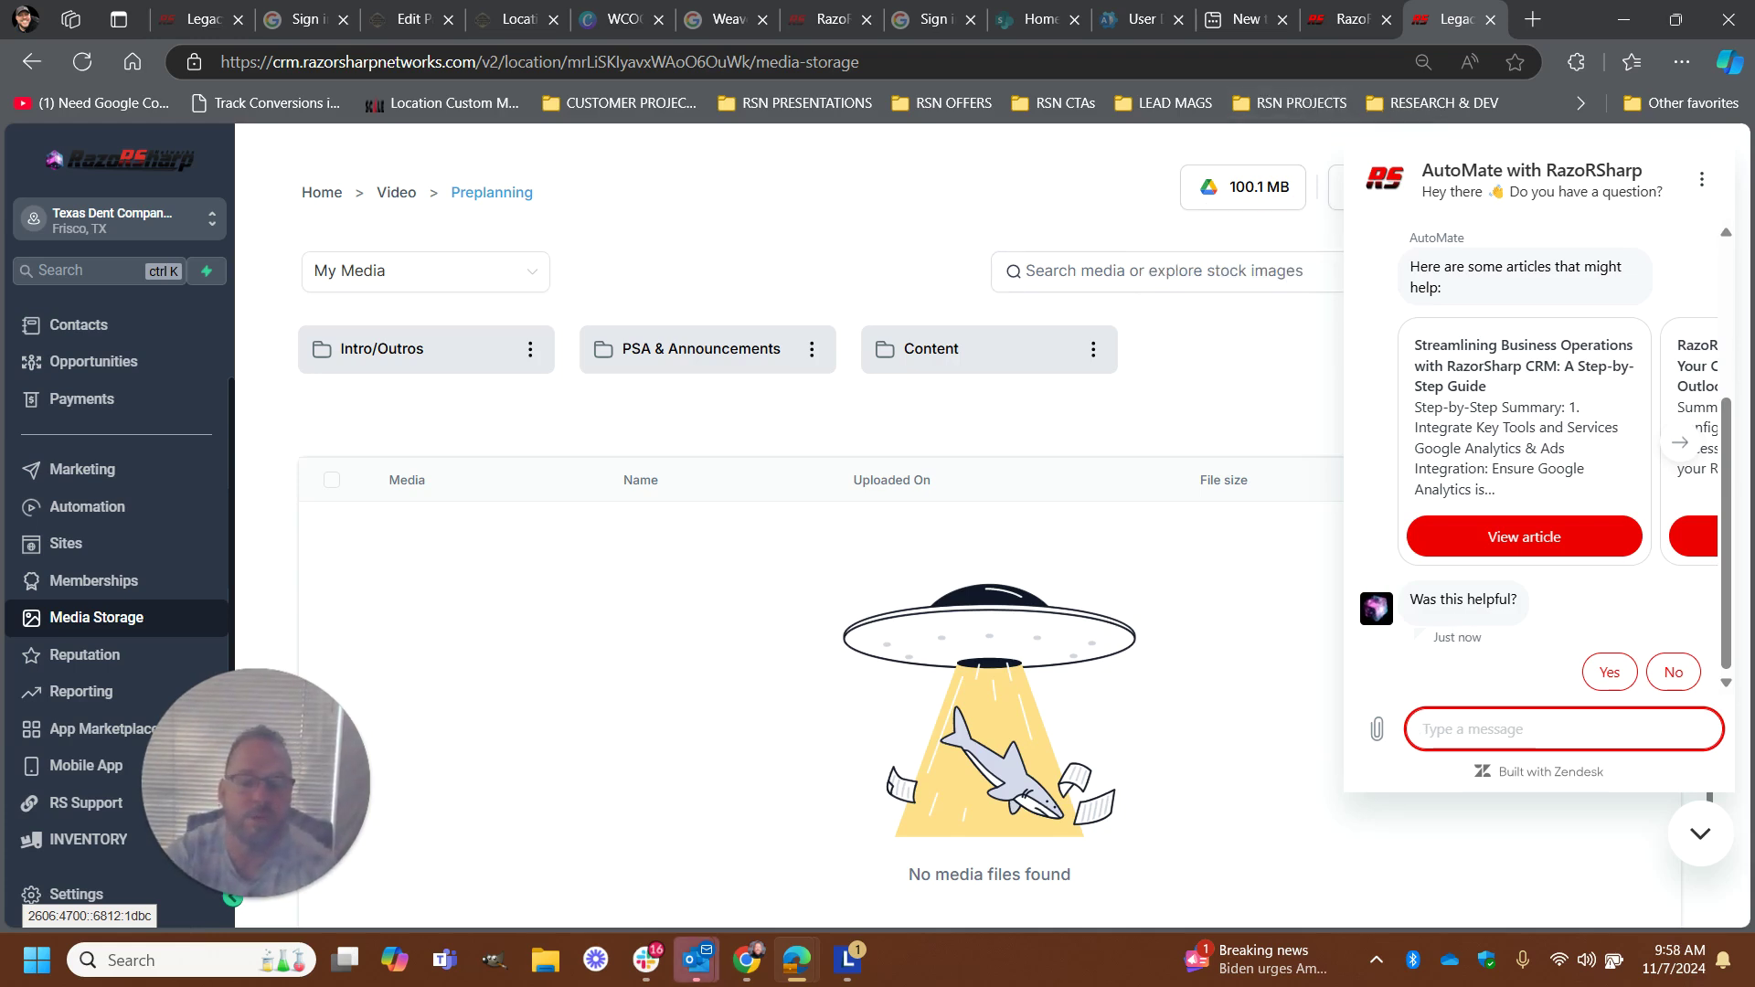
Switch to the browser tab showing the RazorSharp CRM 30-day free trial page
left_click(1352, 20)
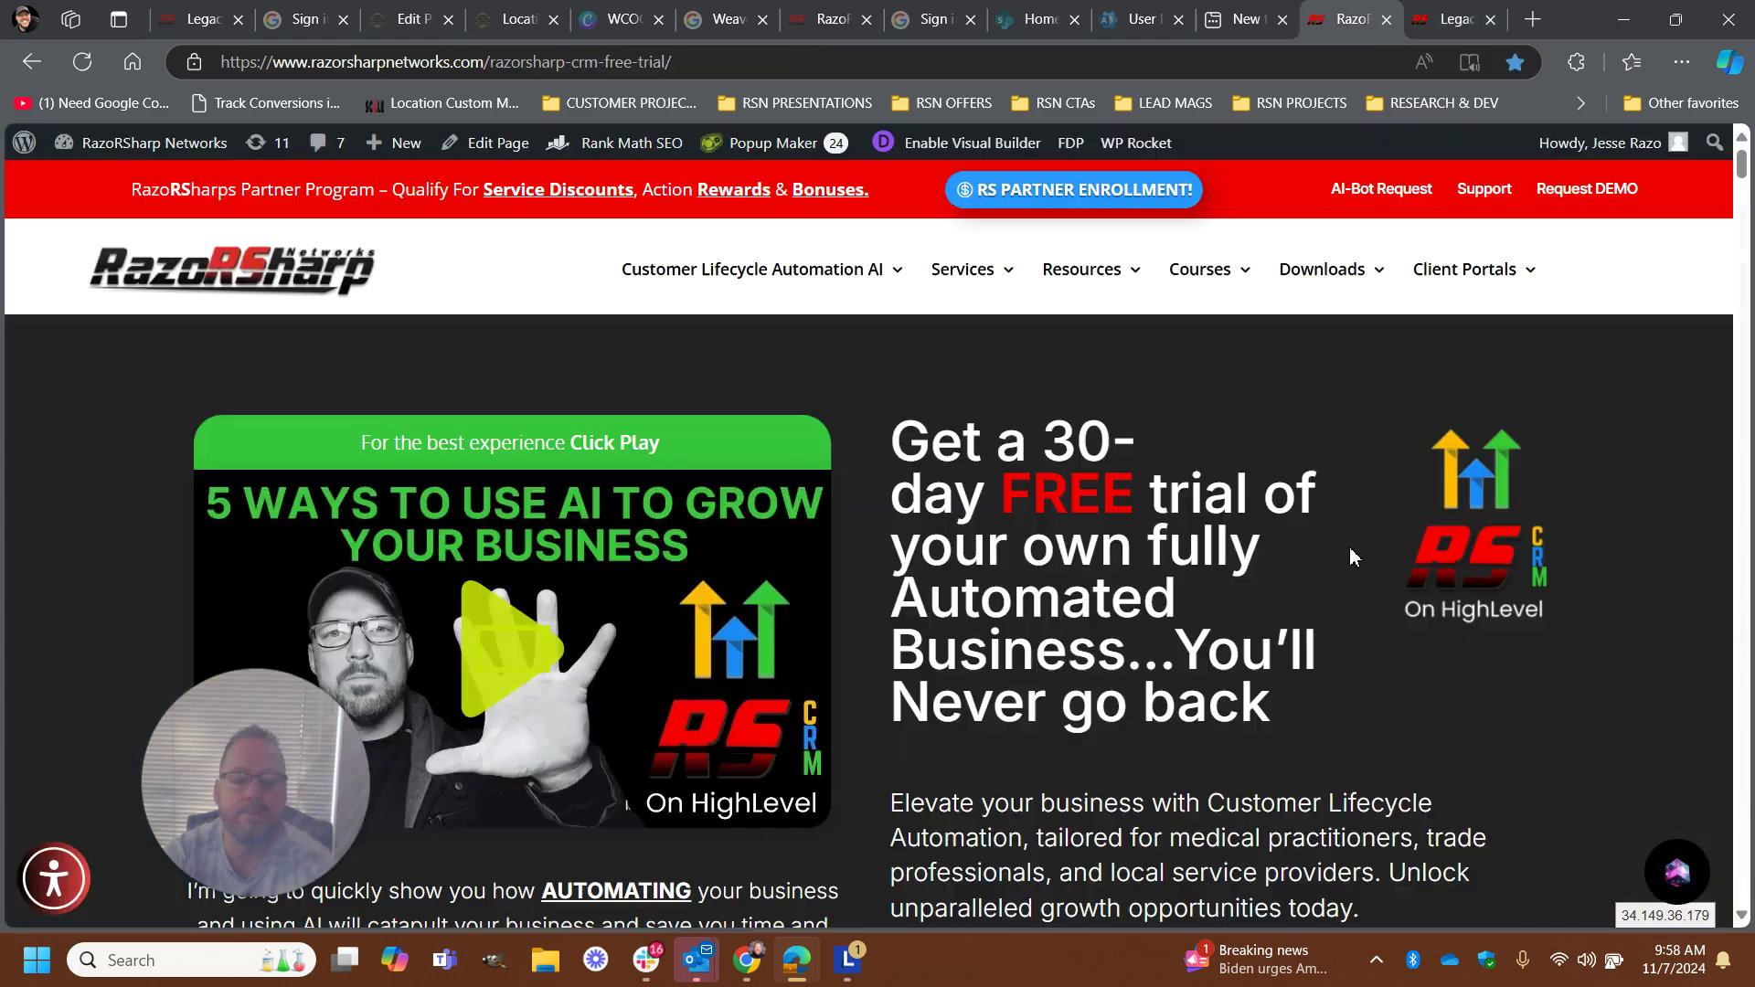